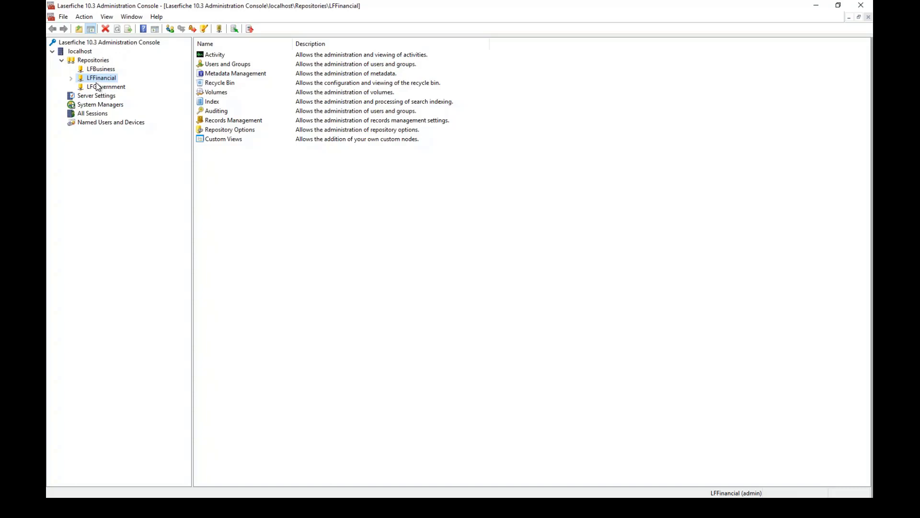
# Expand LFFinancial's Metadata Management, view its 21 fields, then list its 7 templates.
pyautogui.click(71, 80)
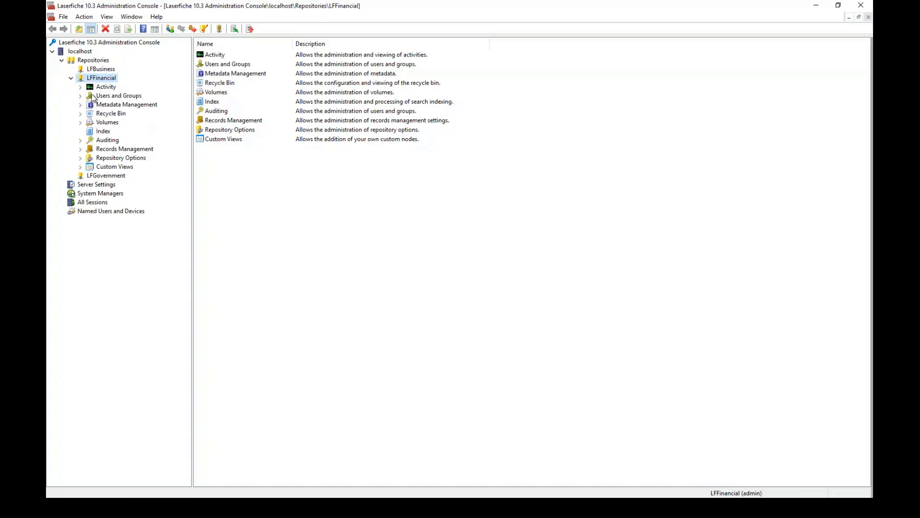
pyautogui.click(80, 105)
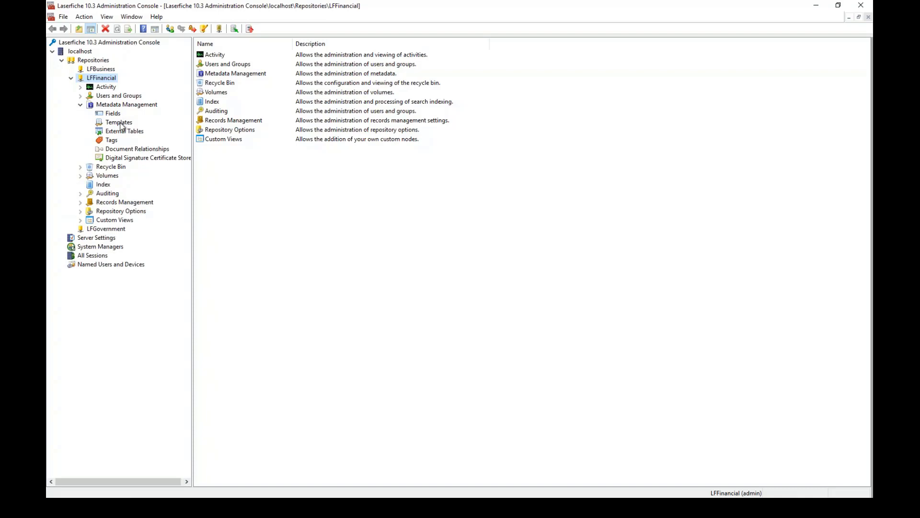
pyautogui.click(114, 114)
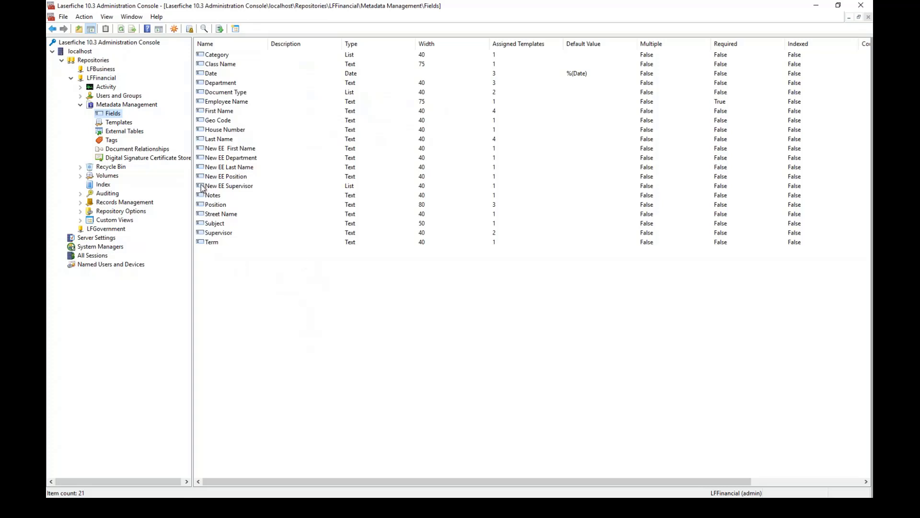
pyautogui.click(122, 126)
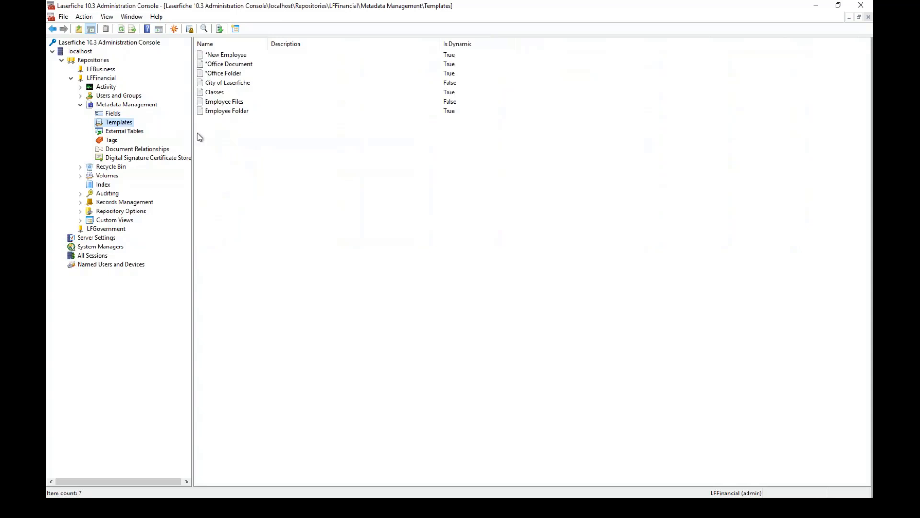
# Start a new template named Accounts Payable with no description and insert its first field row.
pyautogui.rightClick(236, 143)
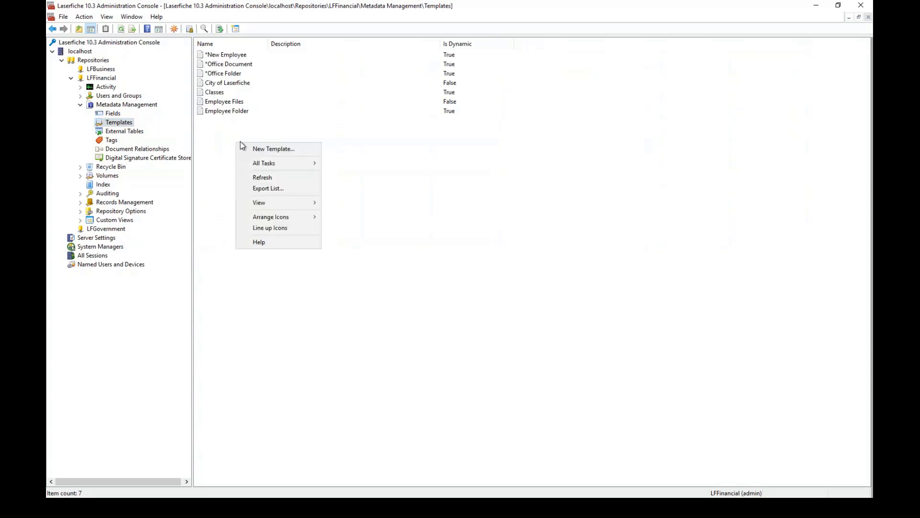
pyautogui.click(273, 149)
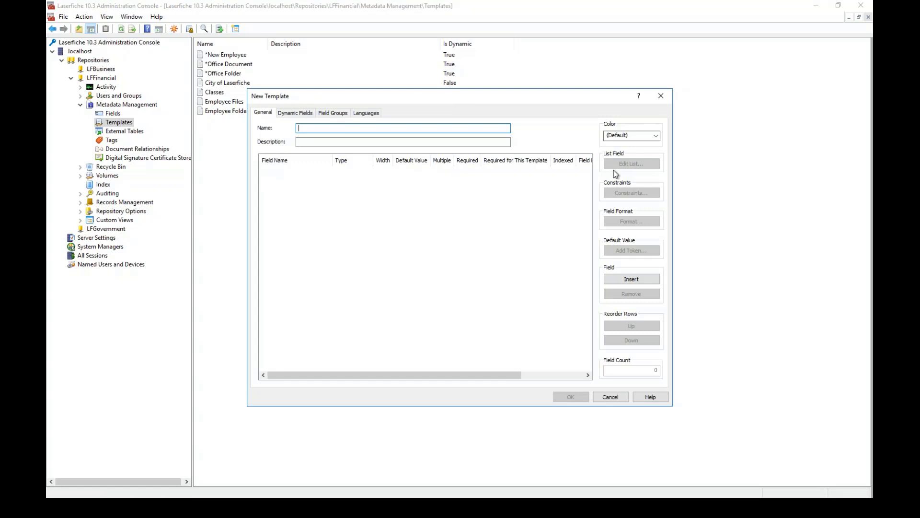
pyautogui.write('Accounts Payable')
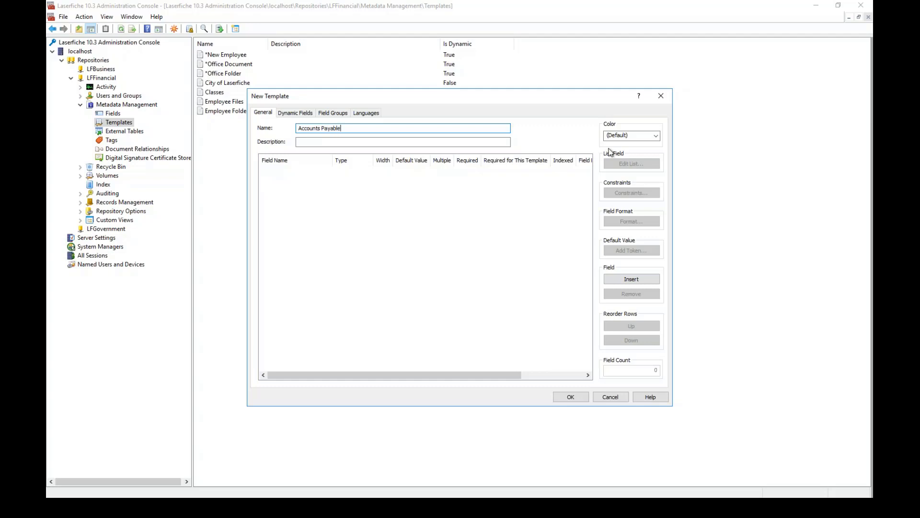
pyautogui.click(348, 141)
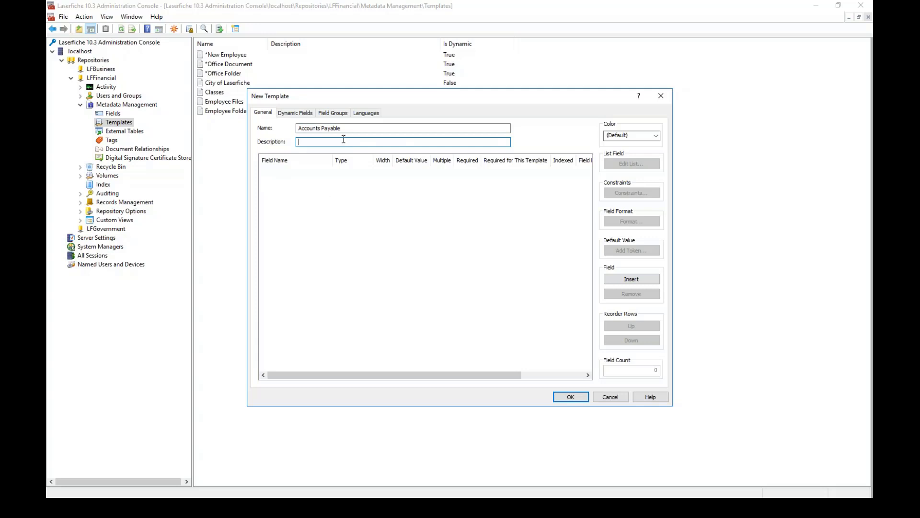
pyautogui.click(306, 186)
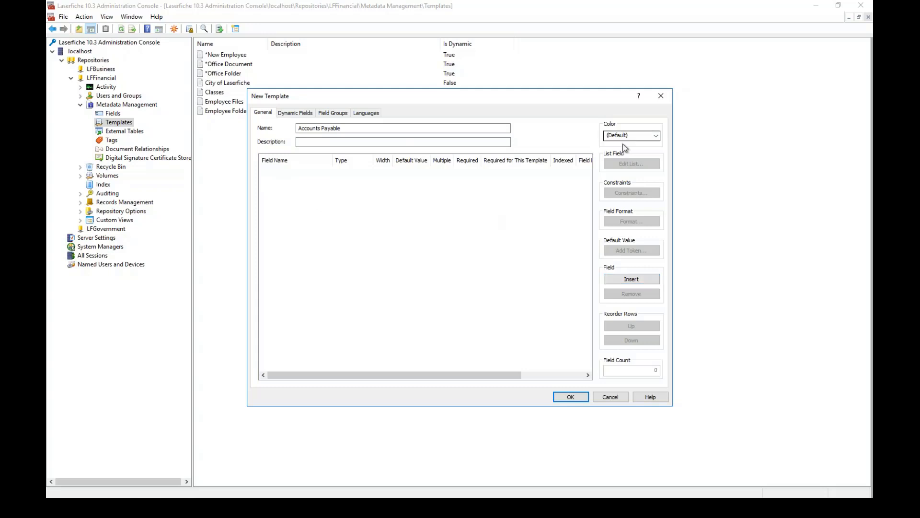
pyautogui.click(621, 281)
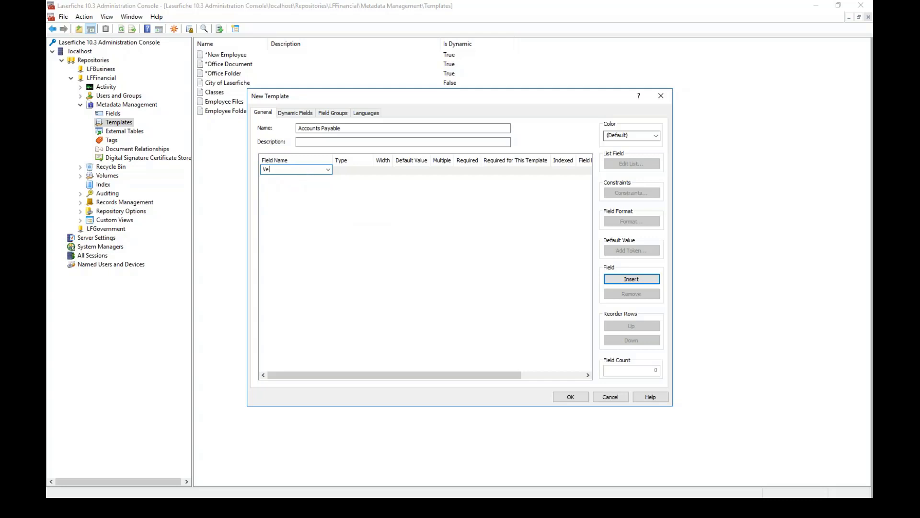
# Add a Vendor Name field of type Text with width 80.
pyautogui.write('ndor Name')
pyautogui.click(361, 175)
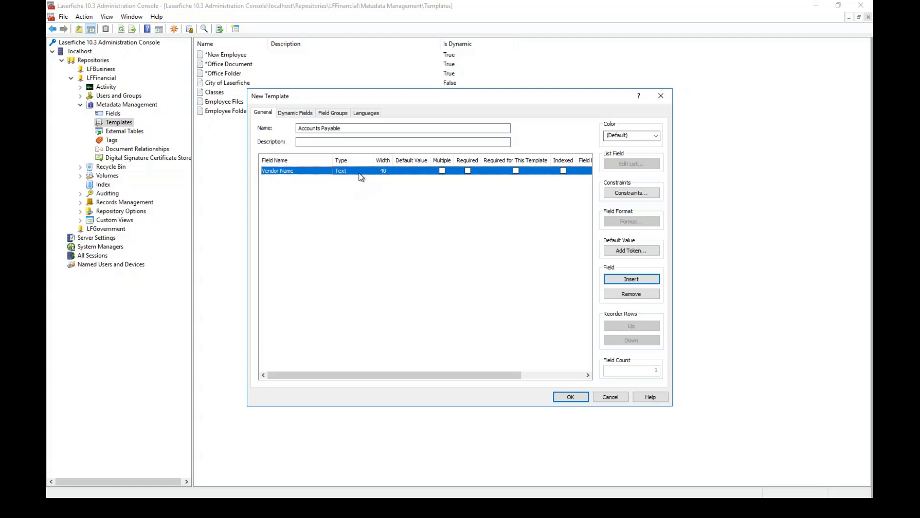
pyautogui.click(355, 173)
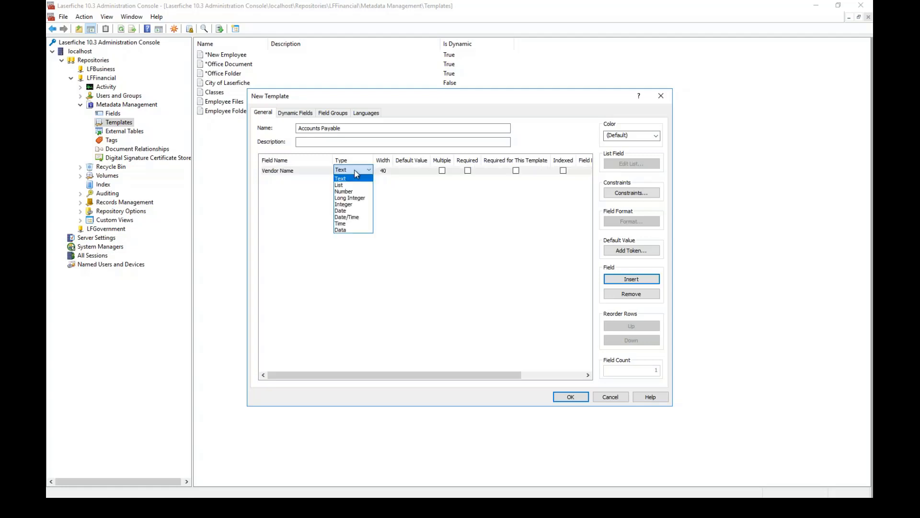
pyautogui.click(355, 171)
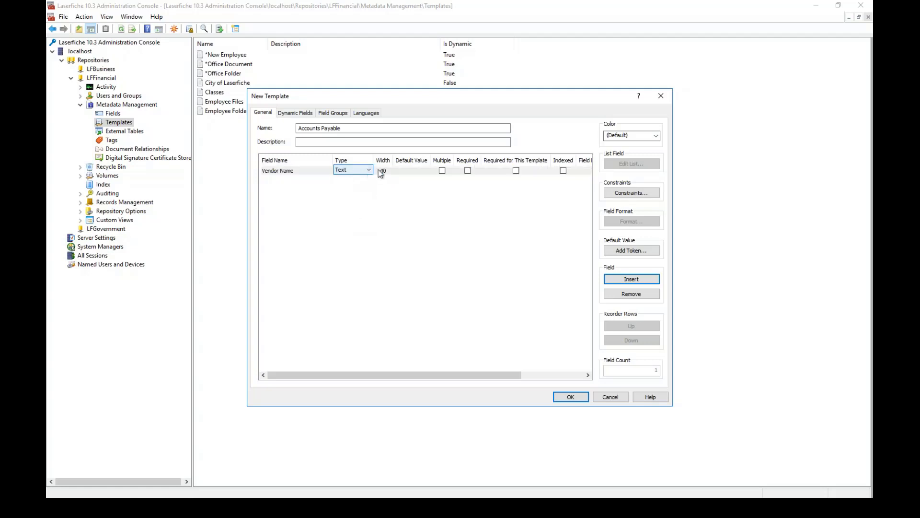
pyautogui.click(384, 170)
pyautogui.press('BackSpace')
pyautogui.write('80')
pyautogui.click(272, 181)
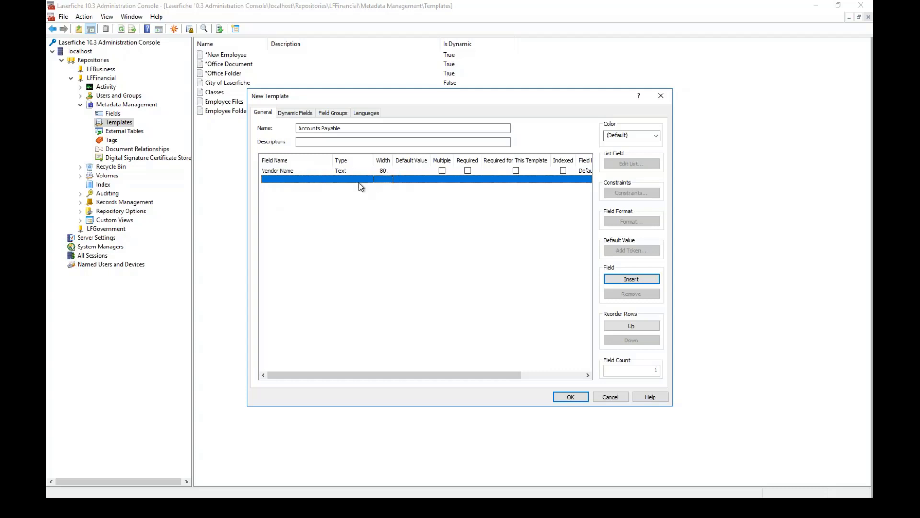
# Add an AP Doc Type field of type List with width 80.
pyautogui.click(293, 179)
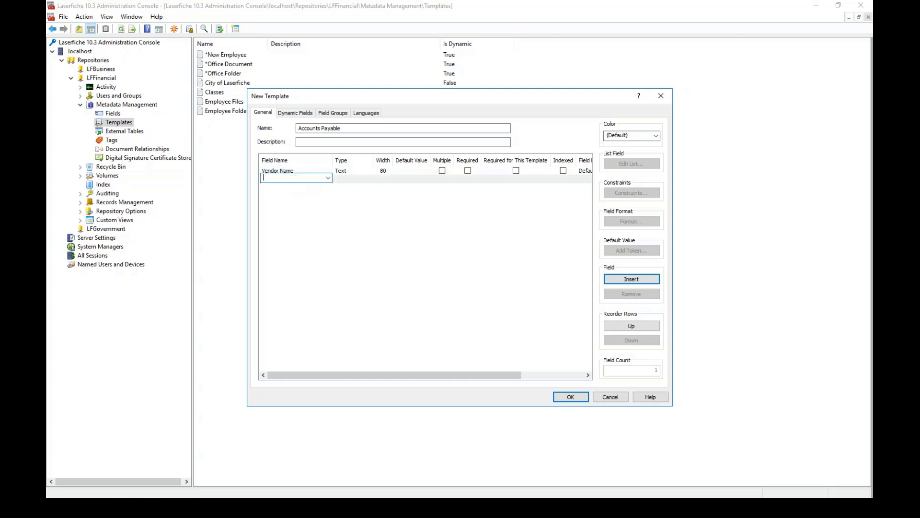
pyautogui.write('A')
pyautogui.write('P Doc Type')
pyautogui.click(349, 177)
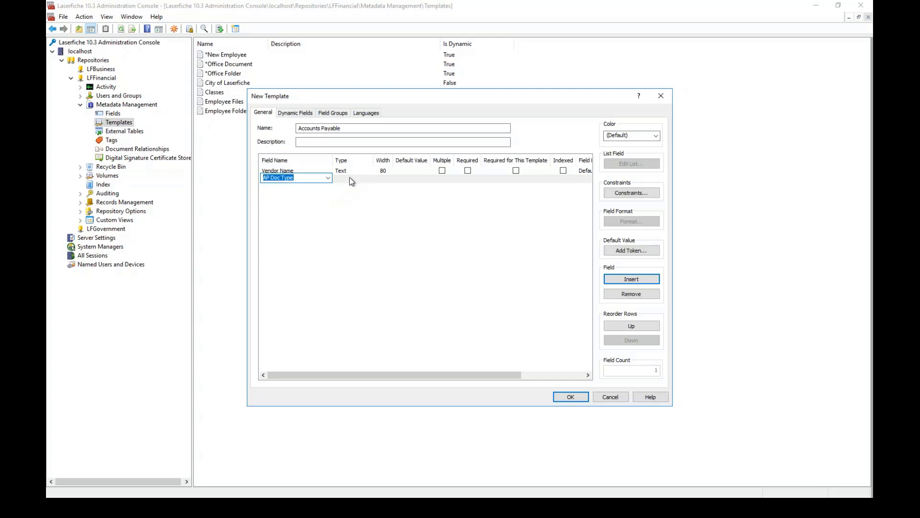
pyautogui.click(350, 177)
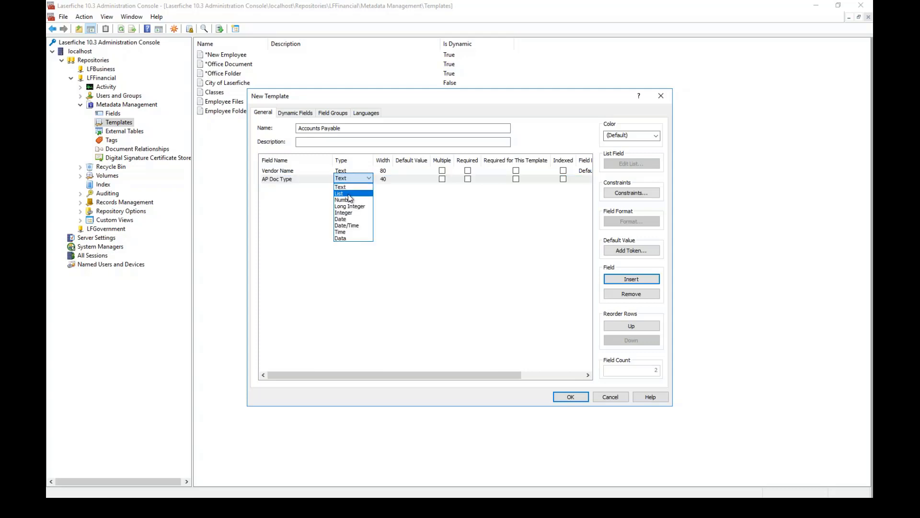
pyautogui.click(350, 193)
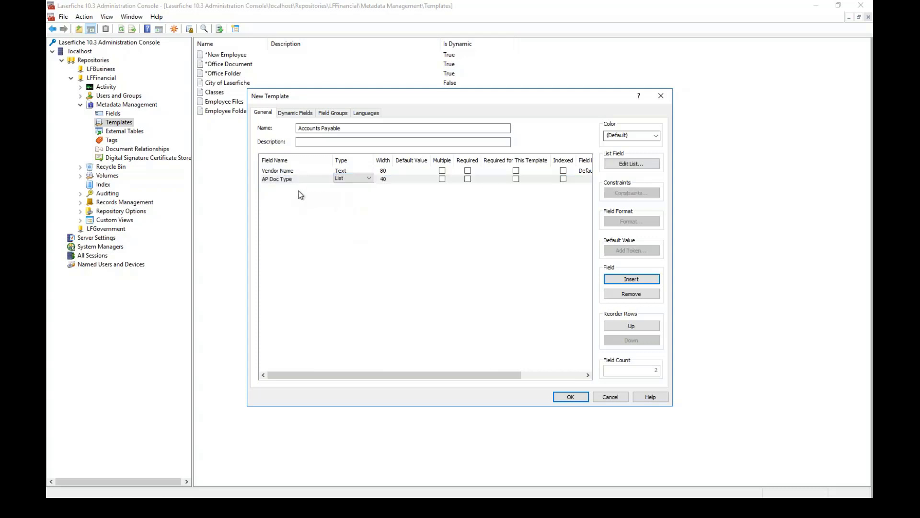
pyautogui.click(383, 178)
pyautogui.click(383, 179)
pyautogui.write('80')
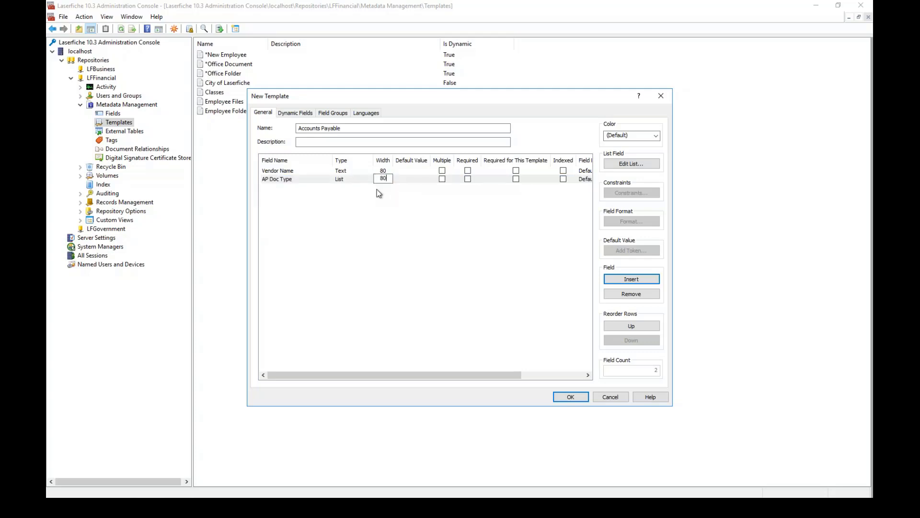
pyautogui.click(346, 179)
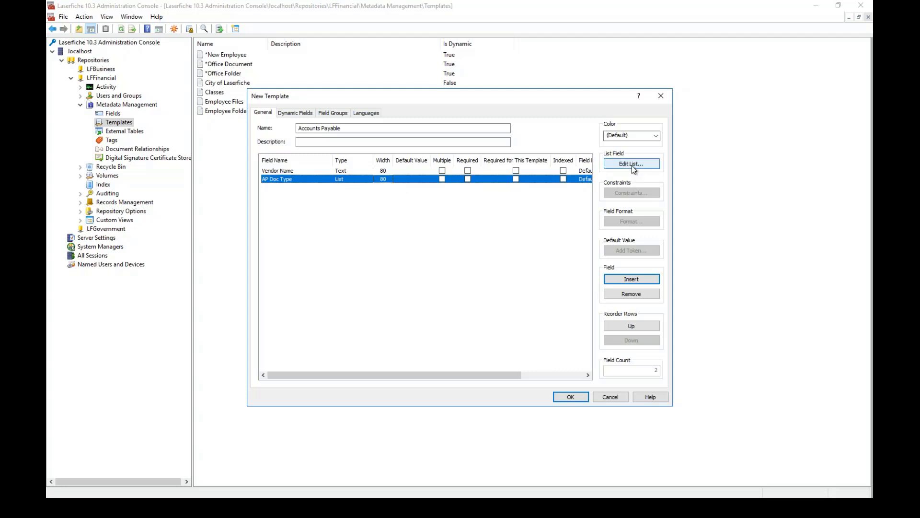
# Enter Invoice and Credit Memo as AP Doc Type list items, including a blank option.
pyautogui.click(632, 164)
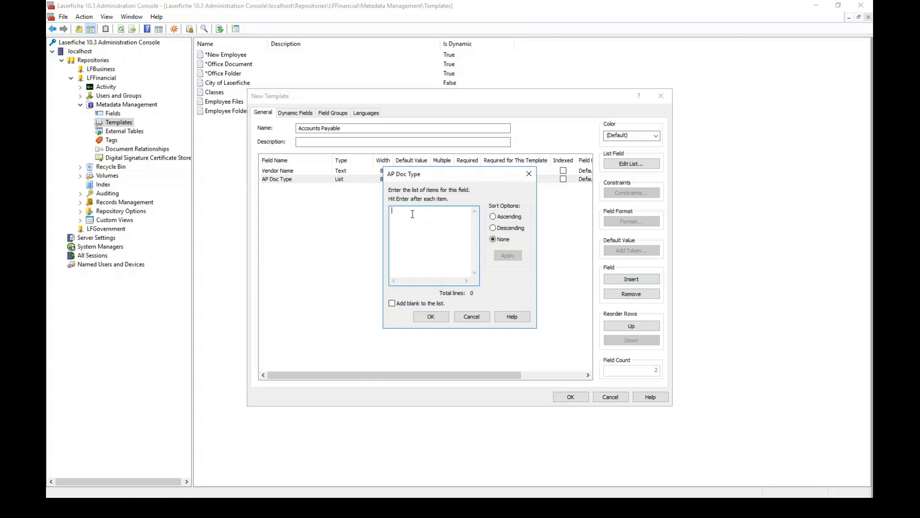
pyautogui.write('Invoice ')
pyautogui.write('Credit Me')
pyautogui.write('mo')
pyautogui.click(392, 303)
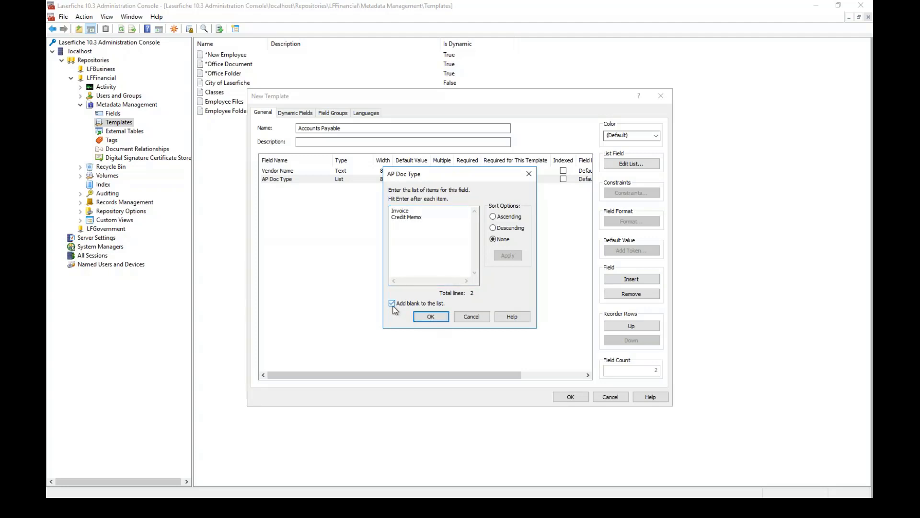
pyautogui.click(430, 316)
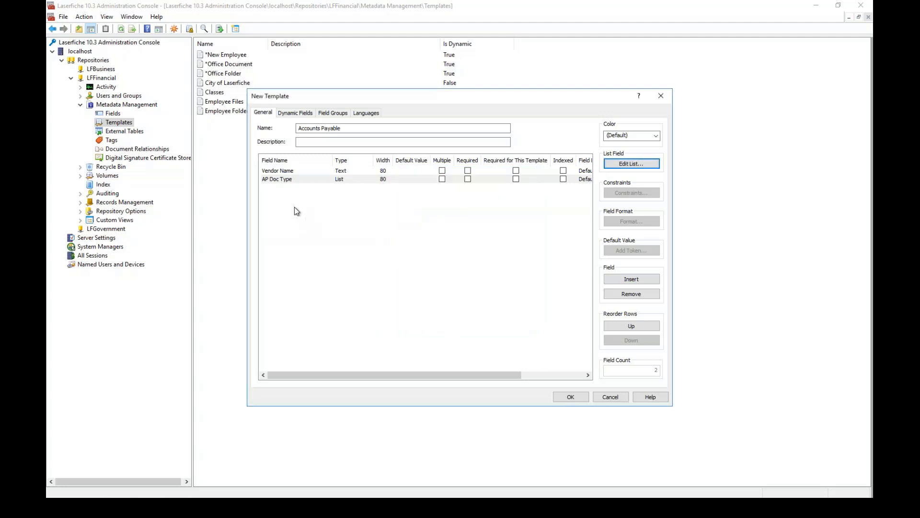
# Add an Invoice Number field to the Accounts Payable template.
pyautogui.click(281, 188)
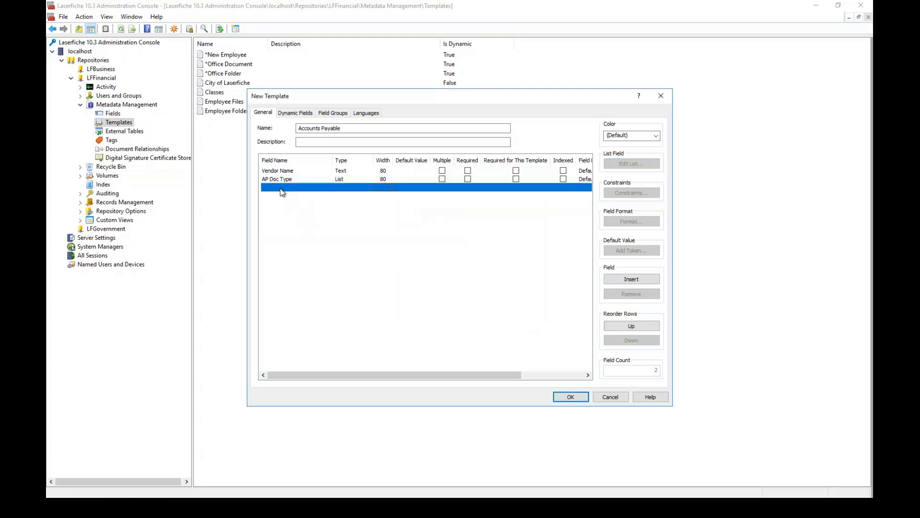
pyautogui.click(287, 188)
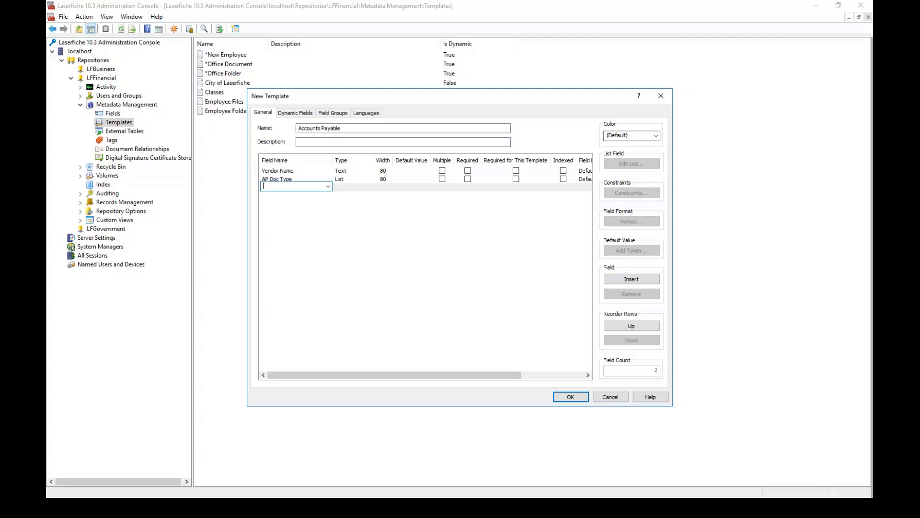
pyautogui.write('Invoice Number')
pyautogui.press('Return')
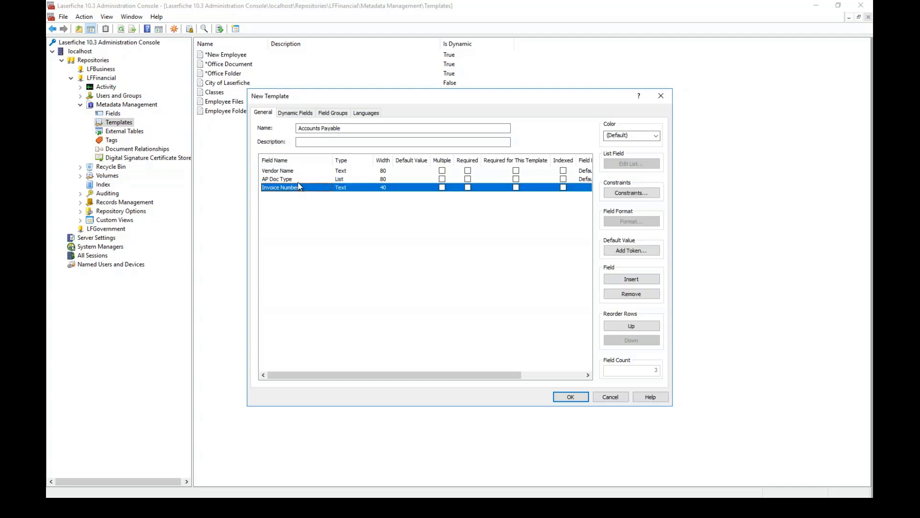
# Add an Invoice Date field of type Date.
pyautogui.click(275, 196)
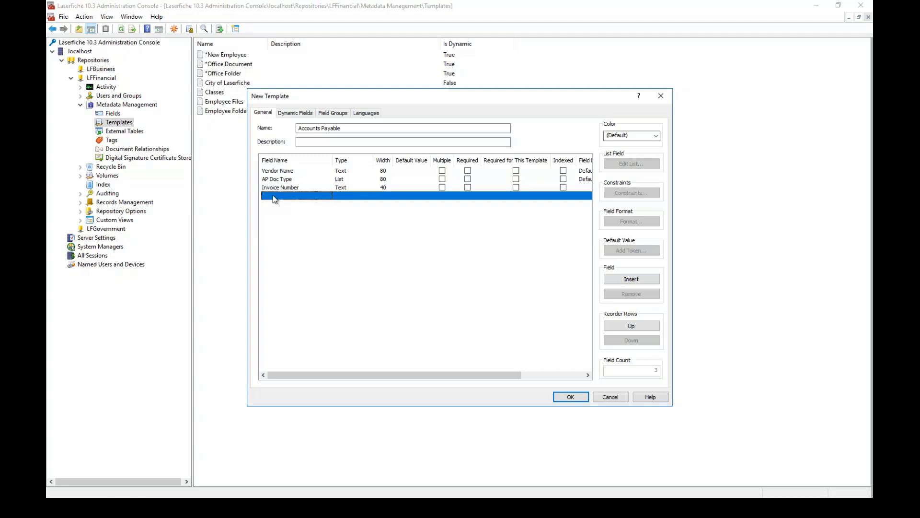
pyautogui.click(275, 197)
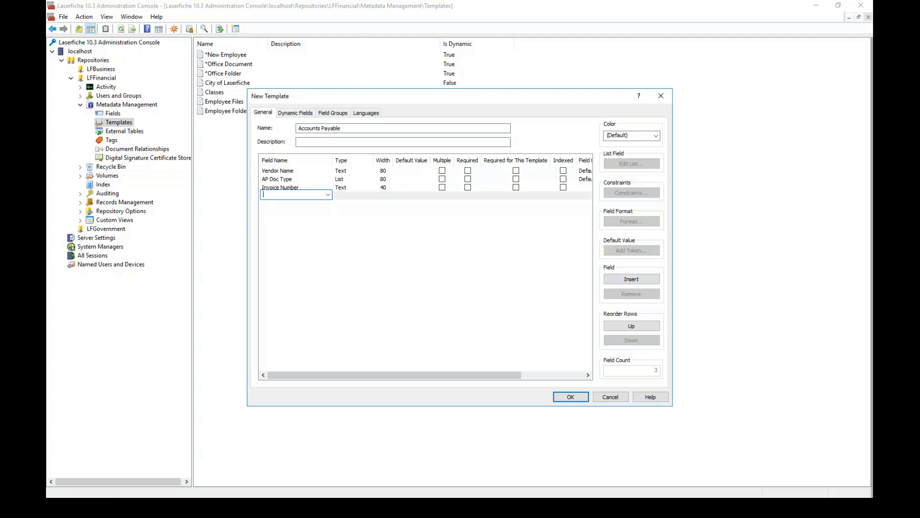
pyautogui.write('Invoice Date')
pyautogui.click(347, 196)
pyautogui.click(352, 196)
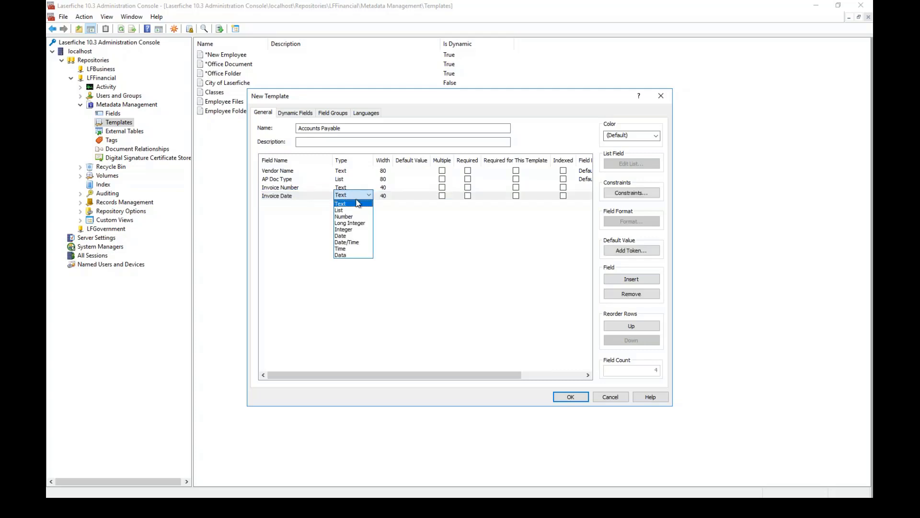
pyautogui.click(345, 235)
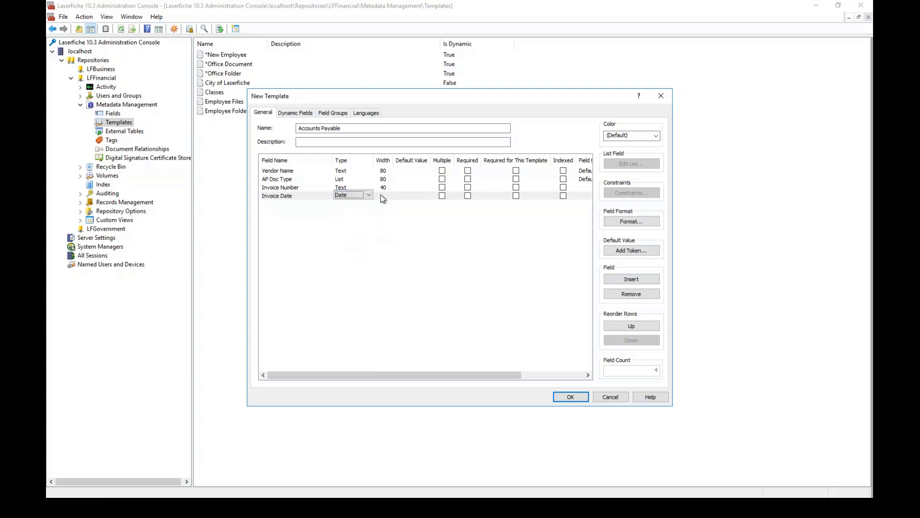
pyautogui.press('Tab')
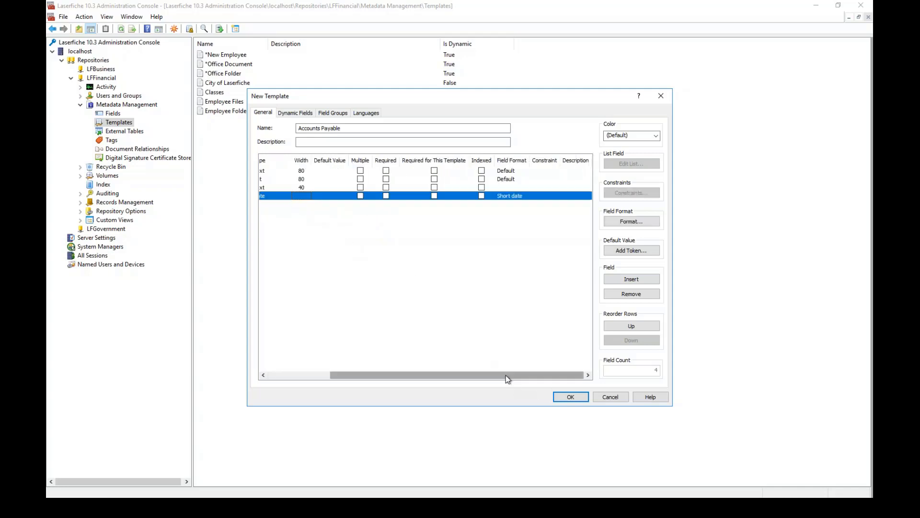
# Add a Total field of type Text with width 40.
pyautogui.moveTo(506, 375); pyautogui.dragTo(443, 375)
pyautogui.click(277, 205)
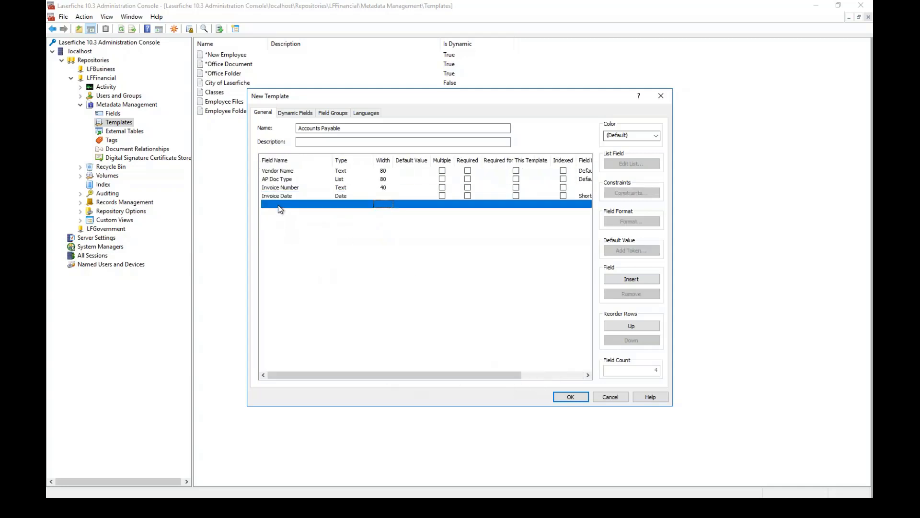
pyautogui.click(278, 205)
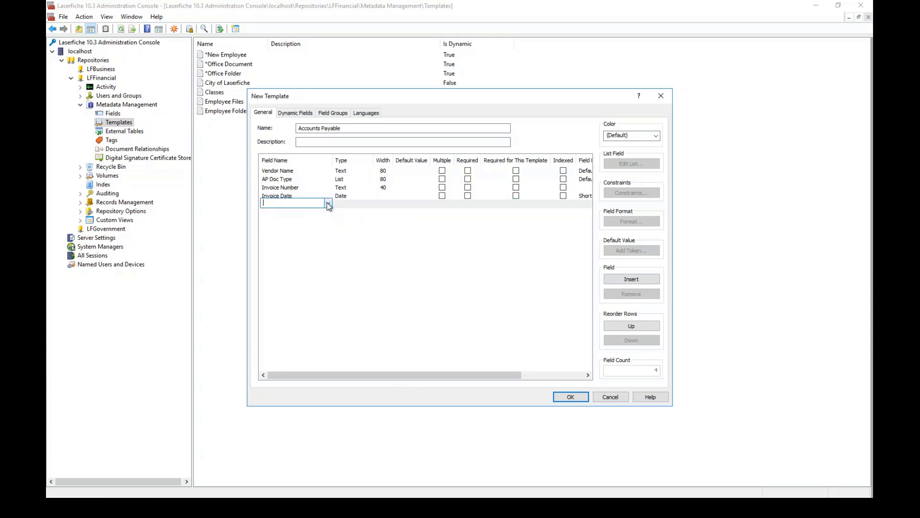
pyautogui.click(328, 202)
pyautogui.click(315, 203)
pyautogui.write('Total')
pyautogui.press('Return')
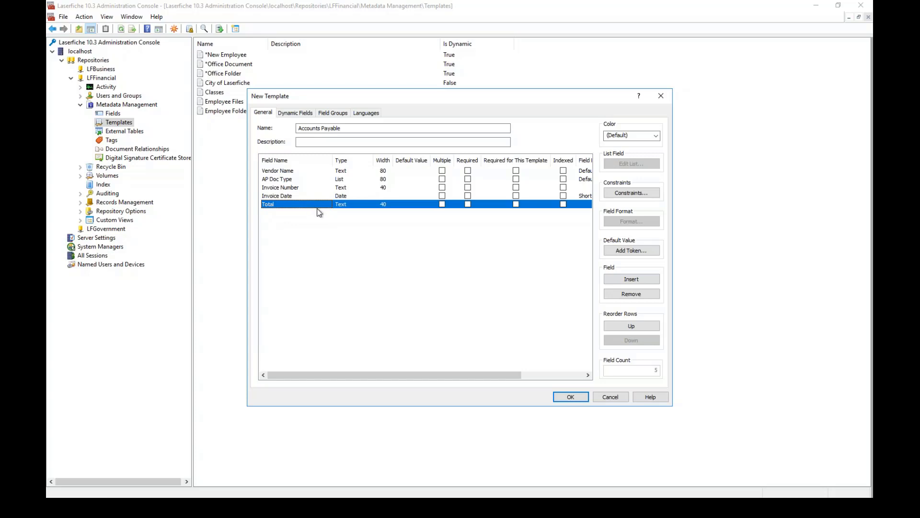
pyautogui.click(357, 204)
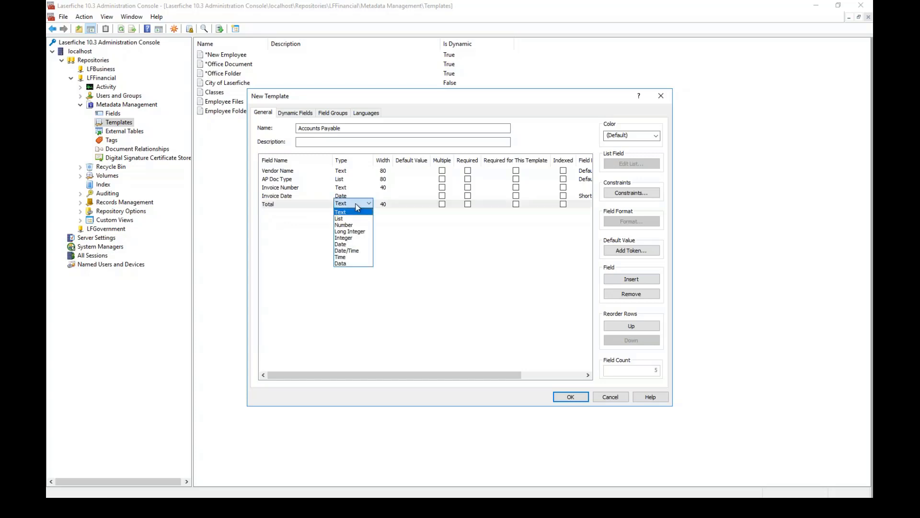
pyautogui.click(389, 206)
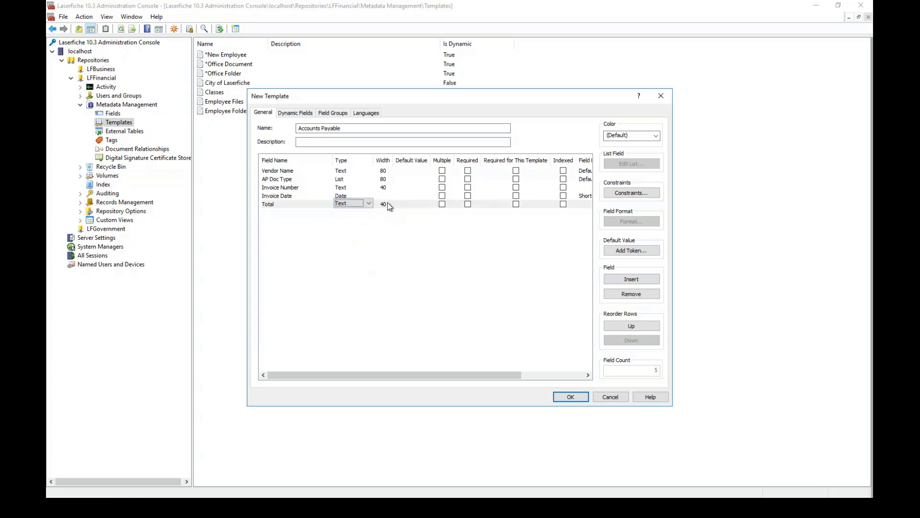
pyautogui.click(384, 204)
pyautogui.click(384, 204)
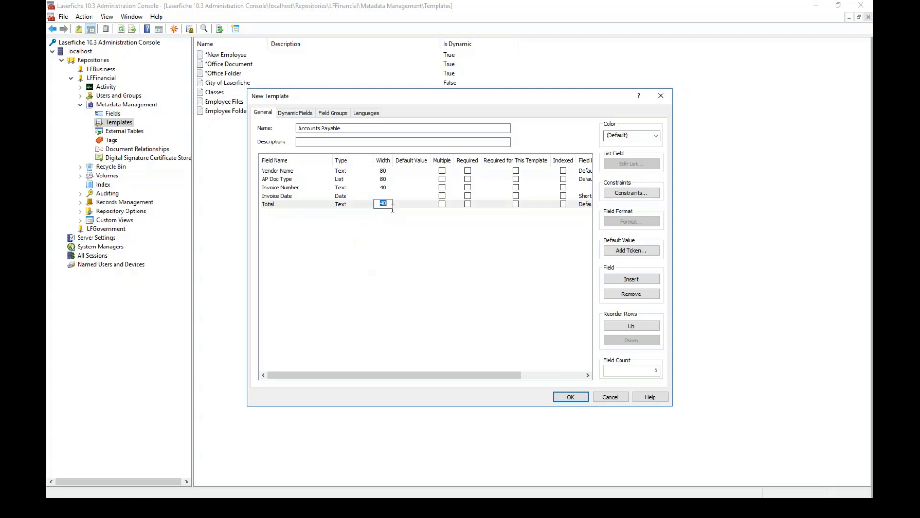
pyautogui.click(351, 212)
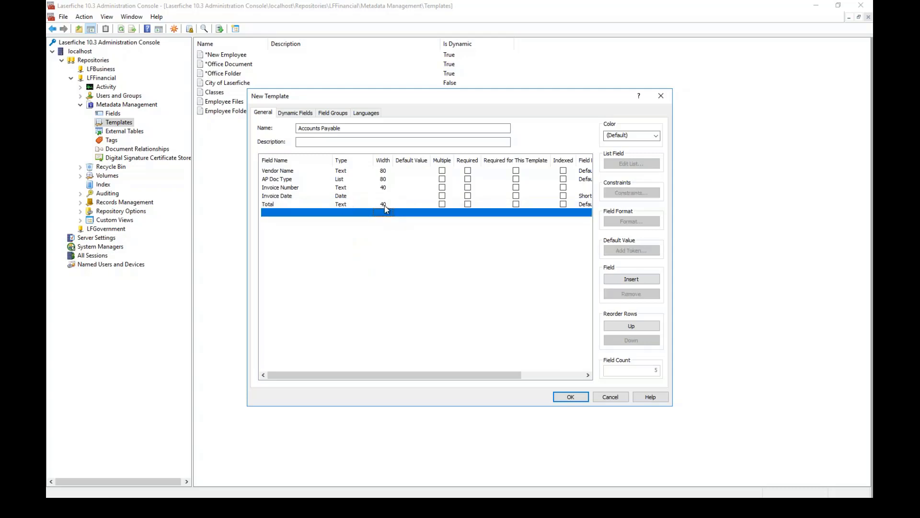
pyautogui.click(272, 212)
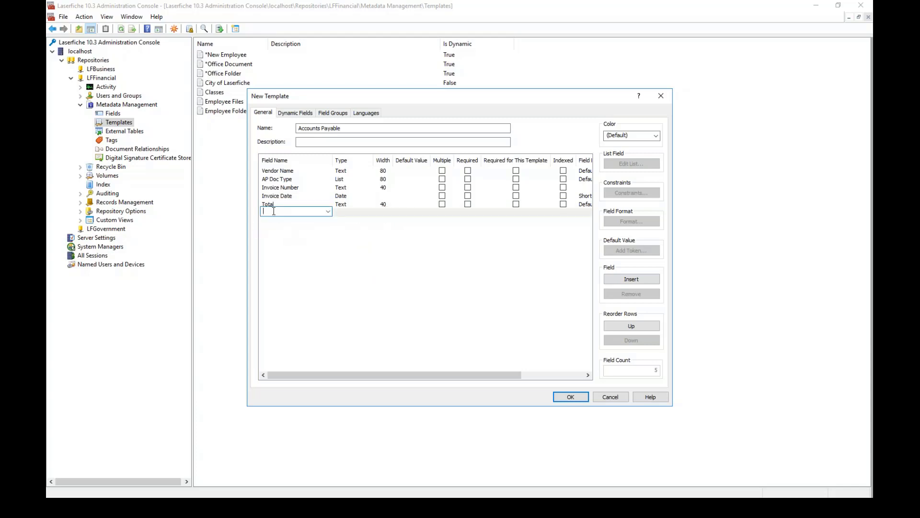
# Add a Status field of type List.
pyautogui.write('Status')
pyautogui.press('Return')
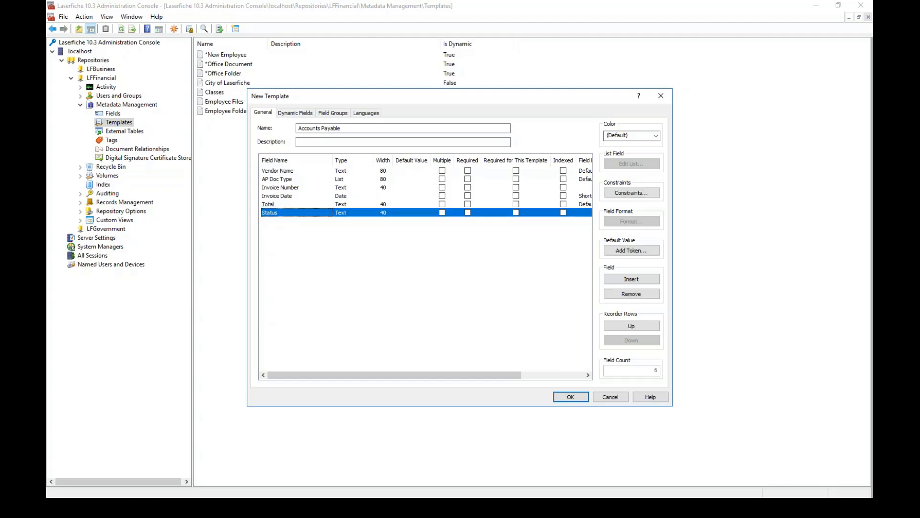
pyautogui.click(351, 212)
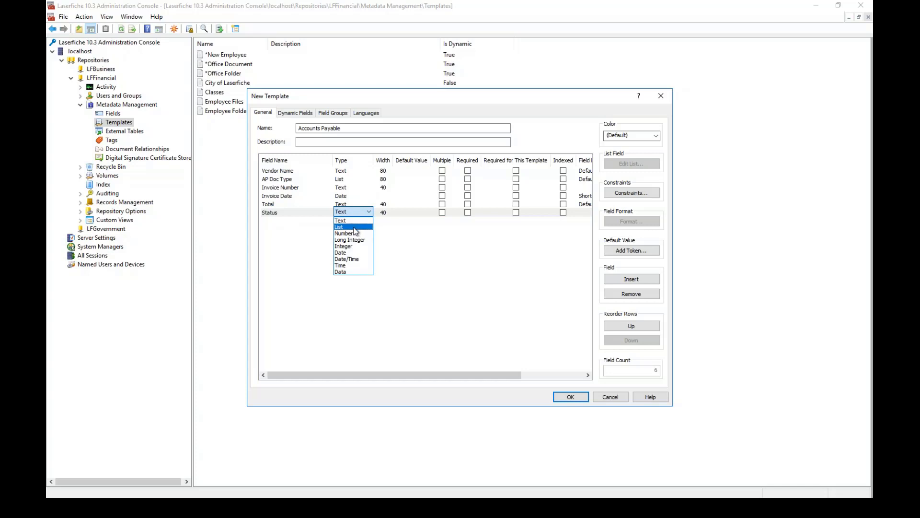
pyautogui.click(357, 227)
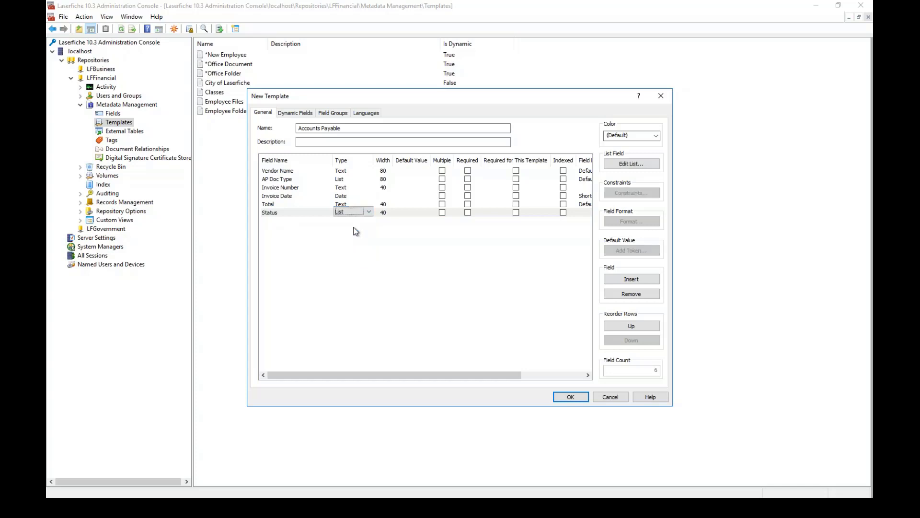
# Give Status the items Approved, Denied, Pending, Processed plus blank, then create the template.
pyautogui.click(623, 165)
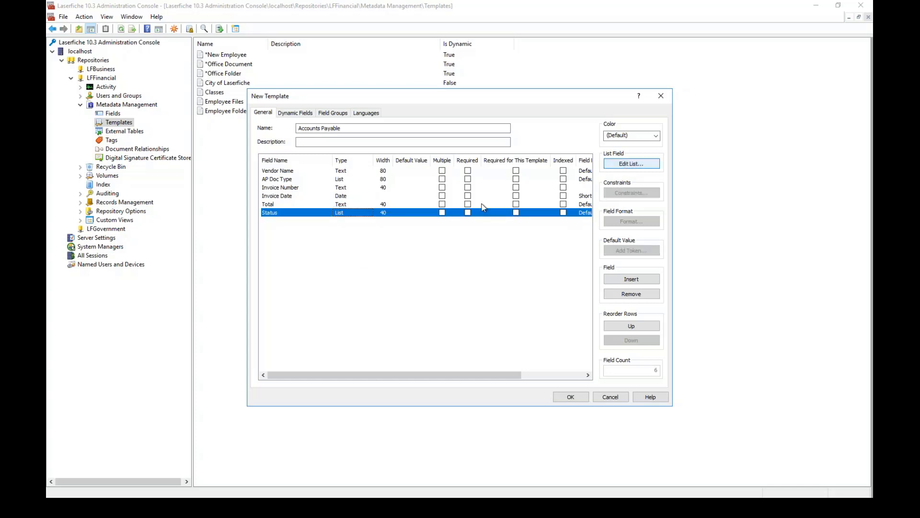
pyautogui.click(623, 164)
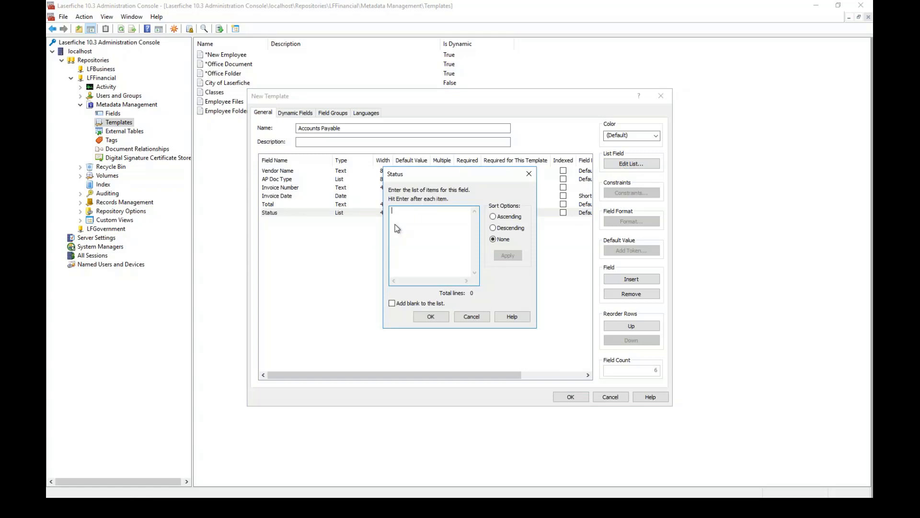
pyautogui.write('Approved')
pyautogui.press('Return')
pyautogui.write('d')
pyautogui.press('BackSpace')
pyautogui.write('Denied')
pyautogui.press('Return')
pyautogui.write('Pending Processed')
pyautogui.click(393, 304)
pyautogui.click(431, 317)
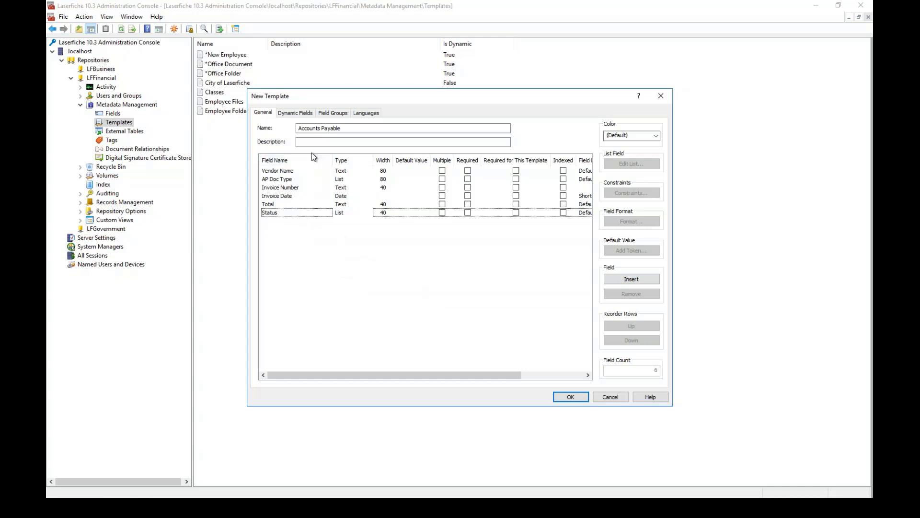
pyautogui.click(572, 397)
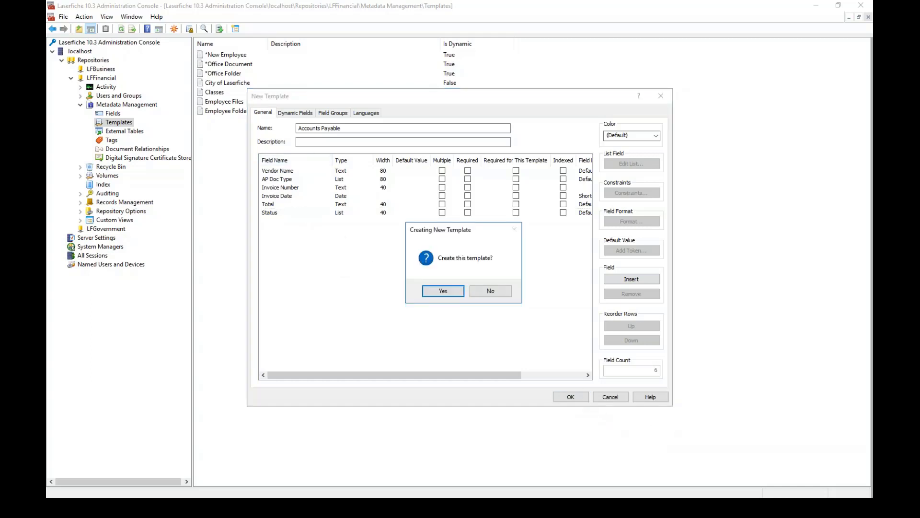
pyautogui.click(442, 291)
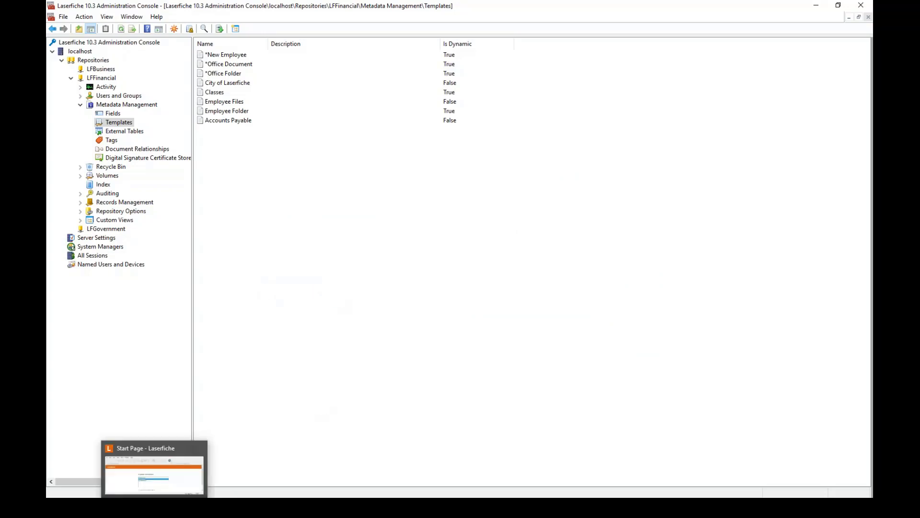
# Log into LFFinancial in the Laserfiche client with the account password and maximize the window.
pyautogui.click(155, 507)
pyautogui.click(321, 243)
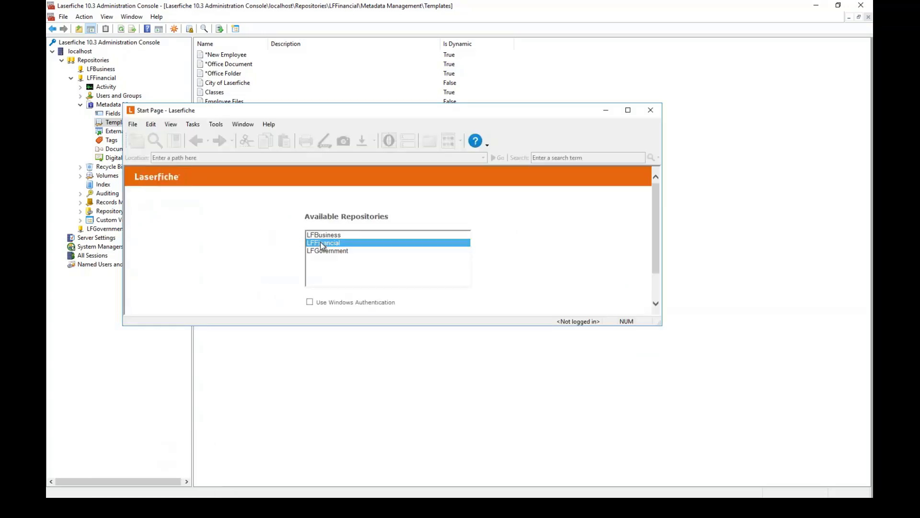
pyautogui.doubleClick(321, 242)
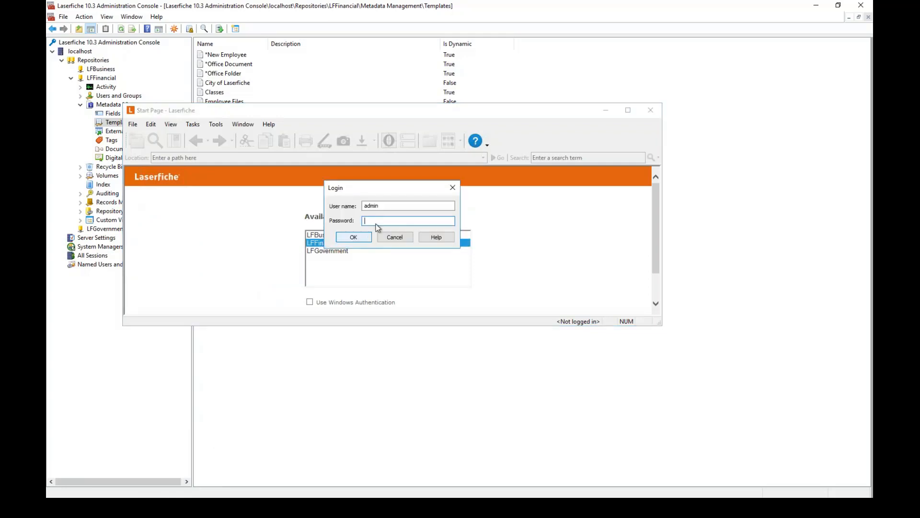
pyautogui.write('admin')
pyautogui.press('Return')
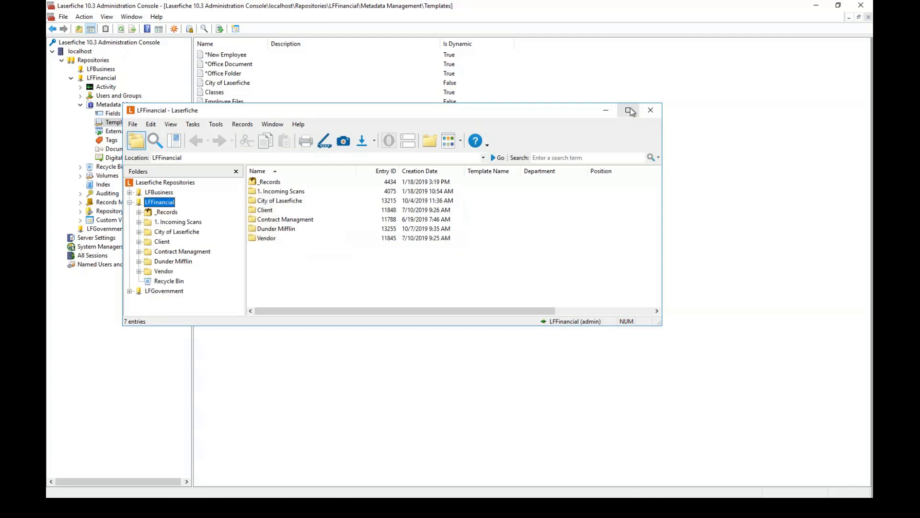
pyautogui.click(629, 110)
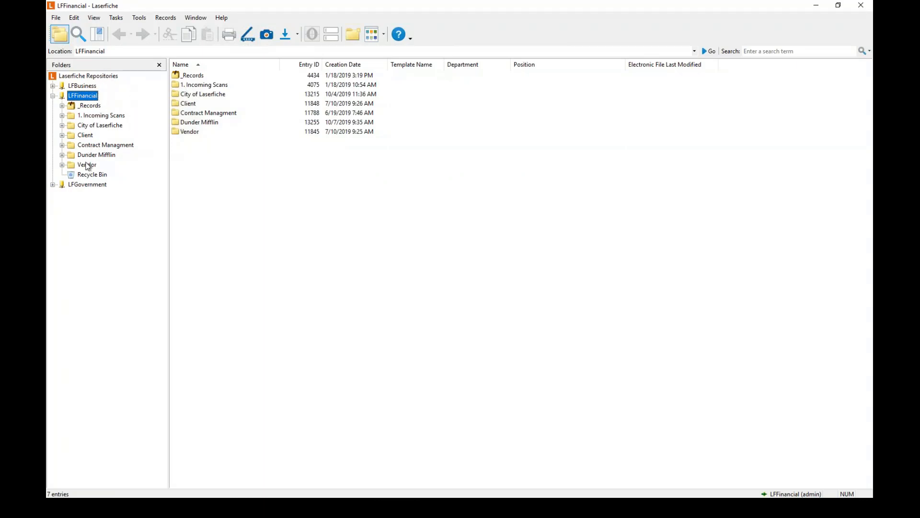
# Browse 1. Incoming Scans and the repository root, and expand Vendor to see its 17 subfolders.
pyautogui.click(96, 116)
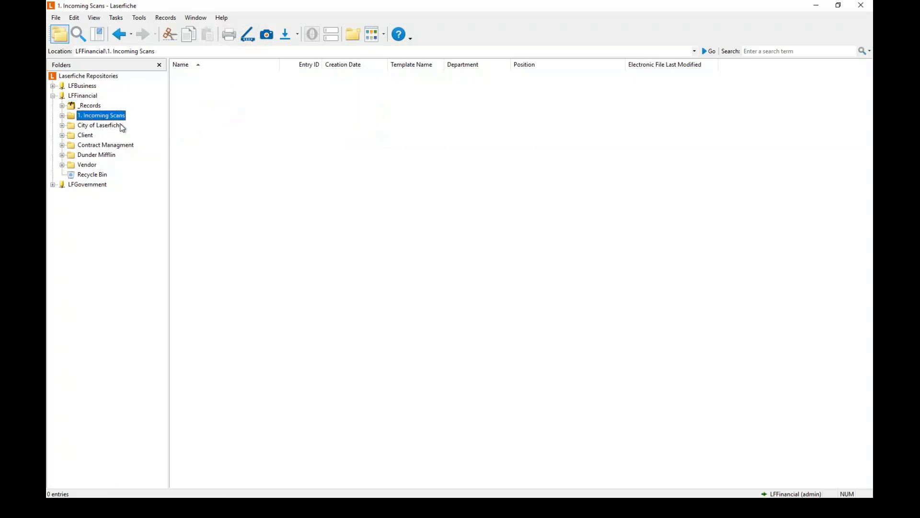
pyautogui.click(91, 96)
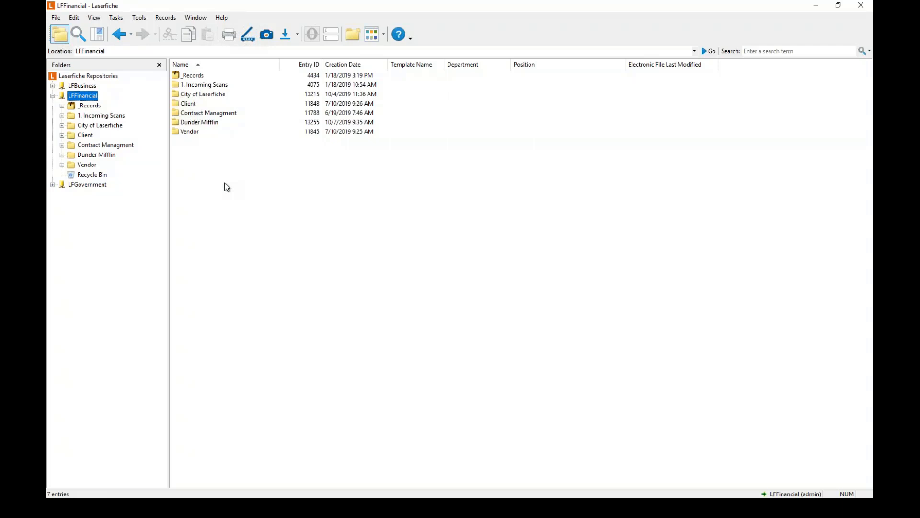
pyautogui.click(98, 116)
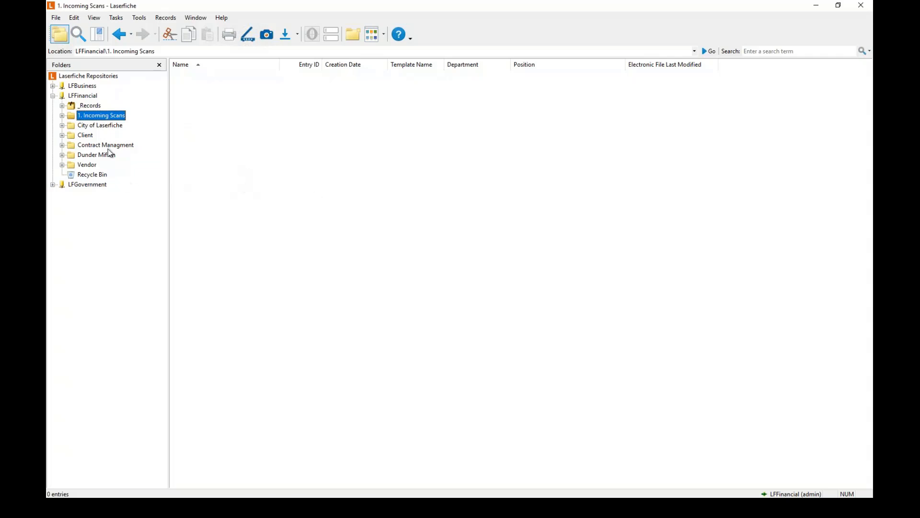
pyautogui.click(62, 164)
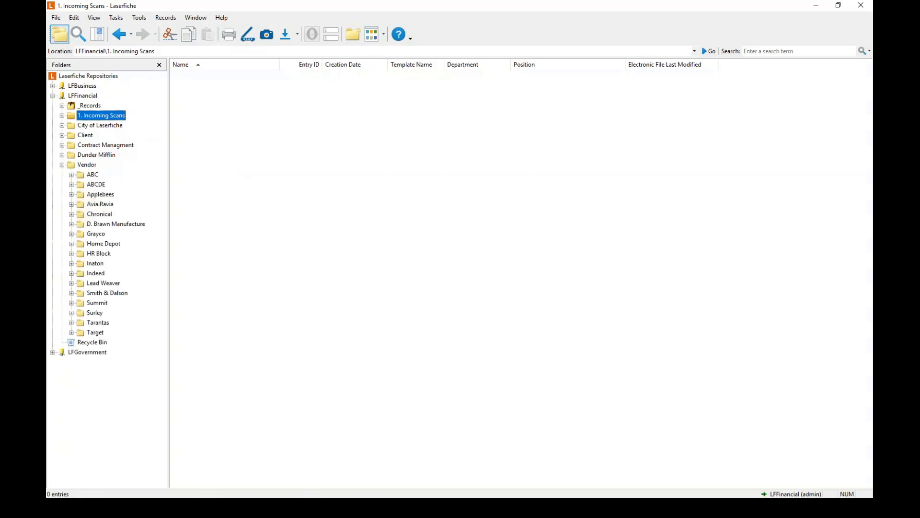
pyautogui.click(82, 165)
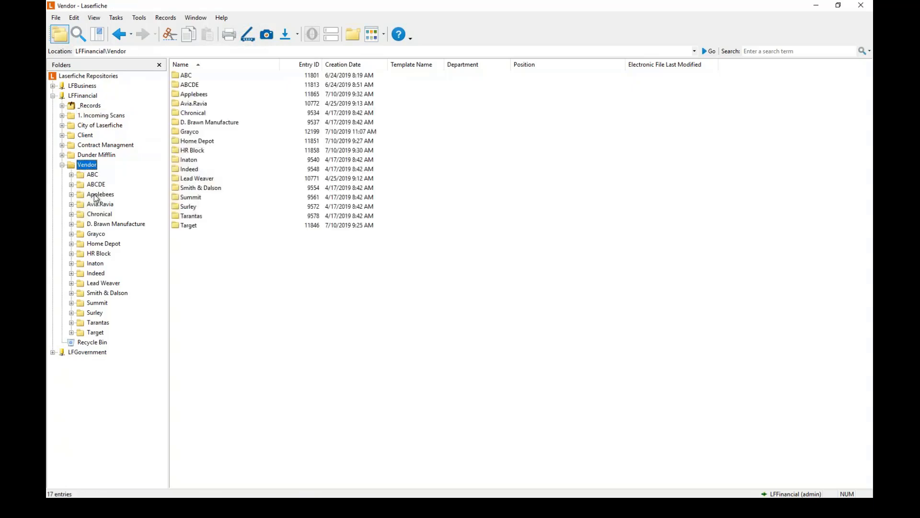
pyautogui.click(89, 117)
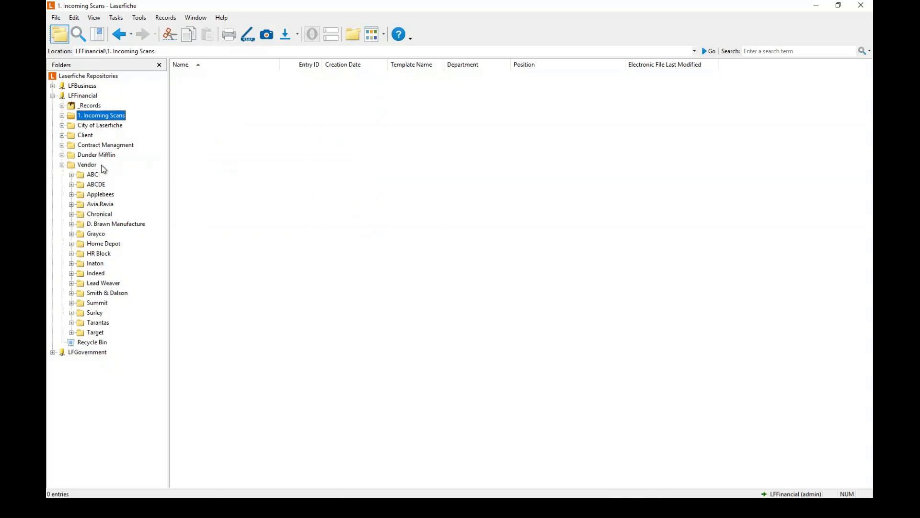
# Create an Accounts Payable folder in the LFFinancial repository root.
pyautogui.click(86, 97)
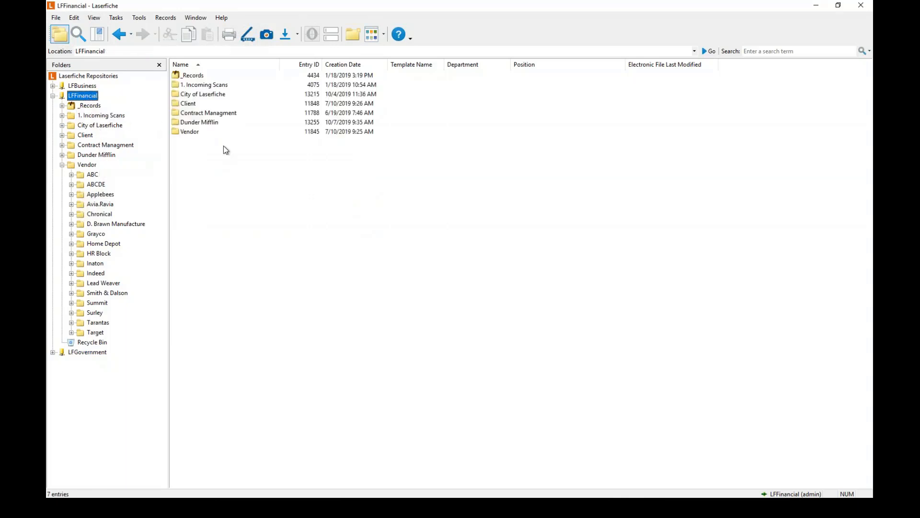
pyautogui.click(226, 154)
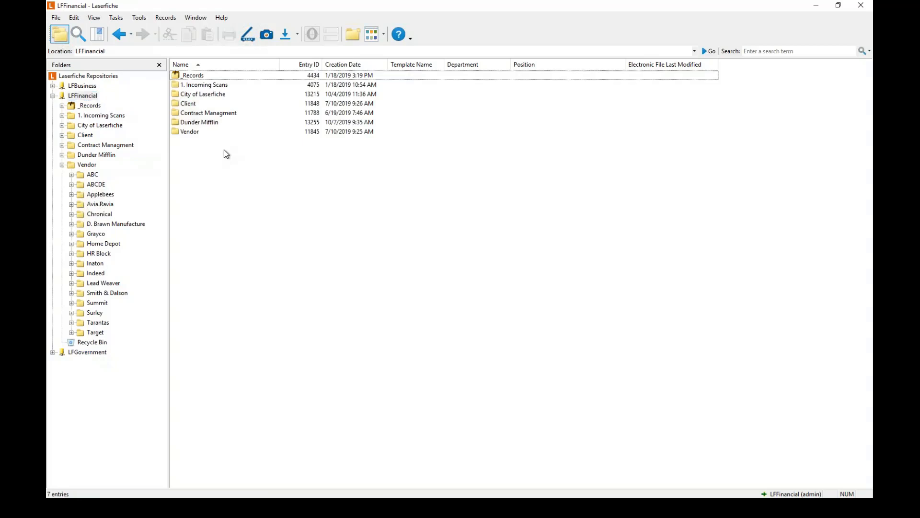
pyautogui.hotkey('ctrl', 'shift', 'f')
pyautogui.write('Accou')
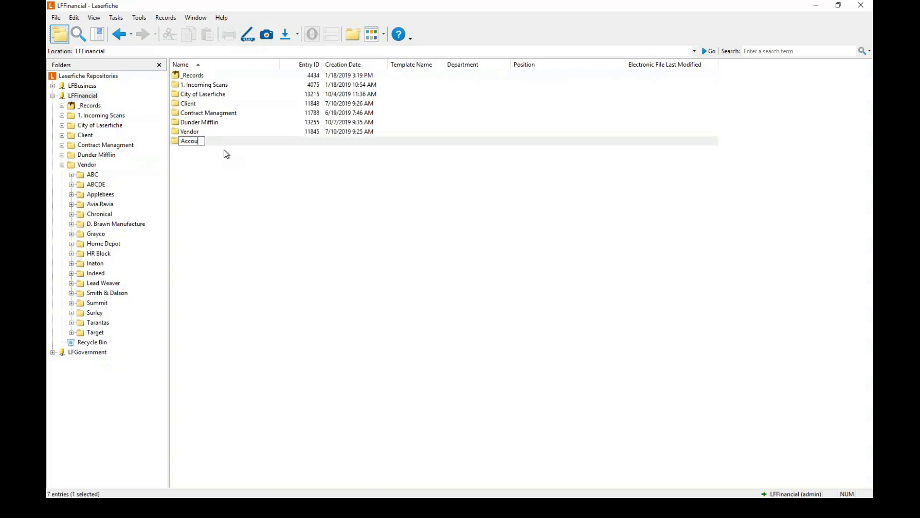
pyautogui.write('nts Payable')
pyautogui.press('Return')
pyautogui.press('Return')
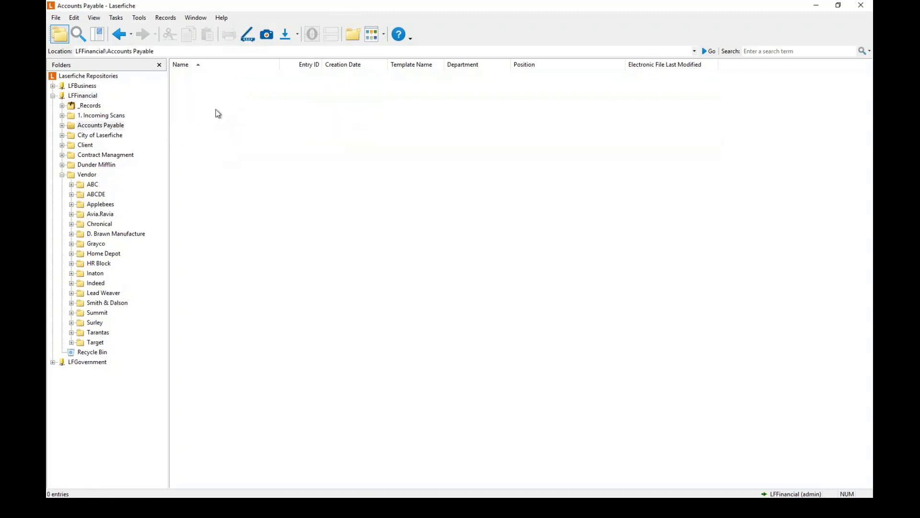
# Create Approved, Denied and Pending subfolders inside Accounts Payable.
pyautogui.hotkey('ctrl', 'n')
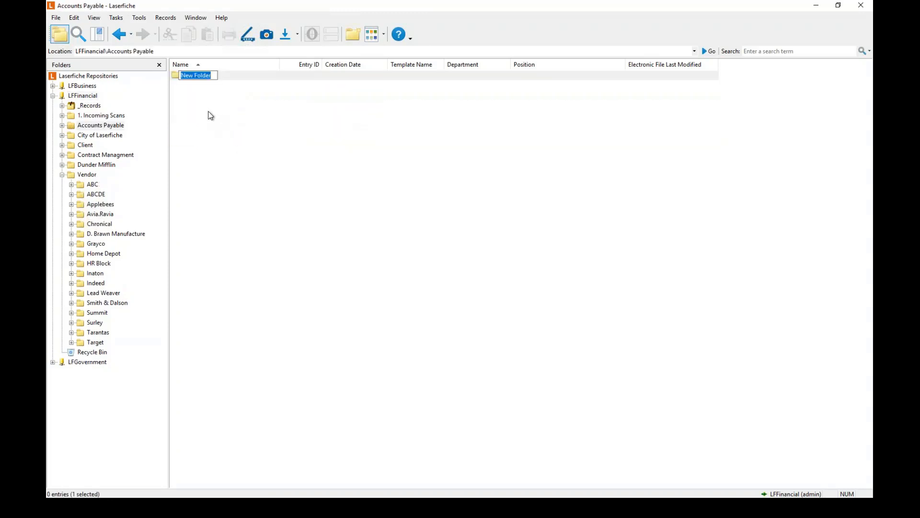
pyautogui.write('Approved')
pyautogui.press('Return')
pyautogui.hotkey('ctrl', 'n')
pyautogui.write('Denied')
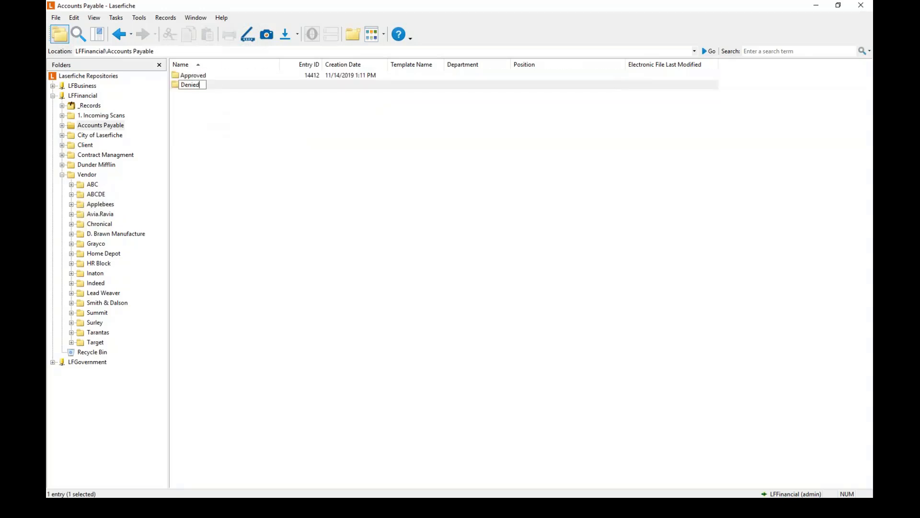
pyautogui.press('Return')
pyautogui.hotkey('ctrl', 'n')
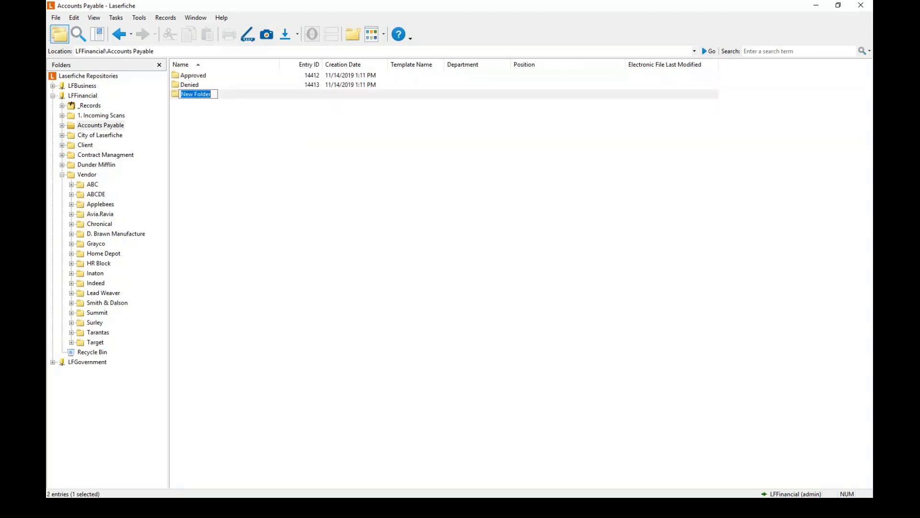
pyautogui.write('Pending')
pyautogui.press('Return')
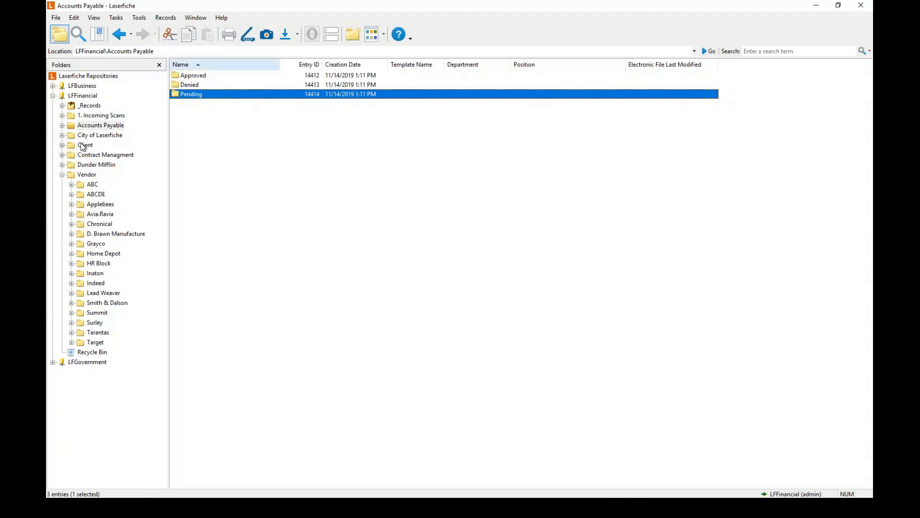
# Review the Vendor, 1. Incoming Scans and ABC folders, collapse Vendor, and switch to Workflow Designer.
pyautogui.click(84, 175)
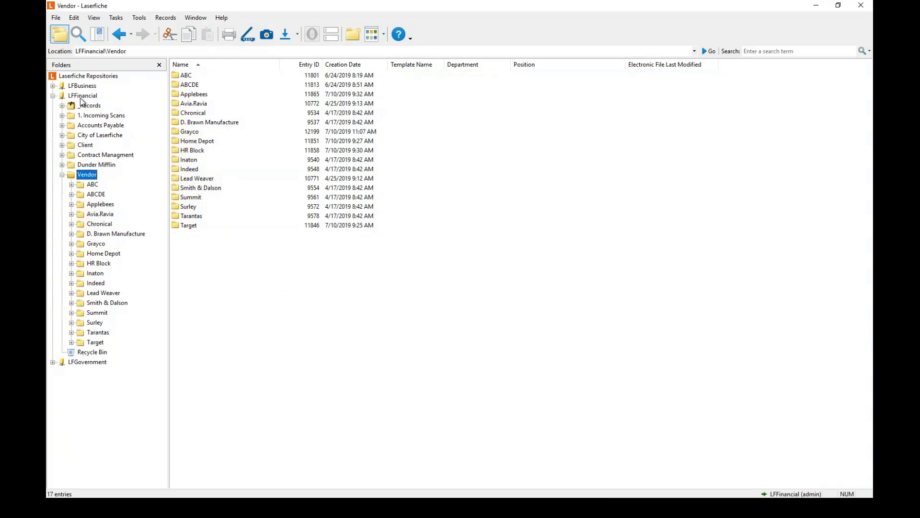
pyautogui.click(92, 115)
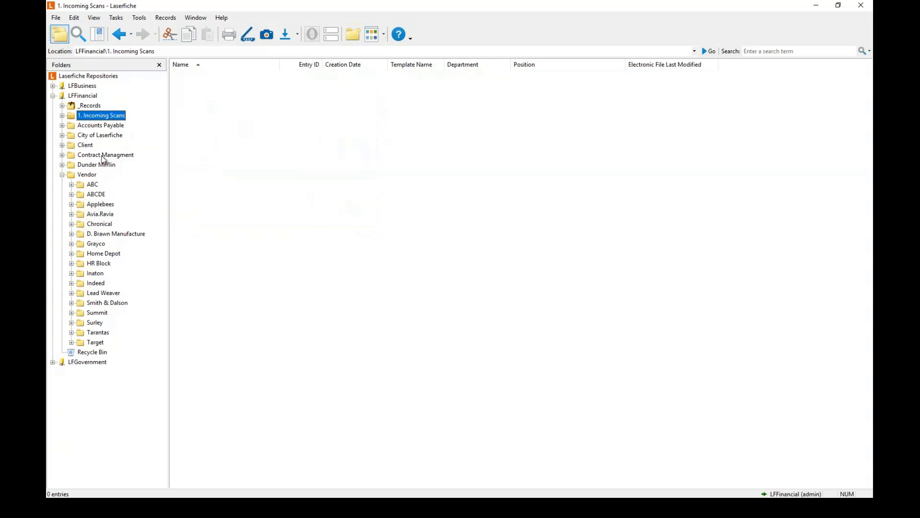
pyautogui.click(88, 177)
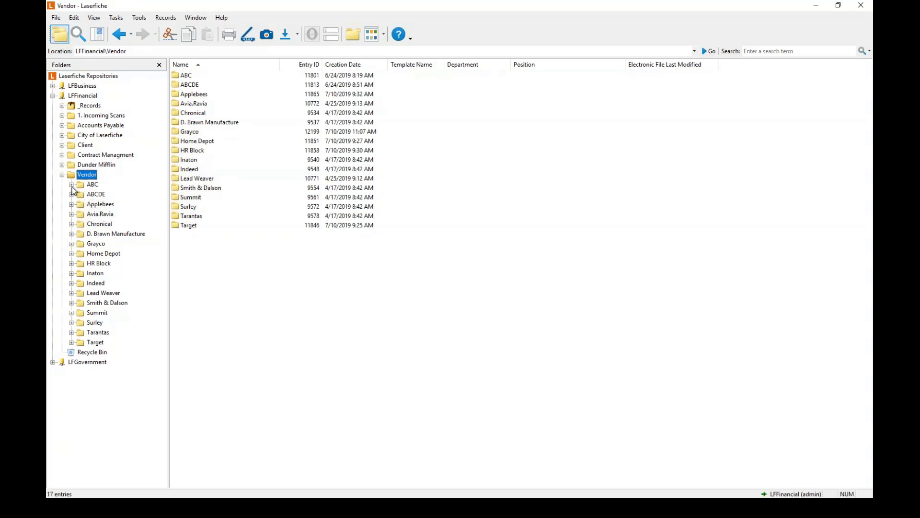
pyautogui.click(92, 186)
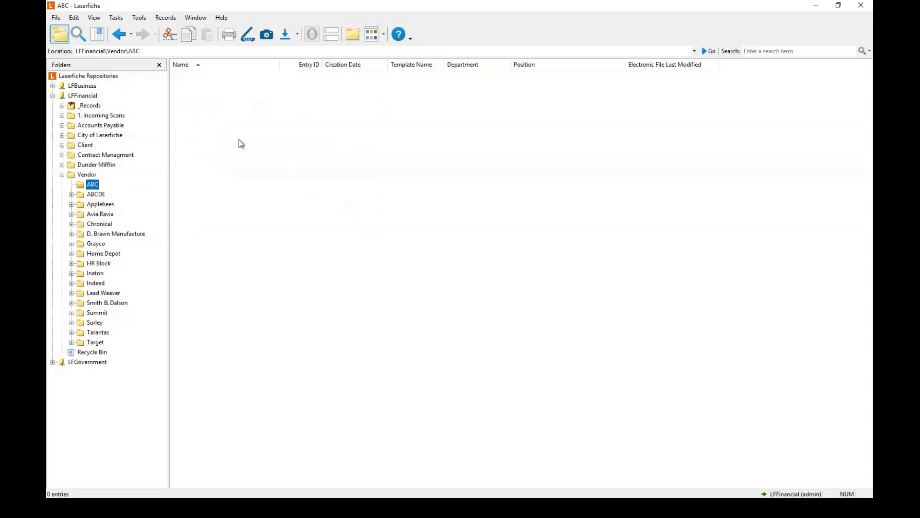
pyautogui.click(62, 175)
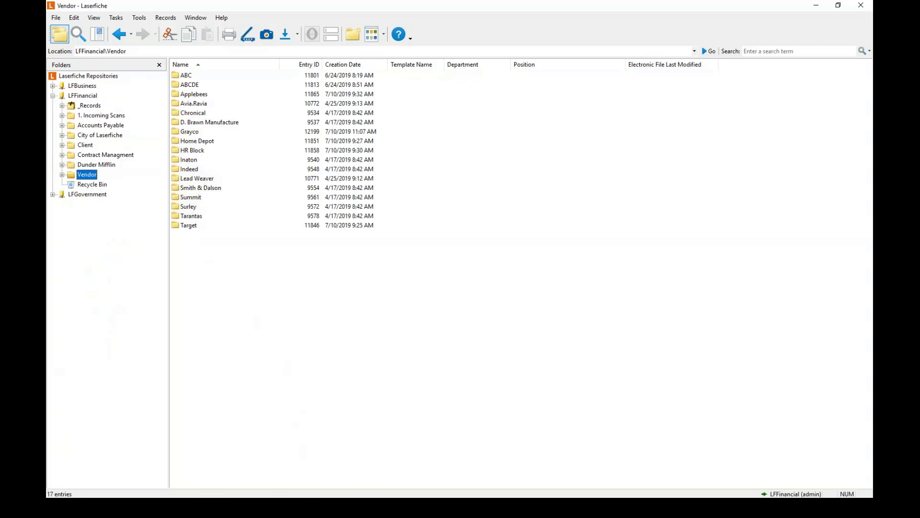
pyautogui.hotkey('alt', 'Tab')
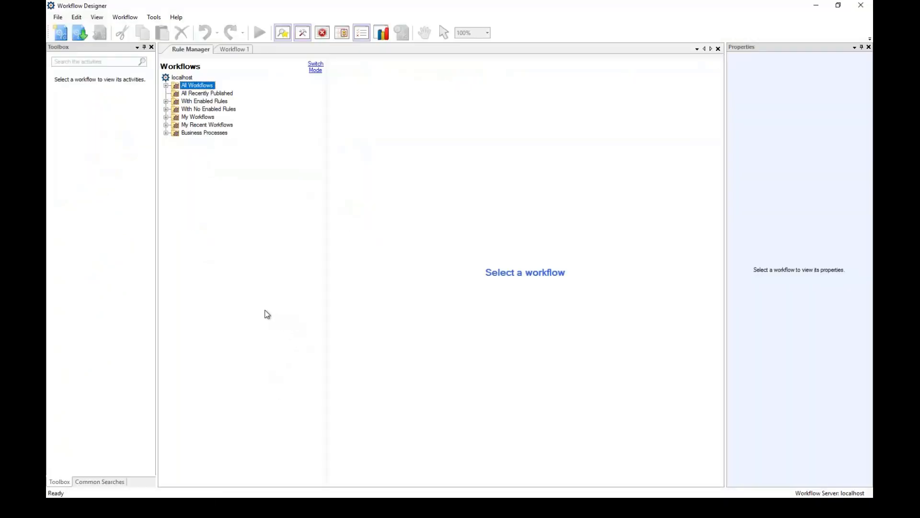
# Open the empty Workflow 1 canvas and restore its Properties and Toolbox panes.
pyautogui.click(235, 49)
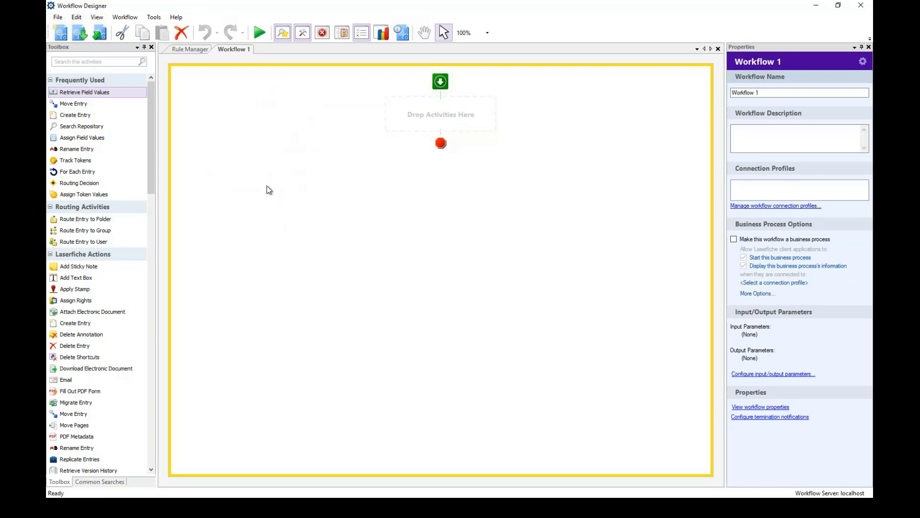
pyautogui.click(190, 50)
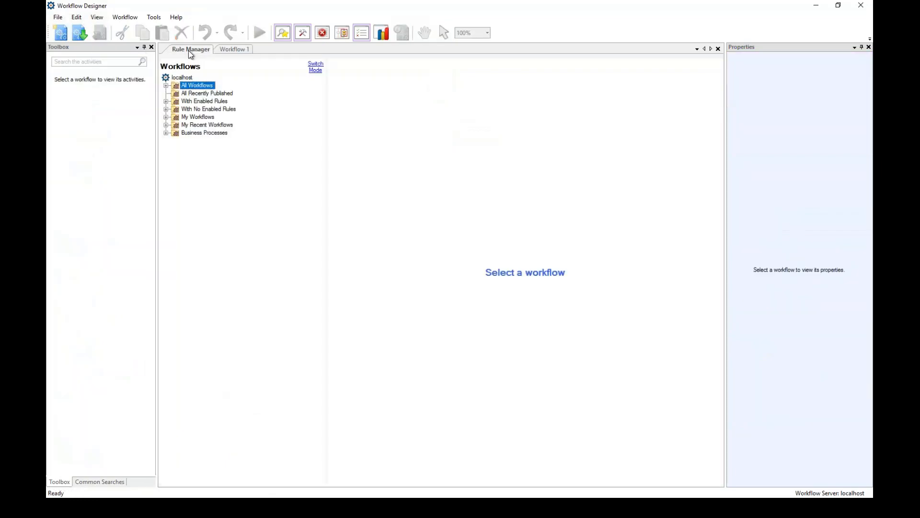
pyautogui.click(228, 50)
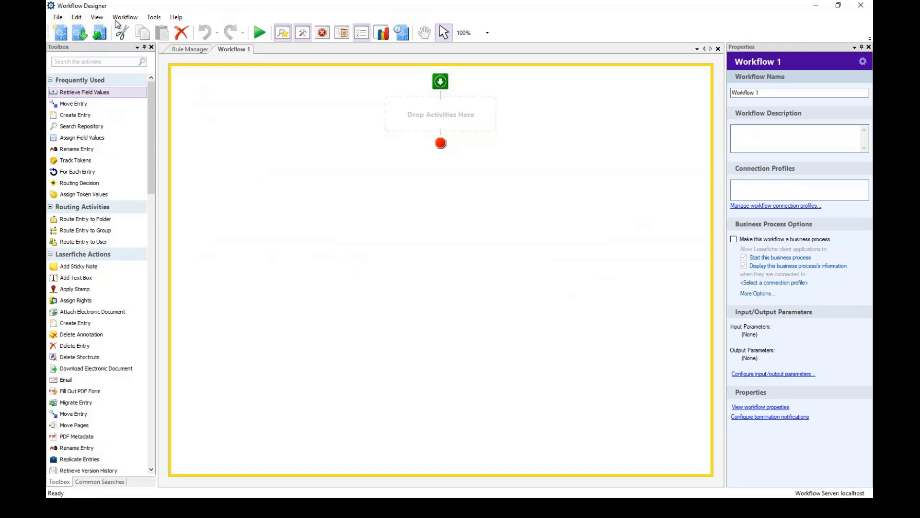
pyautogui.click(98, 17)
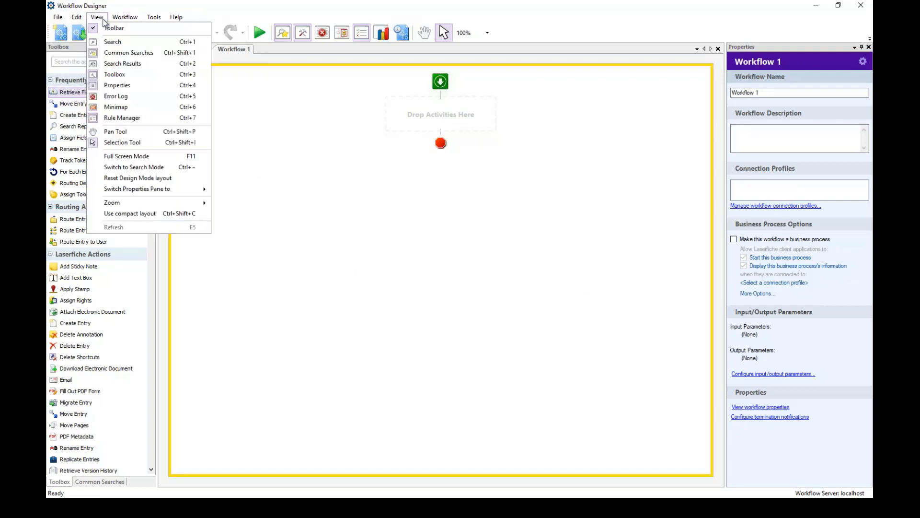
pyautogui.click(114, 86)
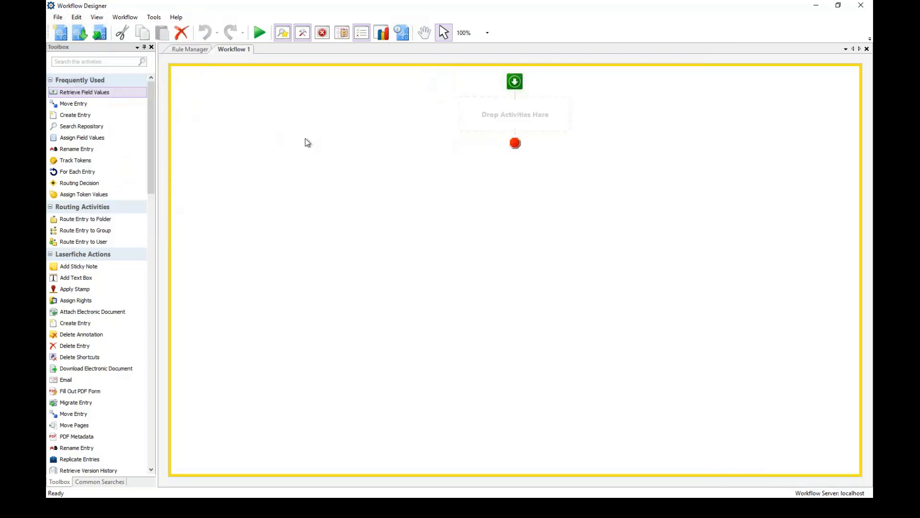
pyautogui.doubleClick(306, 139)
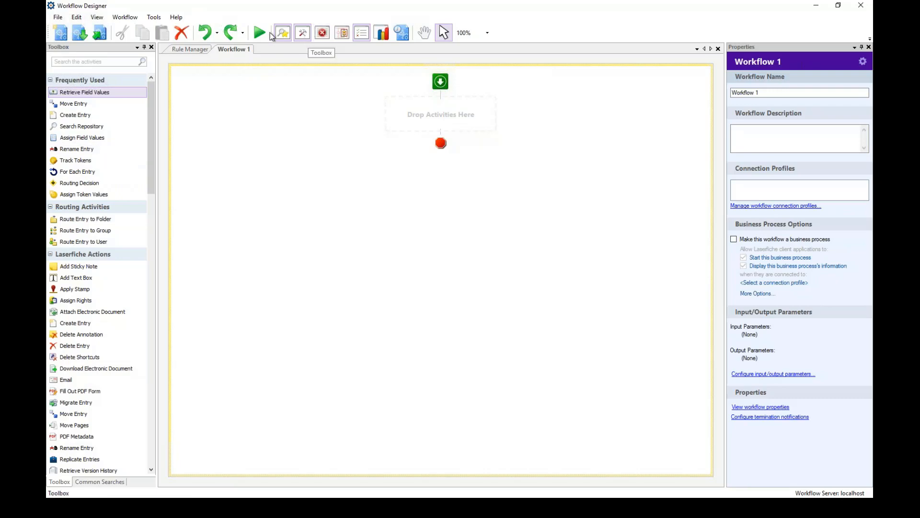
pyautogui.click(98, 18)
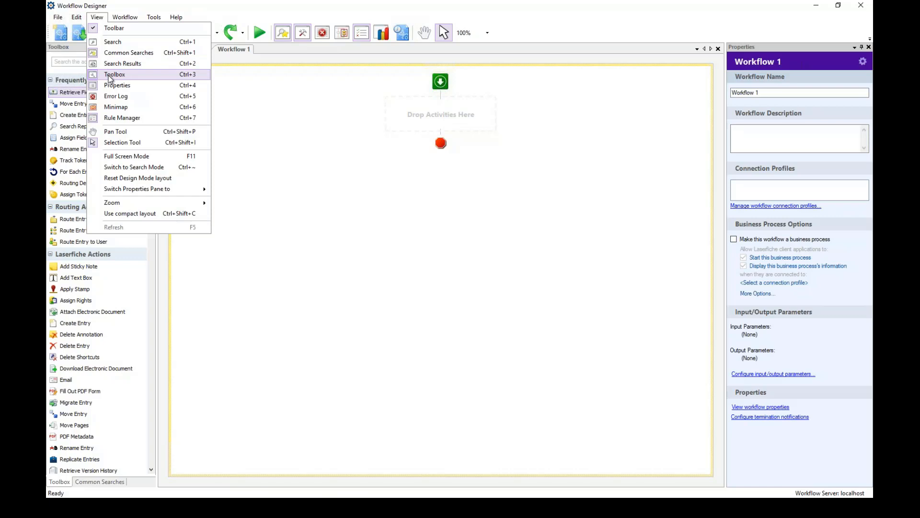
pyautogui.click(304, 106)
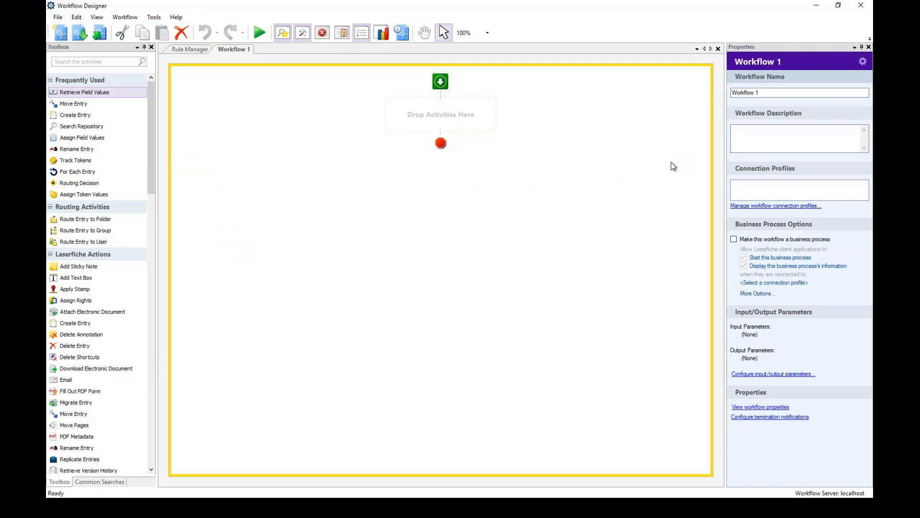
# Replace the Workflow Name in the Properties pane with 'AP - Auto-File'.
pyautogui.click(779, 93)
pyautogui.press('BackSpace')
pyautogui.press('BackSpace')
pyautogui.press('BackSpace')
pyautogui.press('BackSpace')
pyautogui.press('BackSpace')
pyautogui.press('BackSpace')
pyautogui.press('BackSpace')
pyautogui.press('BackSpace')
pyautogui.press('BackSpace')
pyautogui.press('BackSpace')
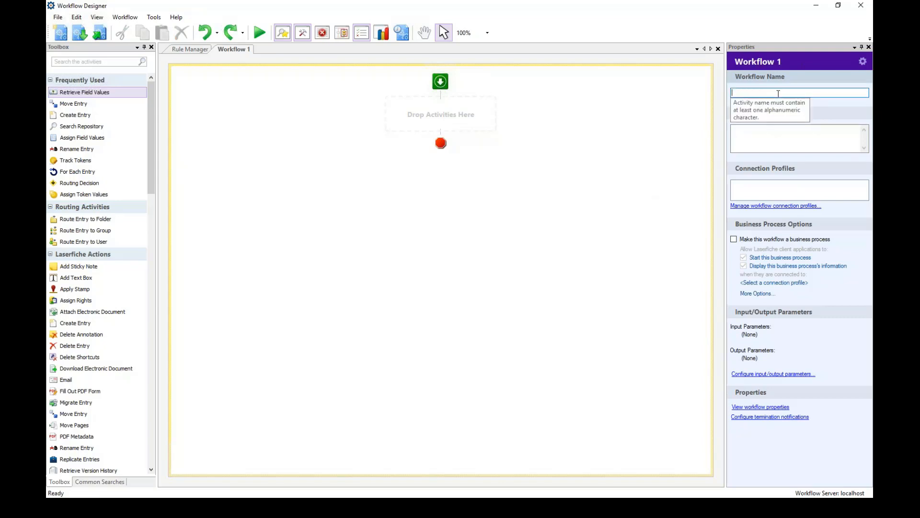
pyautogui.write('AP')
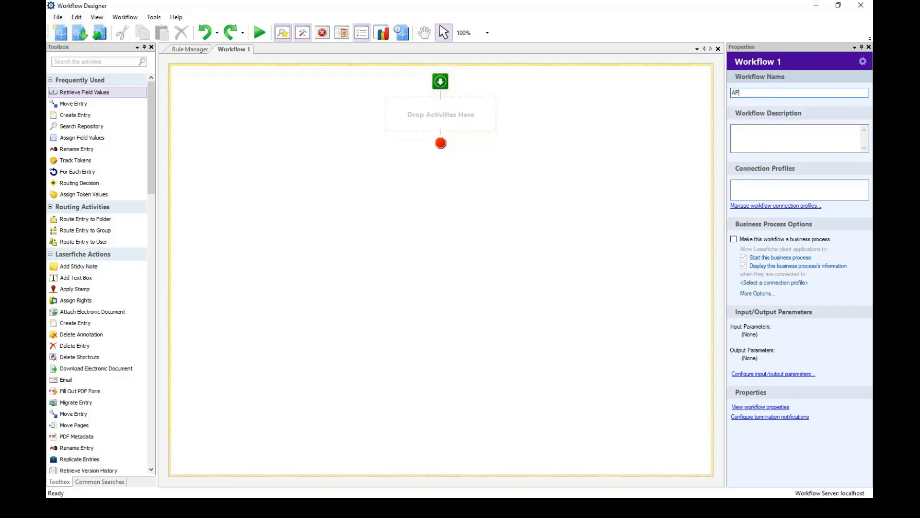
pyautogui.write(' - Auto-File')
pyautogui.click(769, 132)
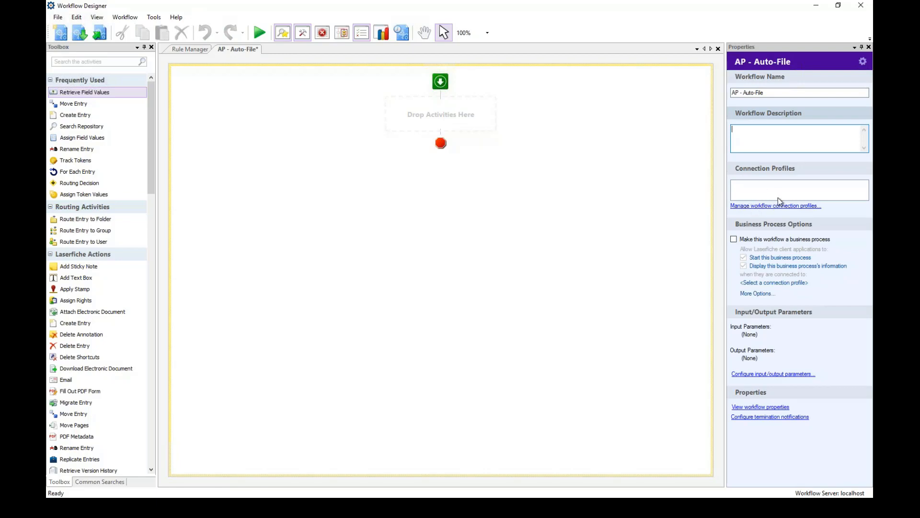
# Add a new connection profile in Workflow Profile Manager and remove the duplicate extras.
pyautogui.click(756, 208)
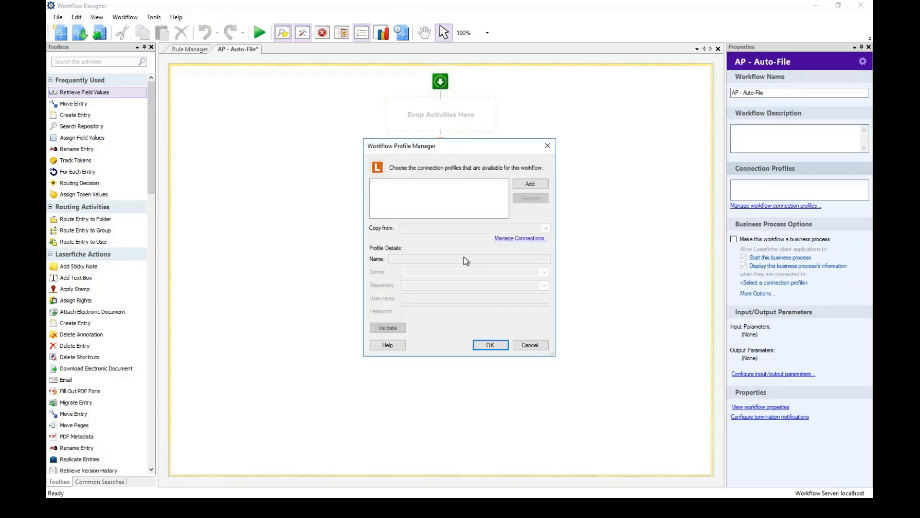
pyautogui.click(522, 188)
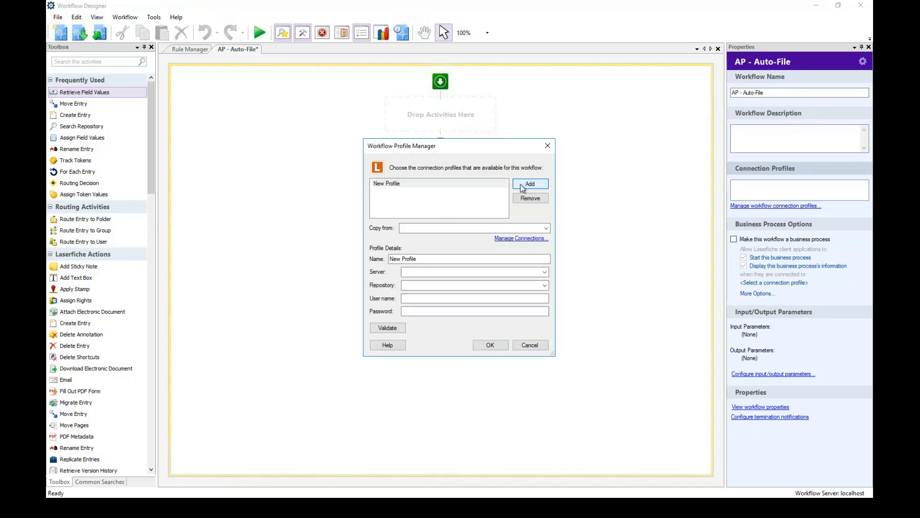
pyautogui.click(522, 188)
pyautogui.click(396, 193)
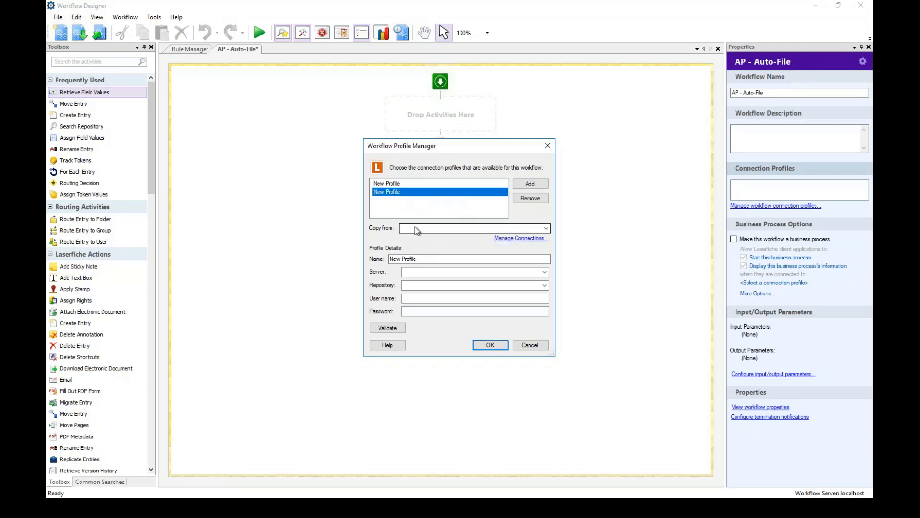
pyautogui.click(393, 259)
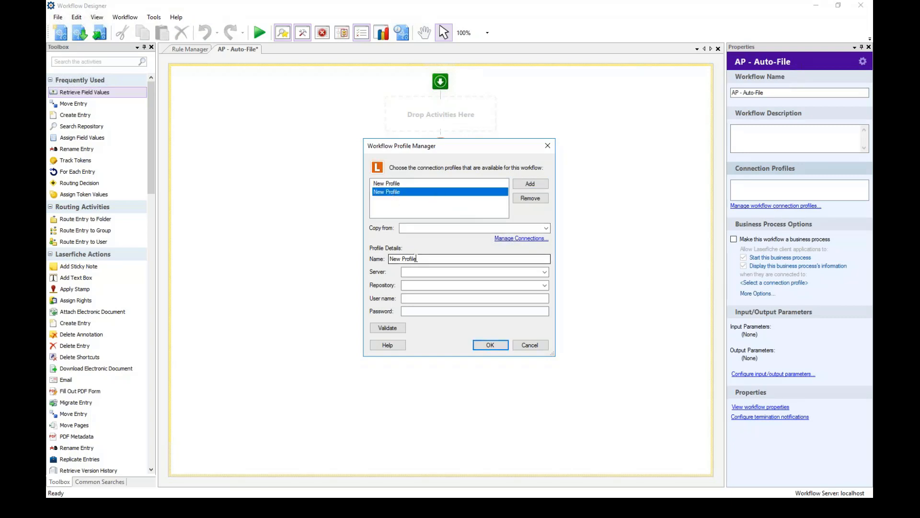
pyautogui.click(421, 272)
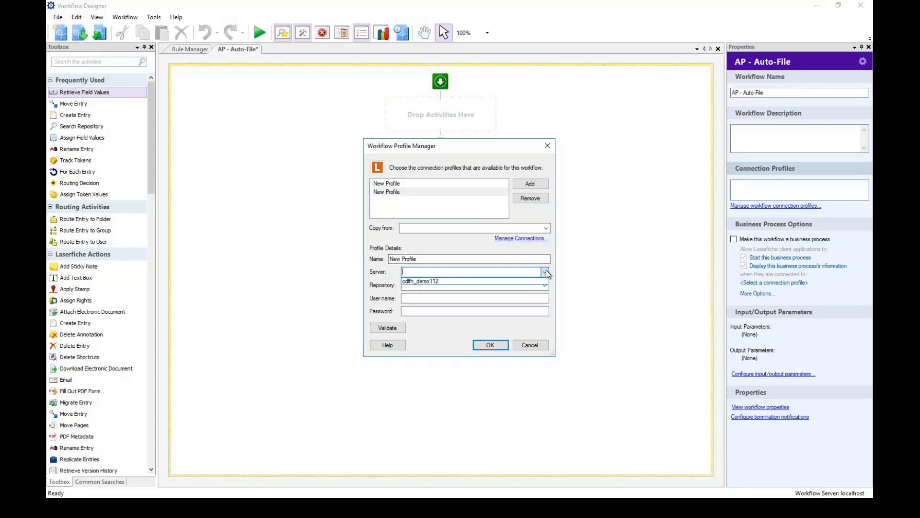
pyautogui.click(545, 285)
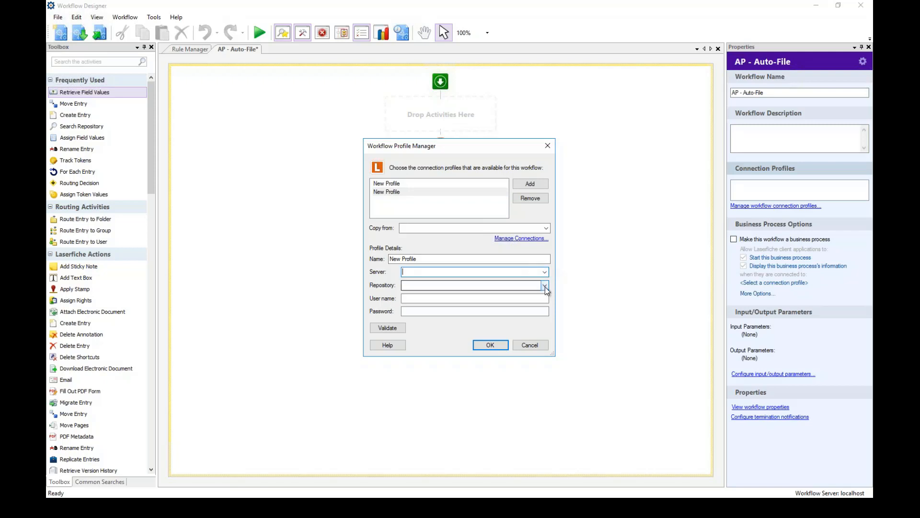
pyautogui.click(545, 286)
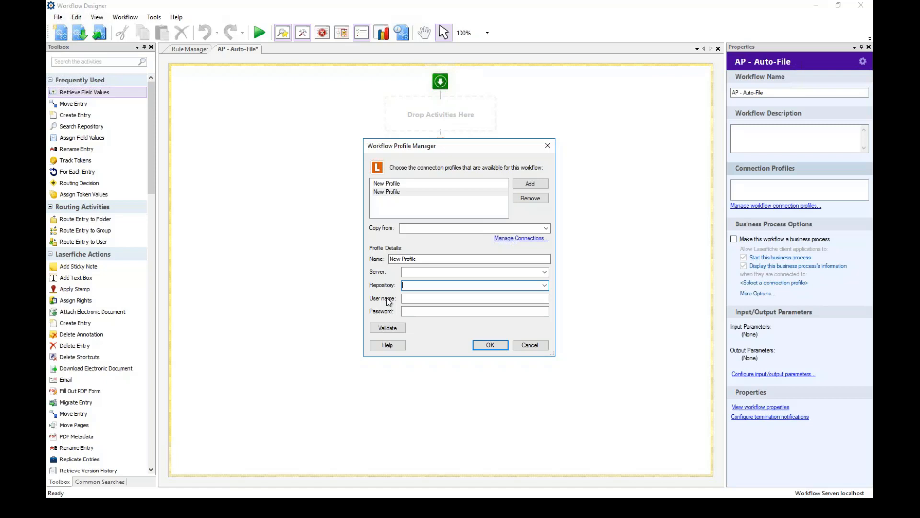
pyautogui.click(384, 191)
pyautogui.click(530, 198)
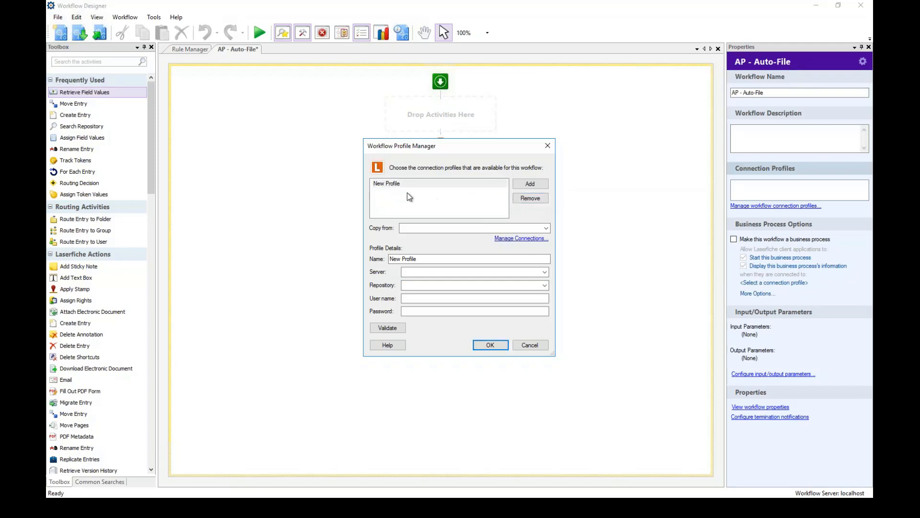
pyautogui.click(398, 185)
# Copy settings from the LFFinancial profile on localhost, validate the connection, and confirm.
pyautogui.click(546, 229)
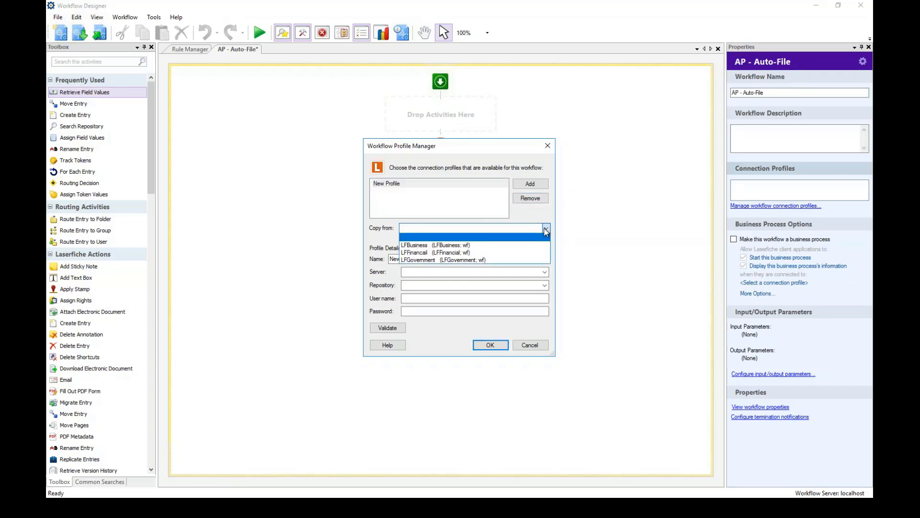
pyautogui.click(475, 254)
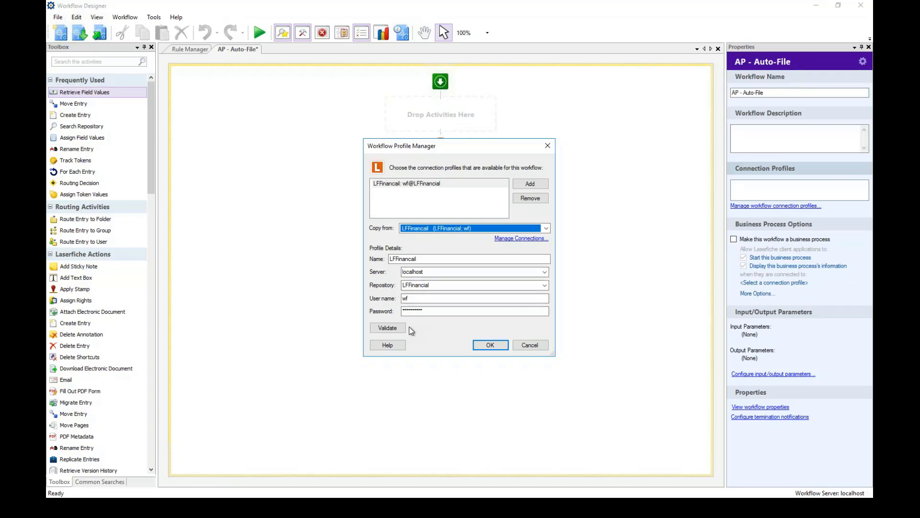
pyautogui.click(382, 330)
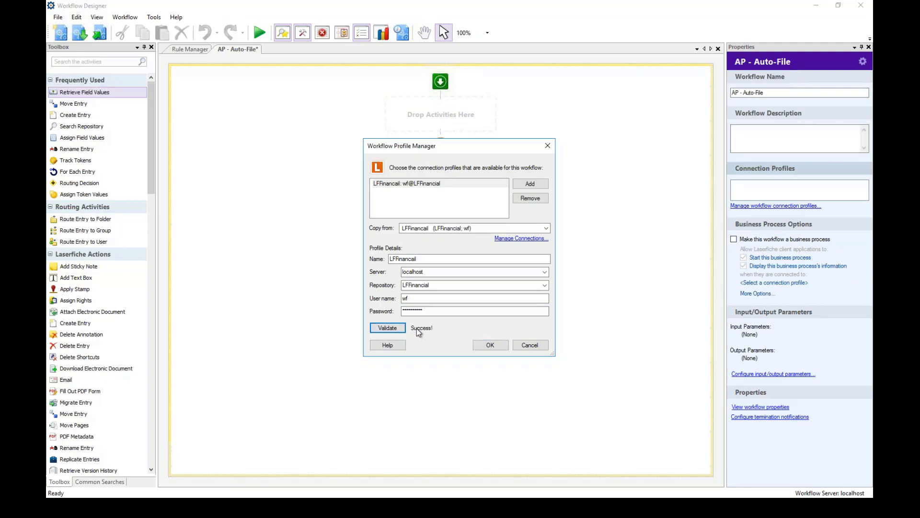
pyautogui.click(490, 346)
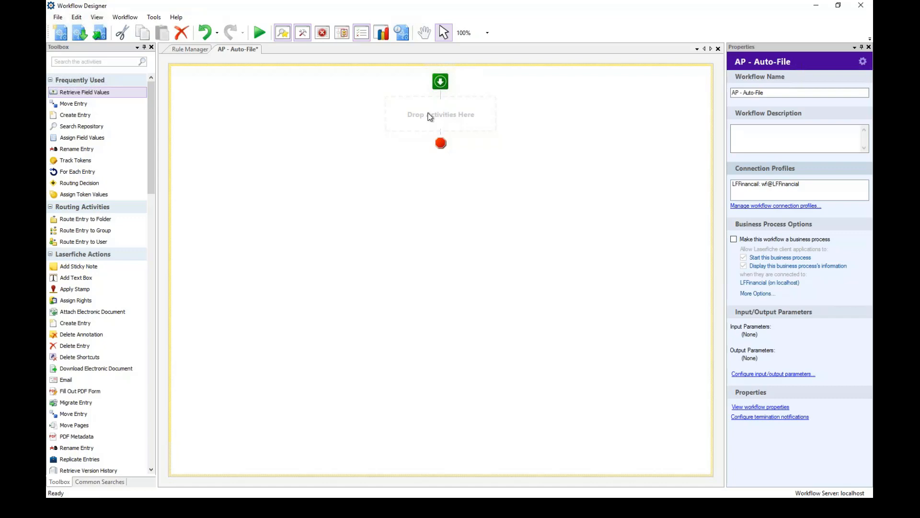
# Search the Toolbox for 'retri' and drag Retrieve Field Values onto the canvas.
pyautogui.moveTo(61, 92); pyautogui.dragTo(414, 114)
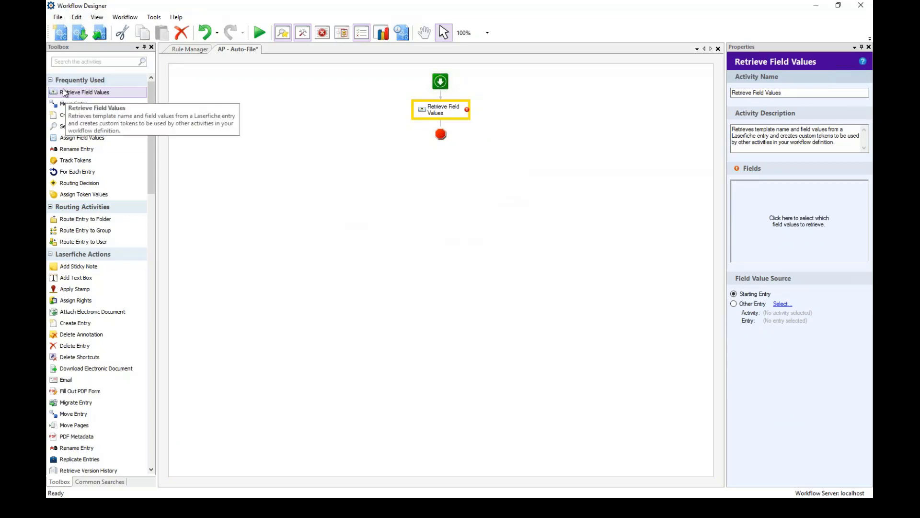
pyautogui.click(59, 62)
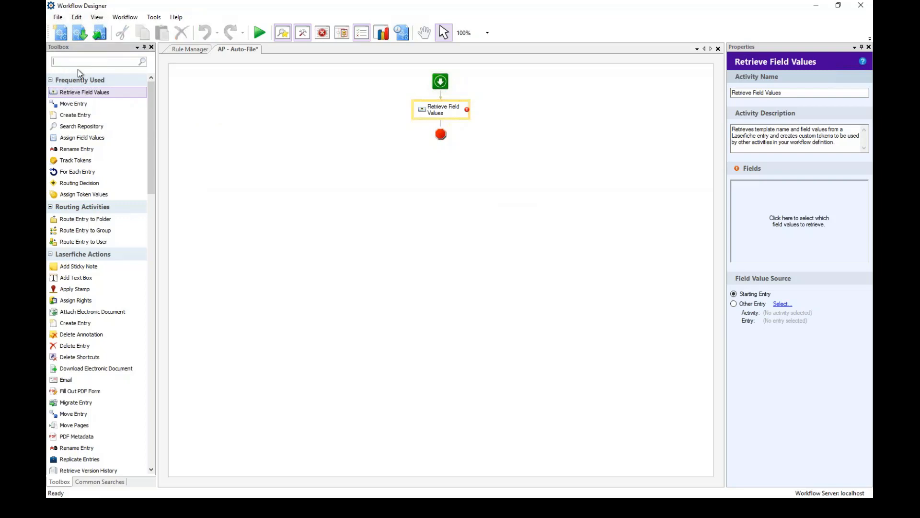
pyautogui.write('retri')
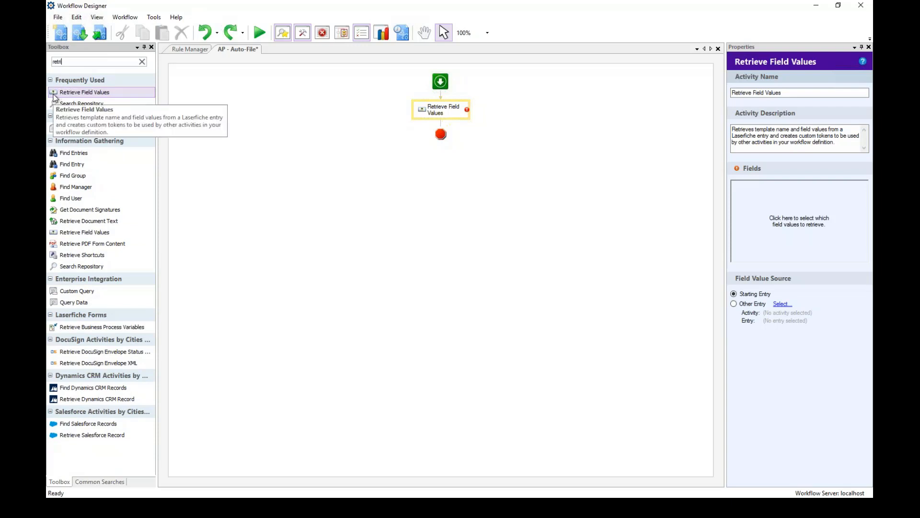
pyautogui.moveTo(57, 94); pyautogui.dragTo(430, 106)
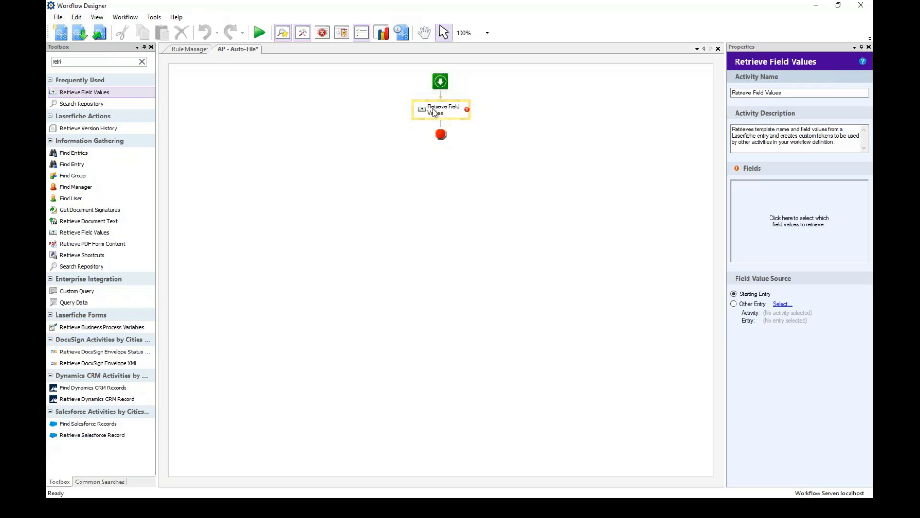
# Rename the activity to 'Retrieve AP Fields' and clear its default description.
pyautogui.click(801, 94)
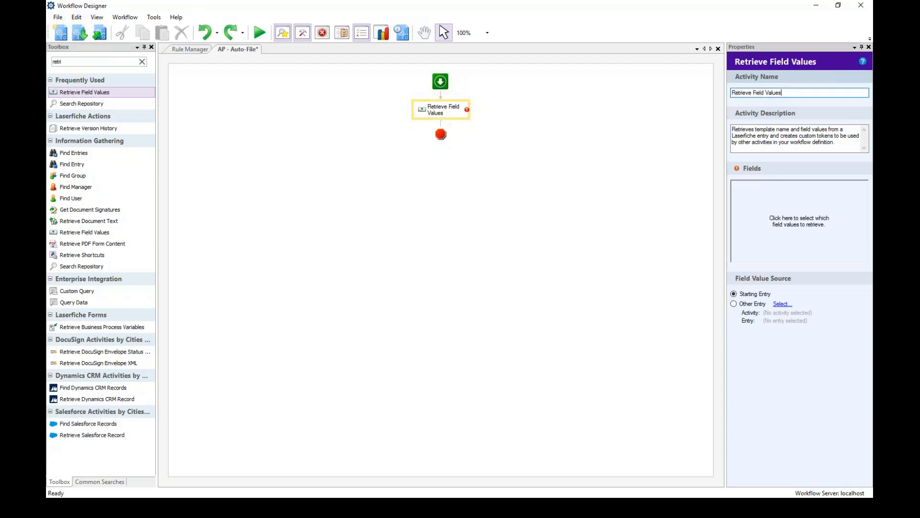
pyautogui.press('BackSpace')
pyautogui.press('BackSpace')
pyautogui.press('BackSpace')
pyautogui.press('BackSpace')
pyautogui.press('BackSpace')
pyautogui.press('BackSpace')
pyautogui.press('BackSpace')
pyautogui.press('BackSpace')
pyautogui.press('BackSpace')
pyautogui.press('BackSpace')
pyautogui.press('BackSpace')
pyautogui.press('BackSpace')
pyautogui.press('BackSpace')
pyautogui.press('BackSpace')
pyautogui.press('BackSpace')
pyautogui.press('BackSpace')
pyautogui.press('BackSpace')
pyautogui.press('BackSpace')
pyautogui.press('BackSpace')
pyautogui.press('BackSpace')
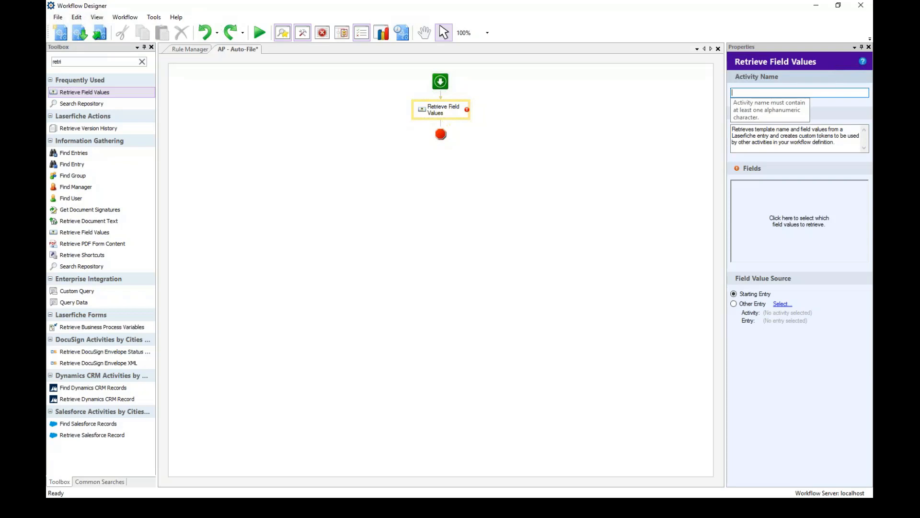
pyautogui.write('Reti')
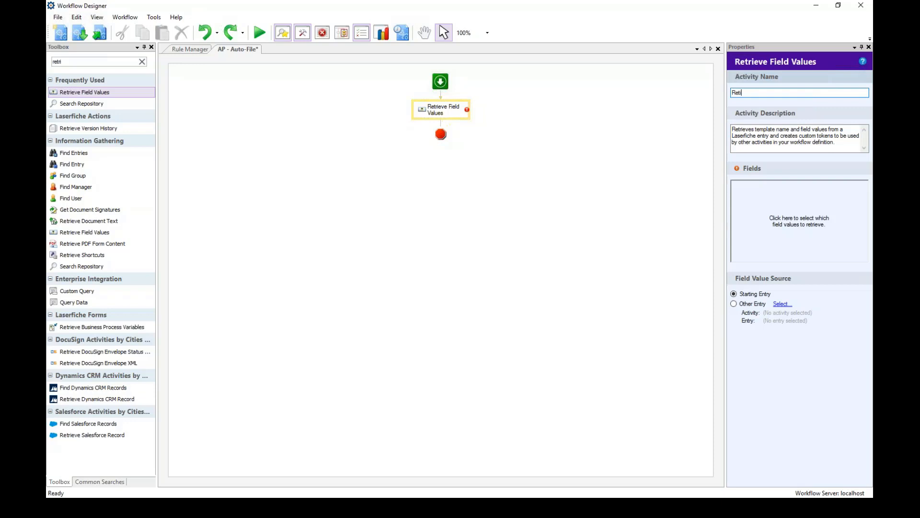
pyautogui.press('BackSpace')
pyautogui.write('rieve AP Fields')
pyautogui.press('Tab')
pyautogui.press('Delete')
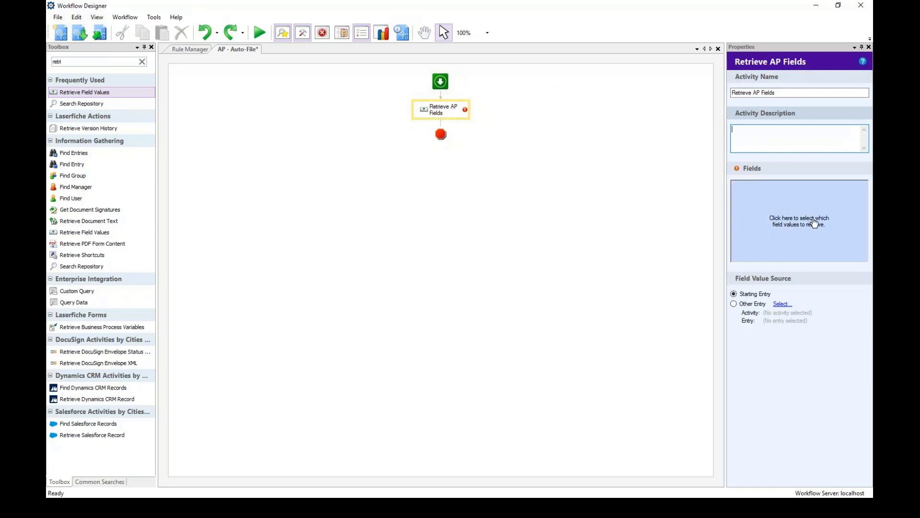
# In the Fields dialog, choose the Accounts Payable template and select all six fields.
pyautogui.click(777, 222)
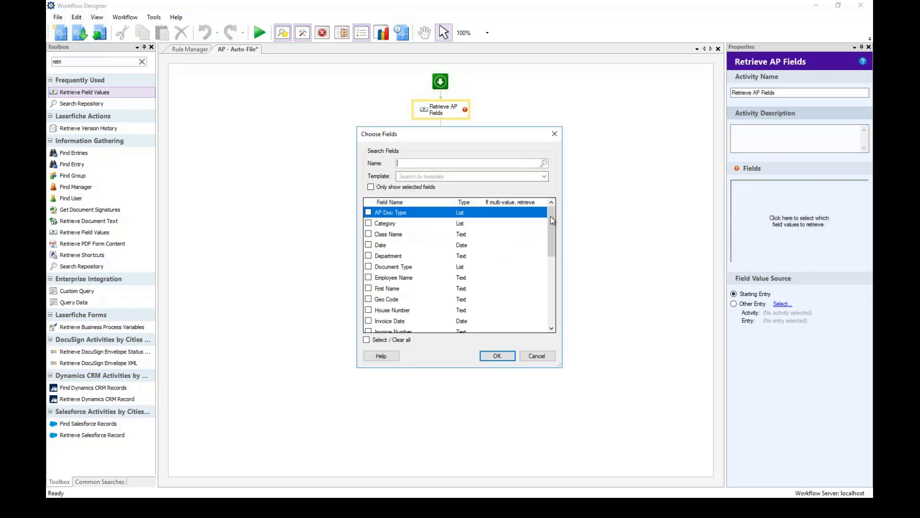
pyautogui.moveTo(553, 220); pyautogui.dragTo(556, 310)
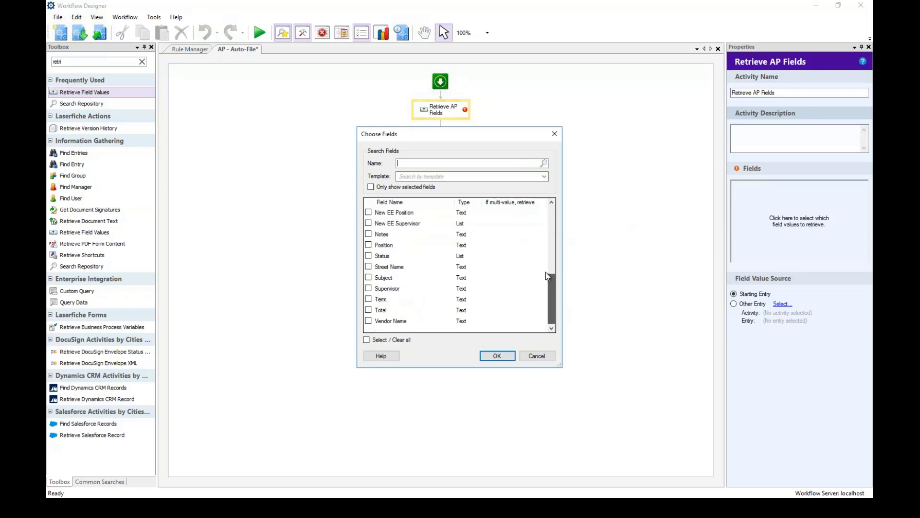
pyautogui.moveTo(547, 275); pyautogui.dragTo(551, 208)
pyautogui.click(536, 213)
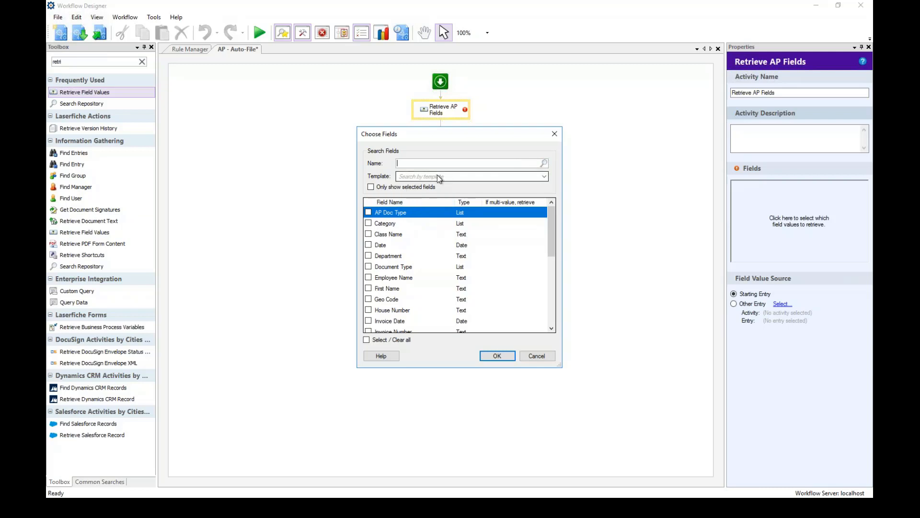
pyautogui.click(545, 177)
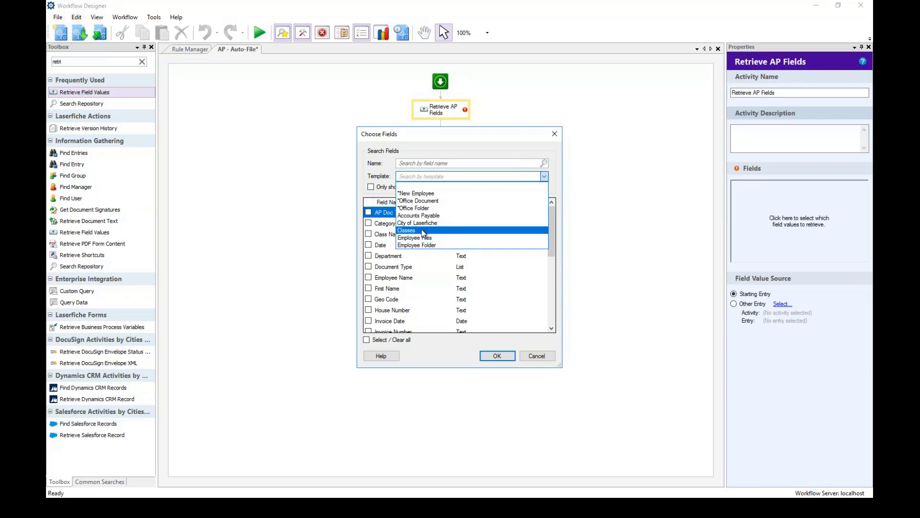
pyautogui.click(421, 215)
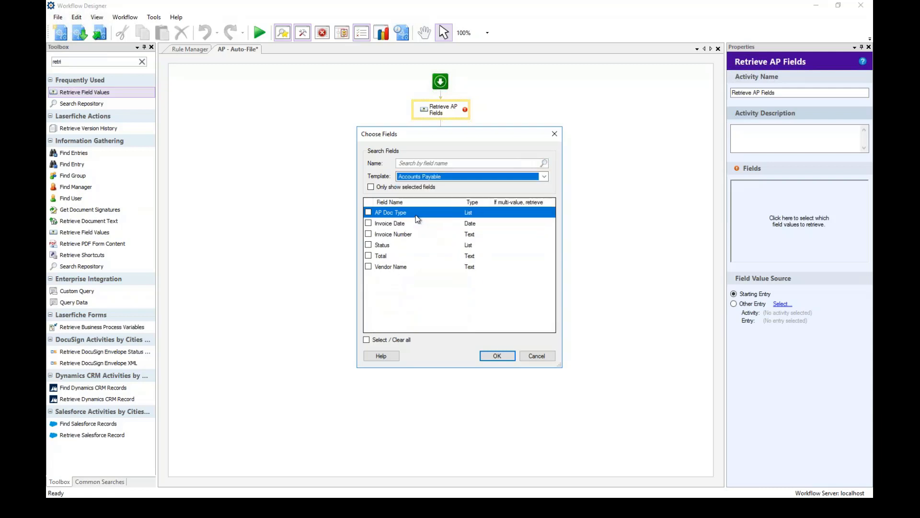
pyautogui.click(367, 340)
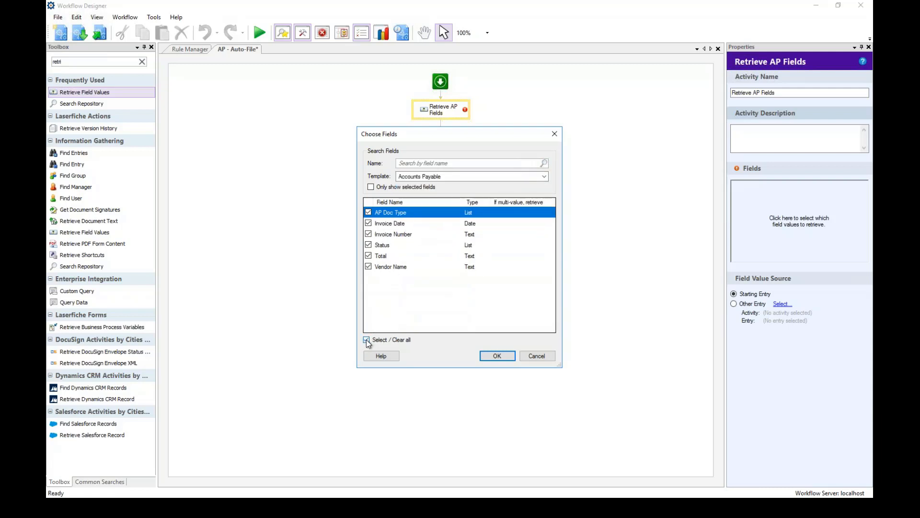
pyautogui.click(503, 359)
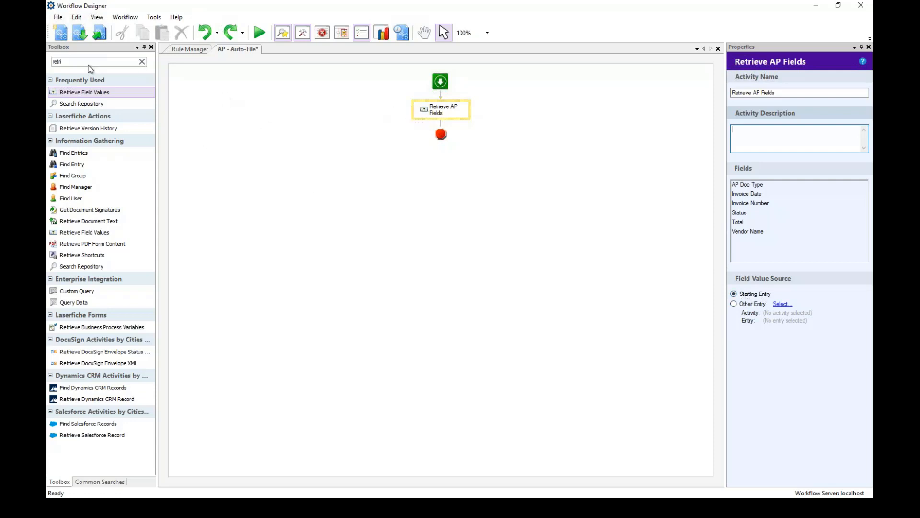
# Search the Toolbox for 'Move' and place Move Entry below Retrieve AP Fields.
pyautogui.moveTo(90, 64); pyautogui.dragTo(51, 60)
pyautogui.write('Move')
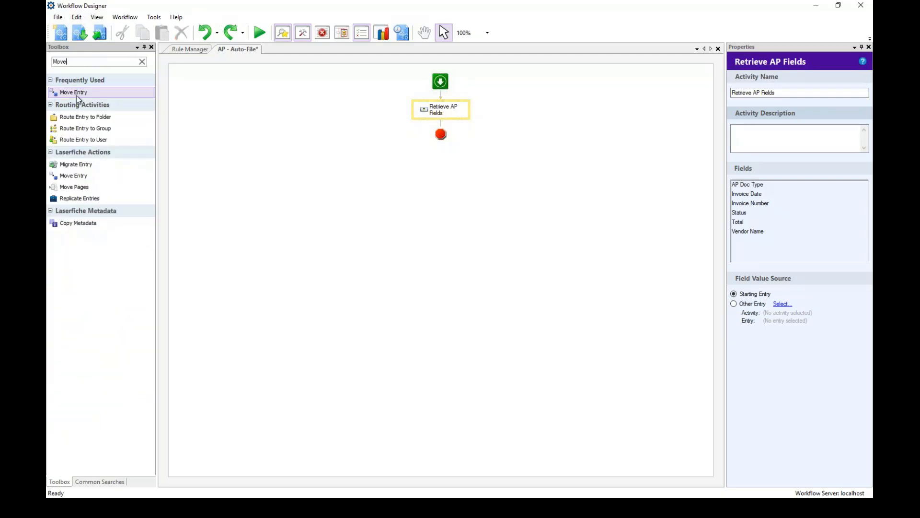
pyautogui.moveTo(66, 91)
pyautogui.mouseDown()
pyautogui.moveTo(290, 122)
pyautogui.moveTo(431, 128)
pyautogui.mouseUp()
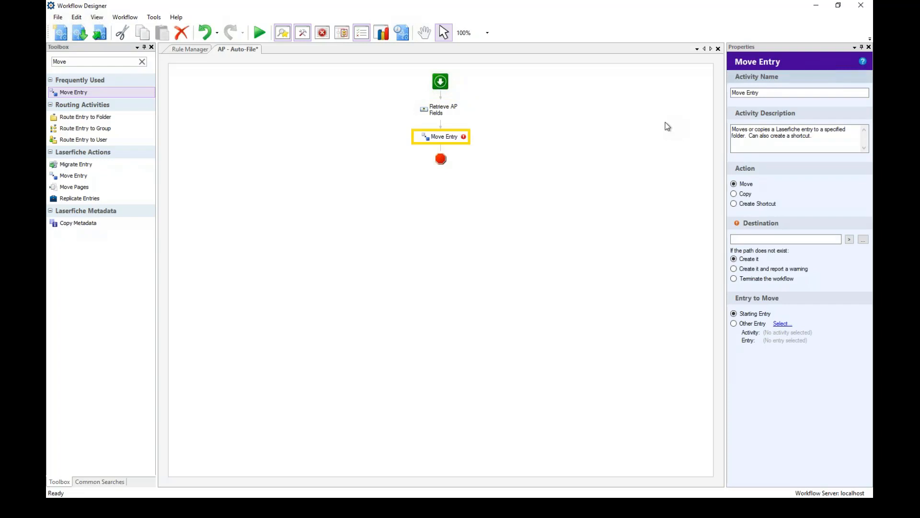
# Rename the Move Entry activity to 'Move to Vendor Folder' and clear its description.
pyautogui.click(748, 94)
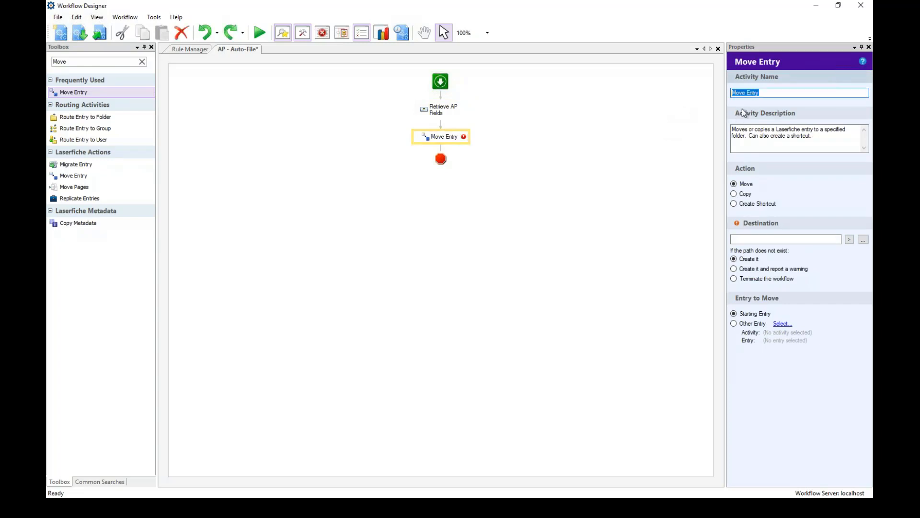
pyautogui.press('BackSpace')
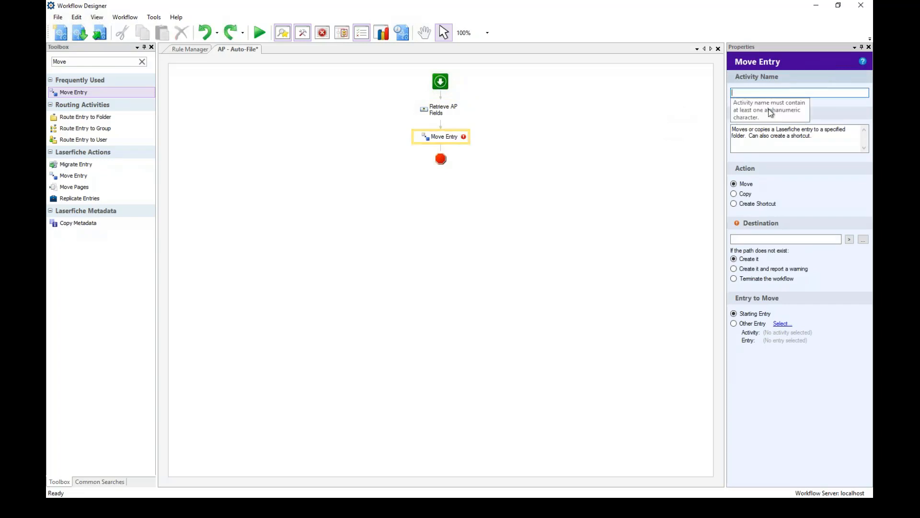
pyautogui.write('Move to ')
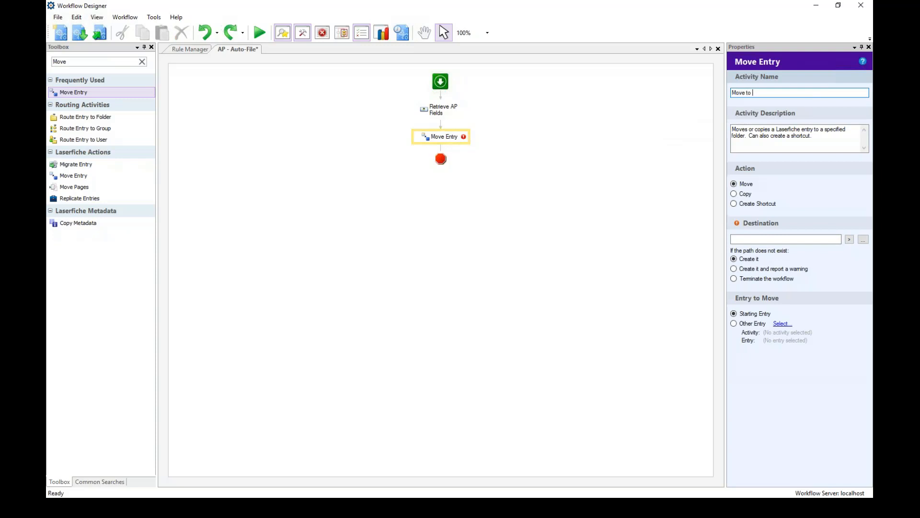
pyautogui.write('Vendor Folder')
pyautogui.press('Tab')
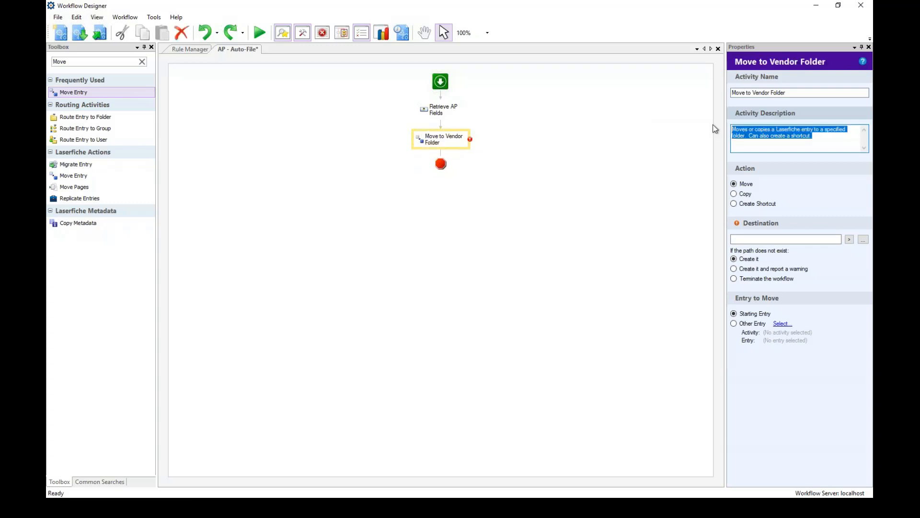
pyautogui.press('Delete')
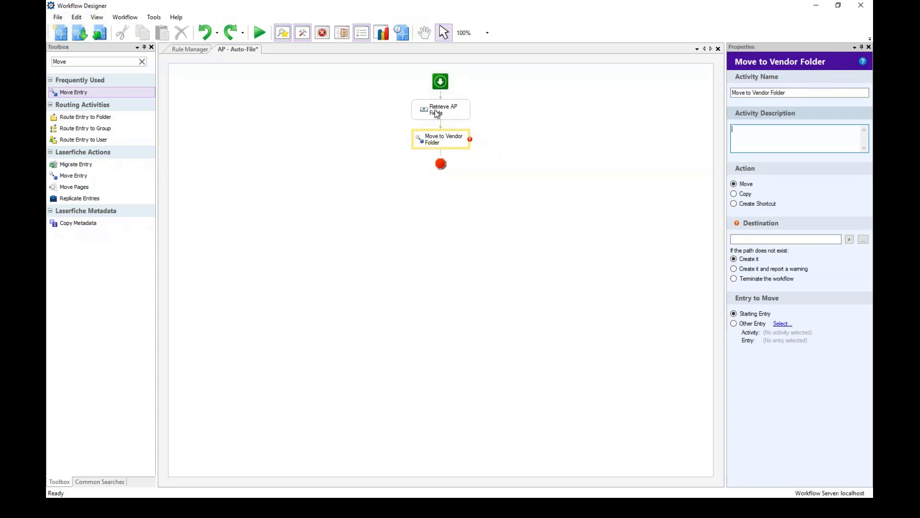
# Pick the repository's \Vendor folder as the Move to Vendor Folder destination.
pyautogui.click(864, 239)
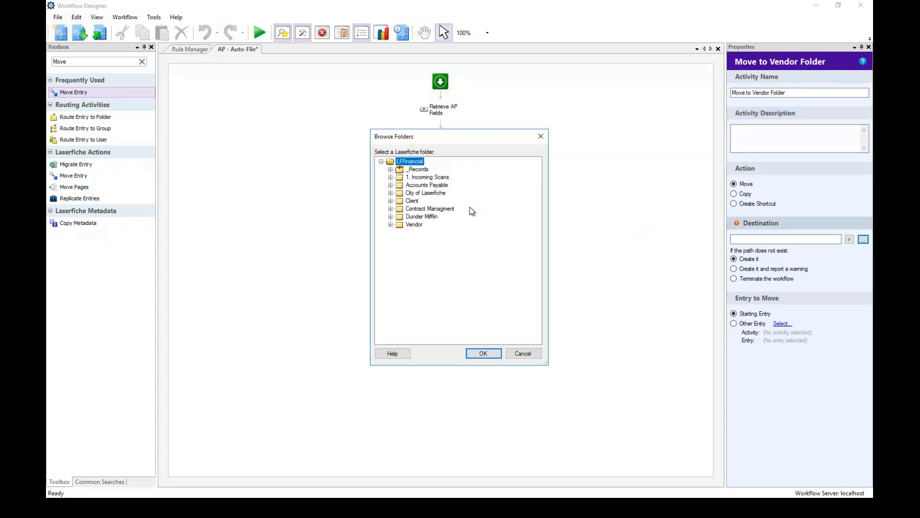
pyautogui.click(391, 225)
pyautogui.click(415, 201)
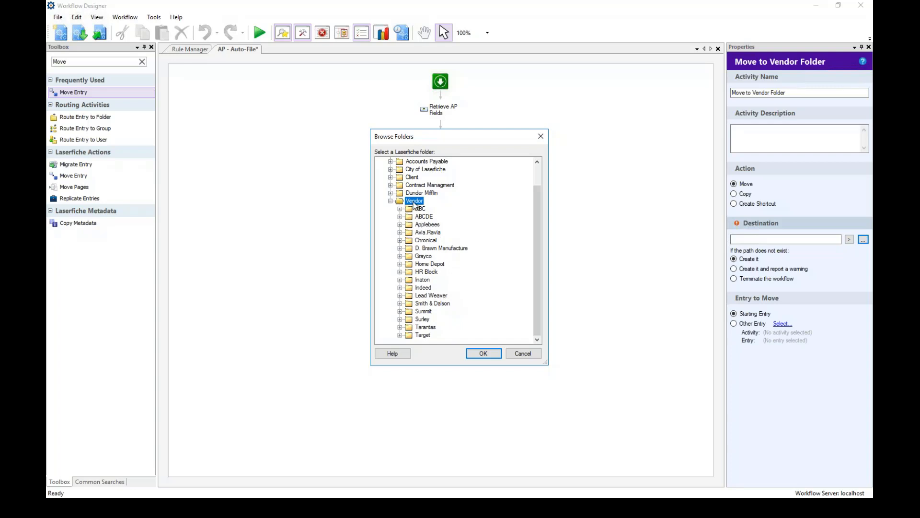
pyautogui.click(484, 354)
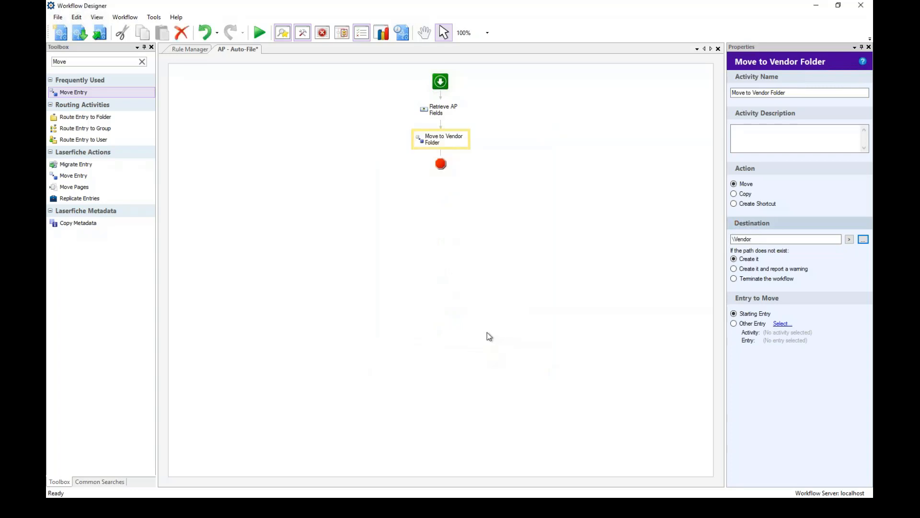
# Open the destination's token editor and add backslashes so the path reads \Vendor\.
pyautogui.click(849, 240)
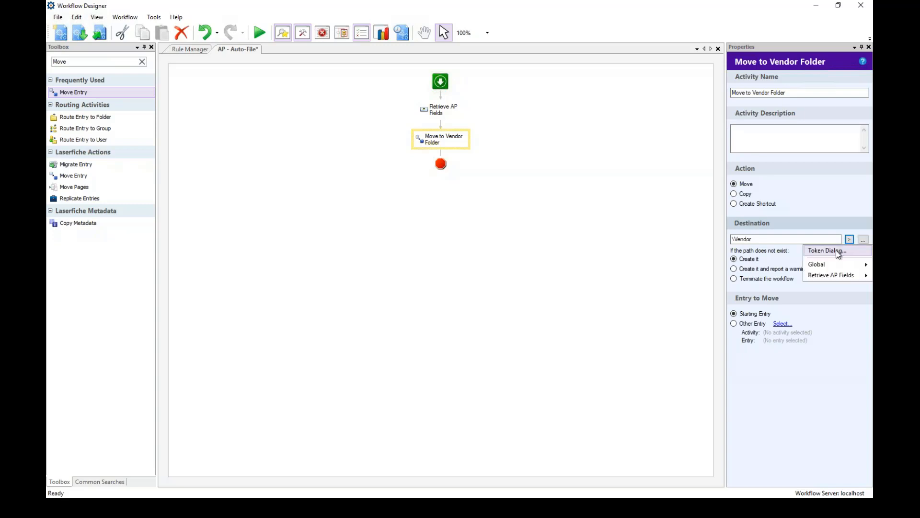
pyautogui.click(837, 251)
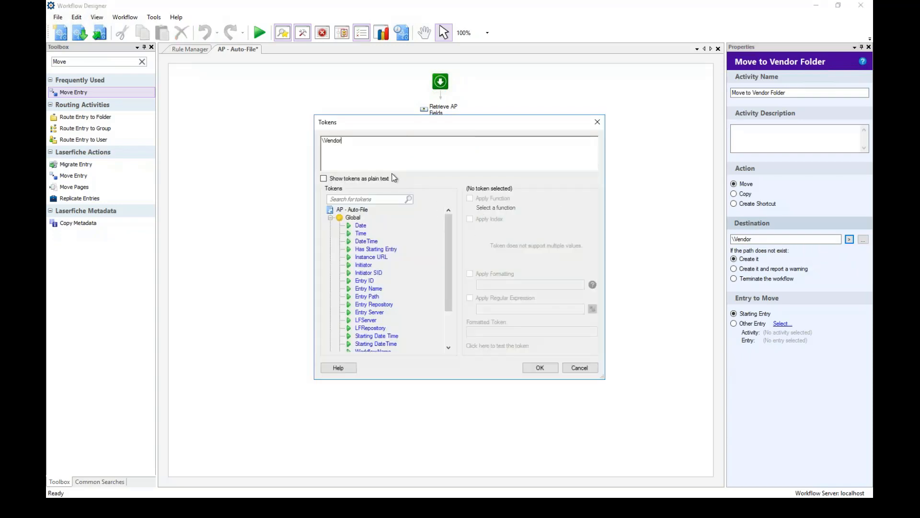
pyautogui.click(320, 144)
pyautogui.write('\\')
pyautogui.press('BackSpace')
pyautogui.write('\\')
pyautogui.write('\\')
# Insert the Retrieve AP Fields Vendor Name token after \Vendor\ and append \Invoices.
pyautogui.click(331, 219)
pyautogui.click(330, 218)
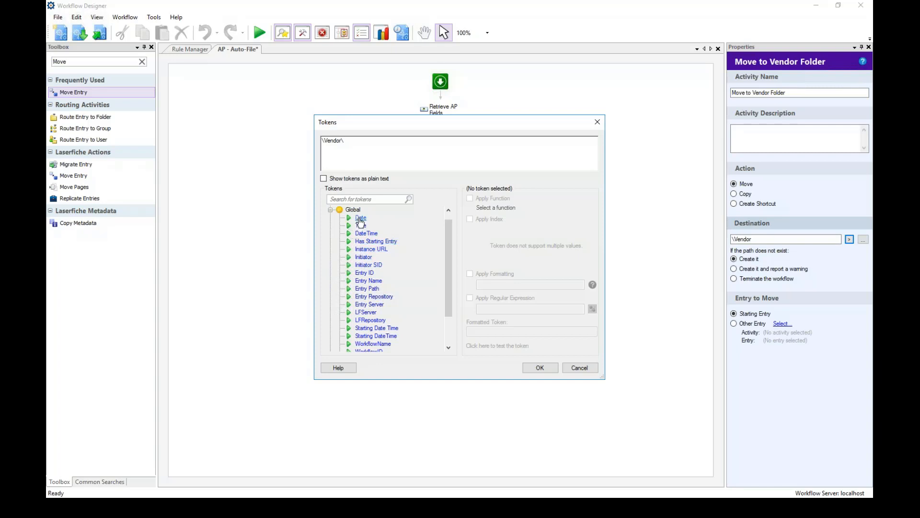
pyautogui.click(331, 210)
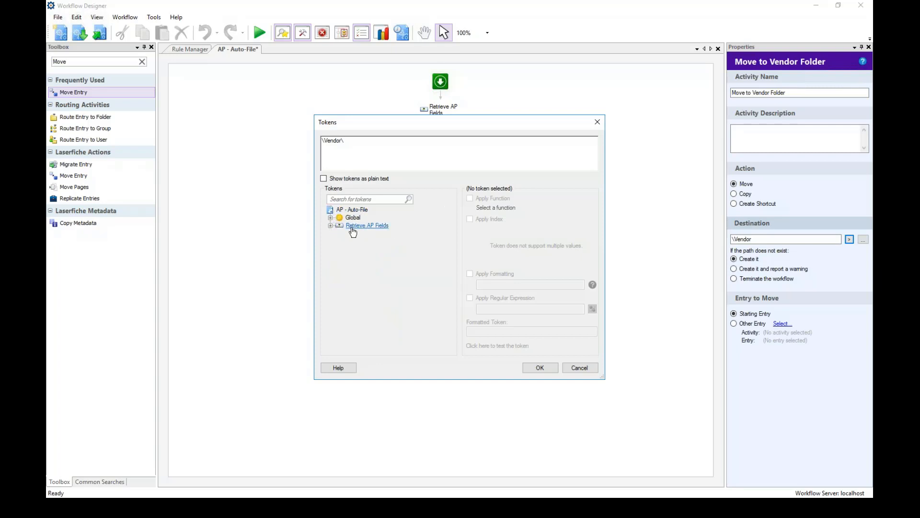
pyautogui.click(330, 226)
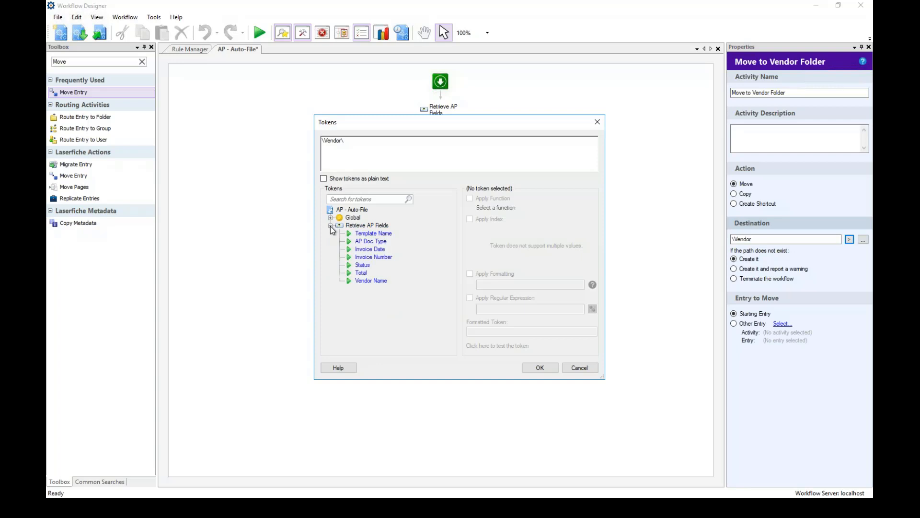
pyautogui.doubleClick(371, 283)
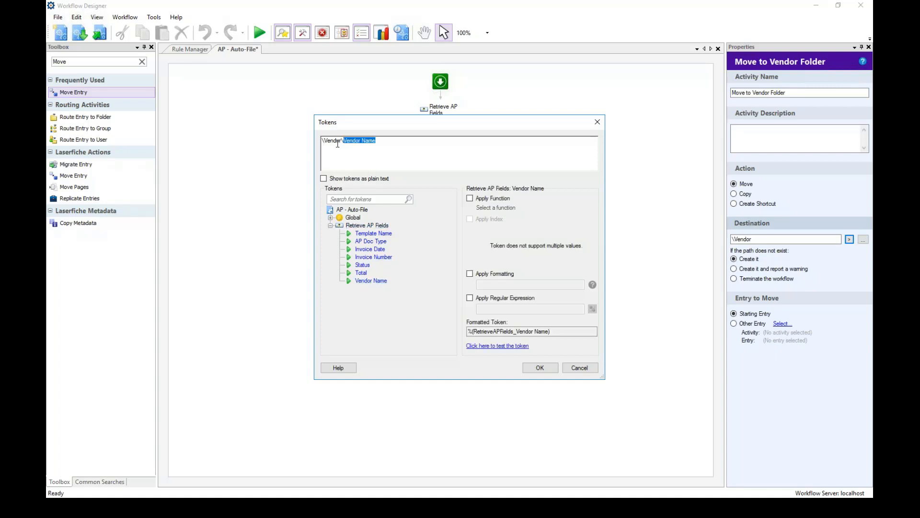
pyautogui.click(384, 143)
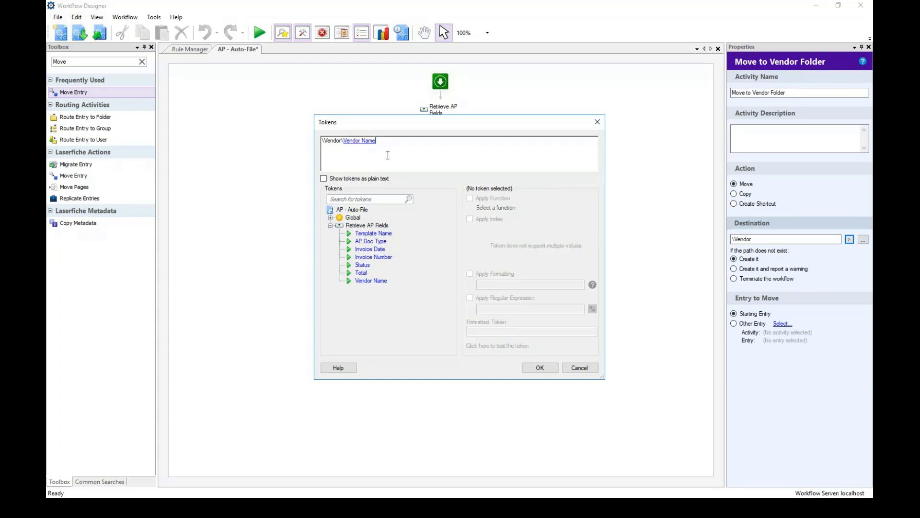
pyautogui.write('\\Invoices')
# Apply the \Vendor\<Vendor Name>\Invoices token path as the destination.
pyautogui.click(541, 368)
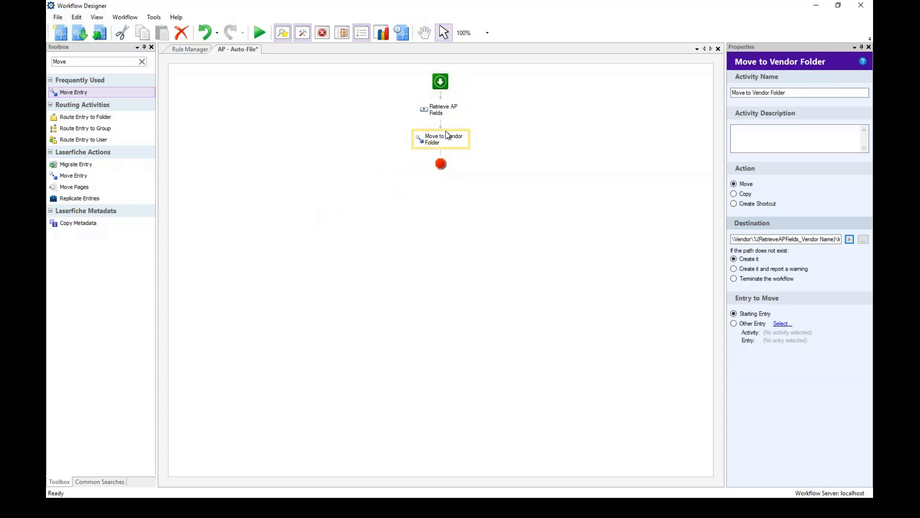
pyautogui.click(75, 72)
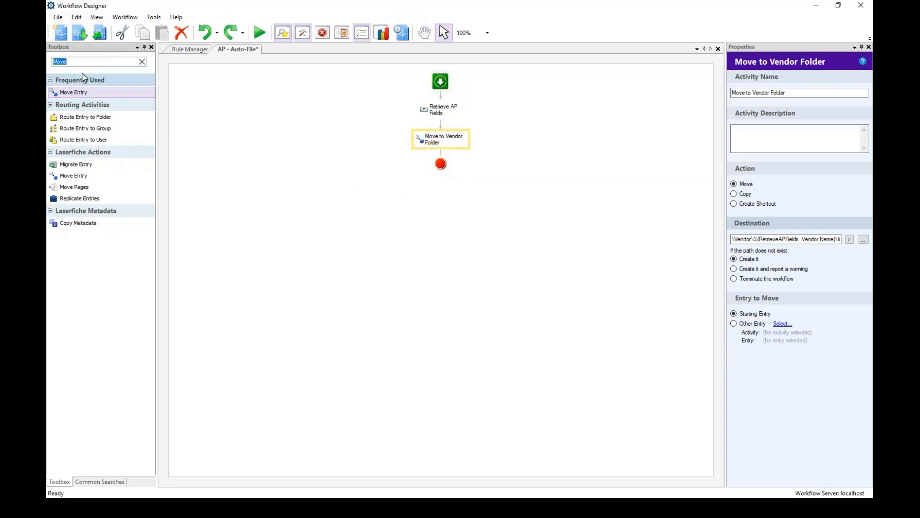
# Search the Toolbox for 'Rename' and drag Rename Entry below Move to Vendor Folder.
pyautogui.press('BackSpace')
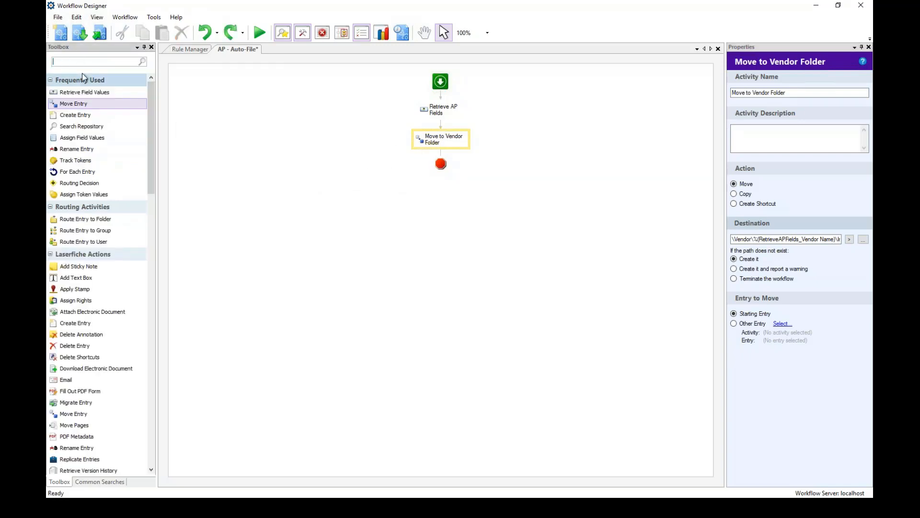
pyautogui.write('R')
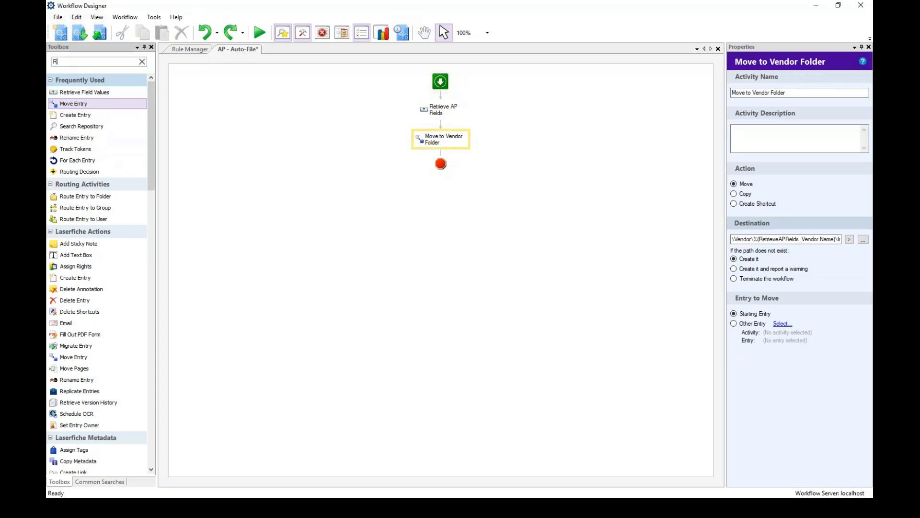
pyautogui.write('name')
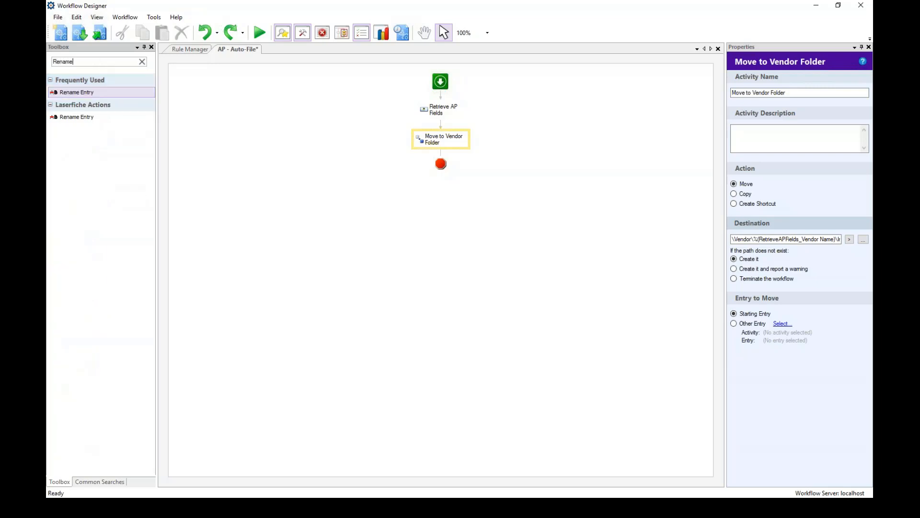
pyautogui.moveTo(77, 91); pyautogui.dragTo(433, 163)
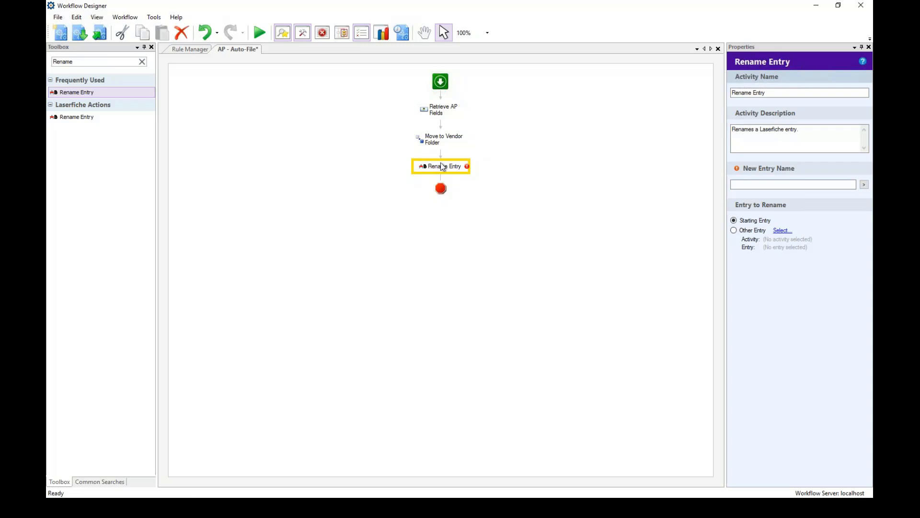
# Rename the Rename Entry activity to 'Rename Doc Type - Invoice Number' and clear its description.
pyautogui.click(767, 92)
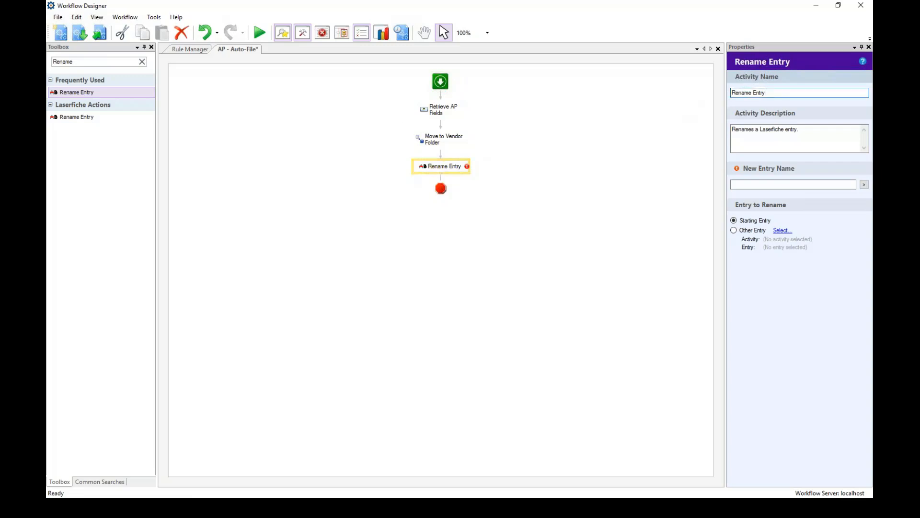
pyautogui.press('BackSpace')
pyautogui.press('BackSpace')
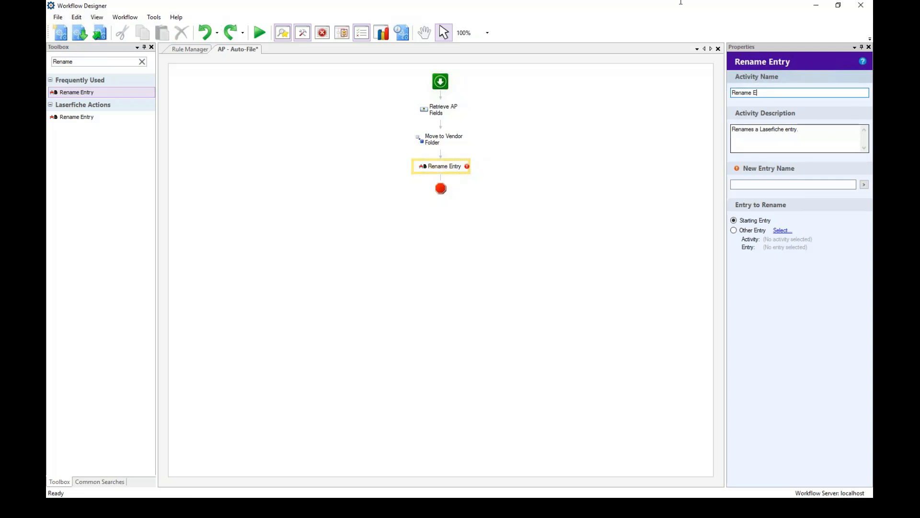
pyautogui.press('BackSpace')
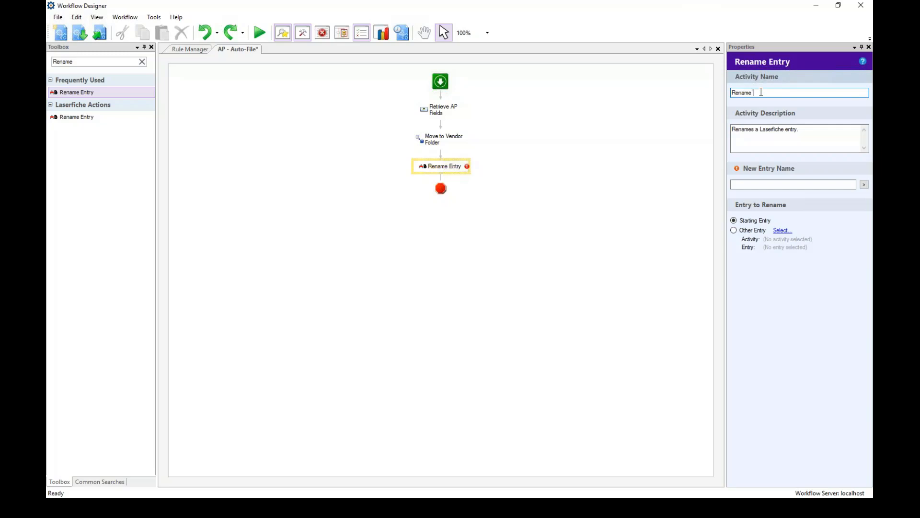
pyautogui.write('Doc Type - Invoice Number')
pyautogui.click(801, 133)
pyautogui.press('BackSpace')
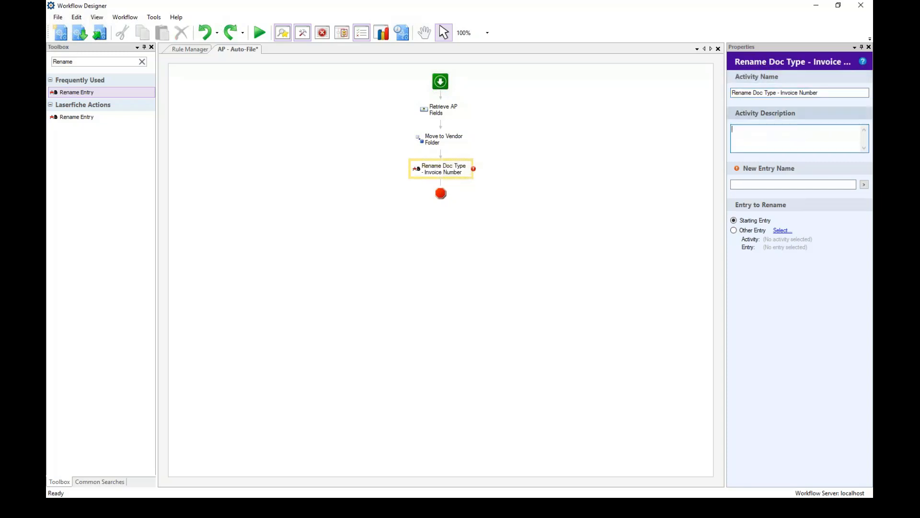
pyautogui.click(864, 185)
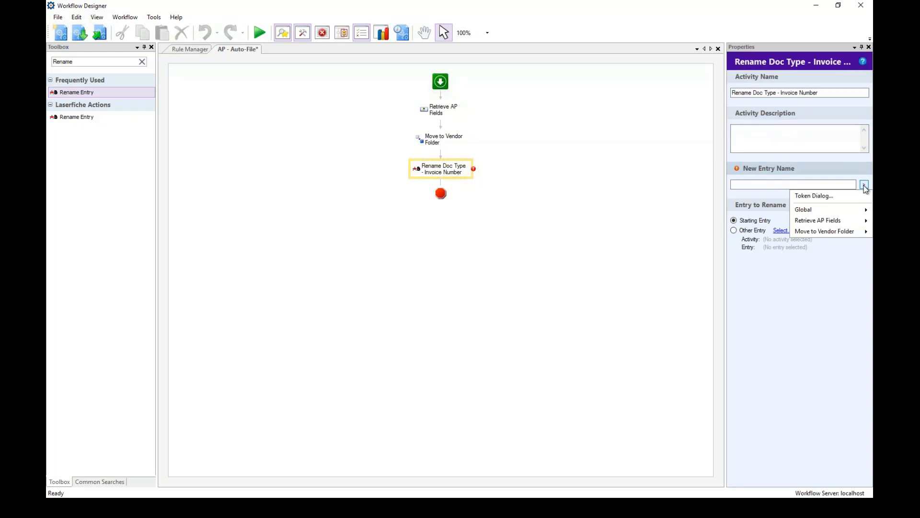
# Build the new entry name from the AP Doc Type token, ' - ', and the Invoice Number token.
pyautogui.click(818, 197)
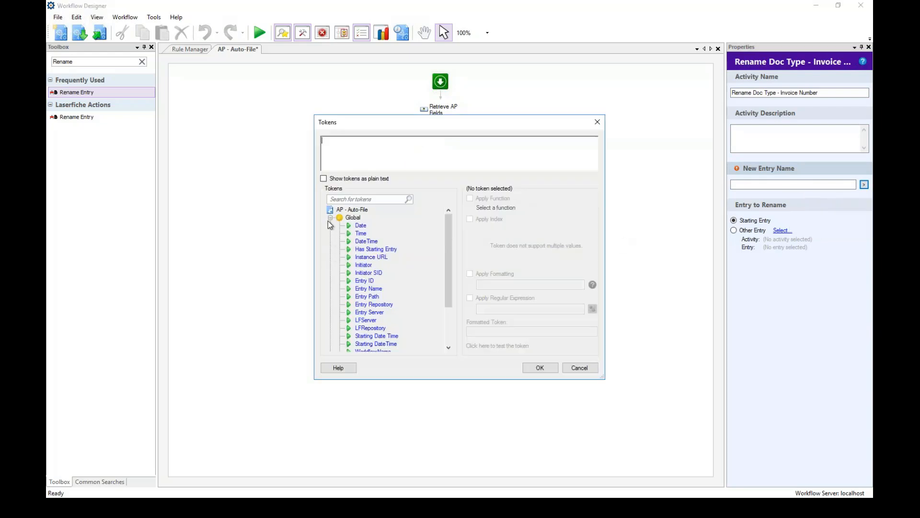
pyautogui.click(330, 217)
pyautogui.click(330, 225)
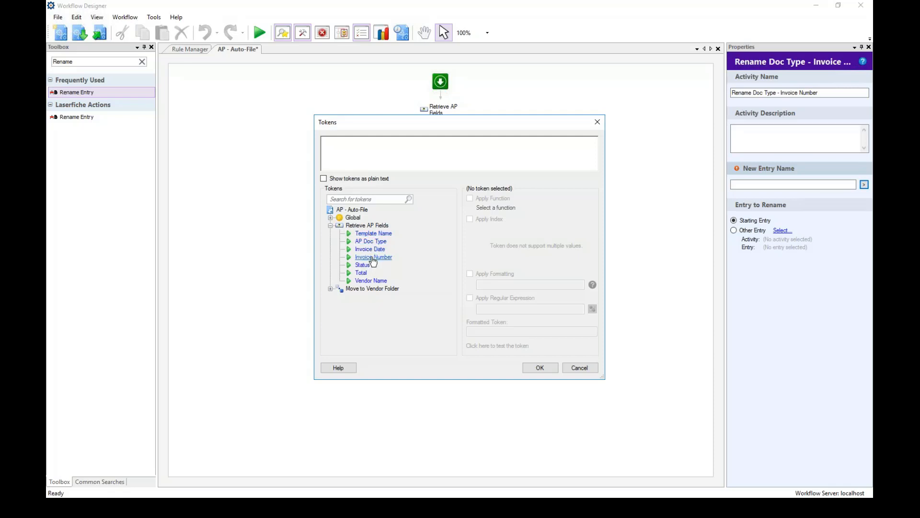
pyautogui.click(370, 242)
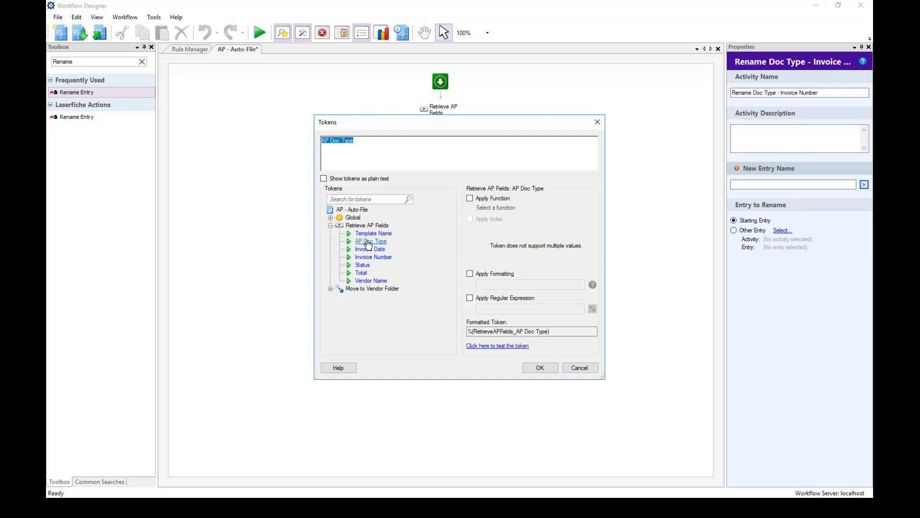
pyautogui.click(355, 141)
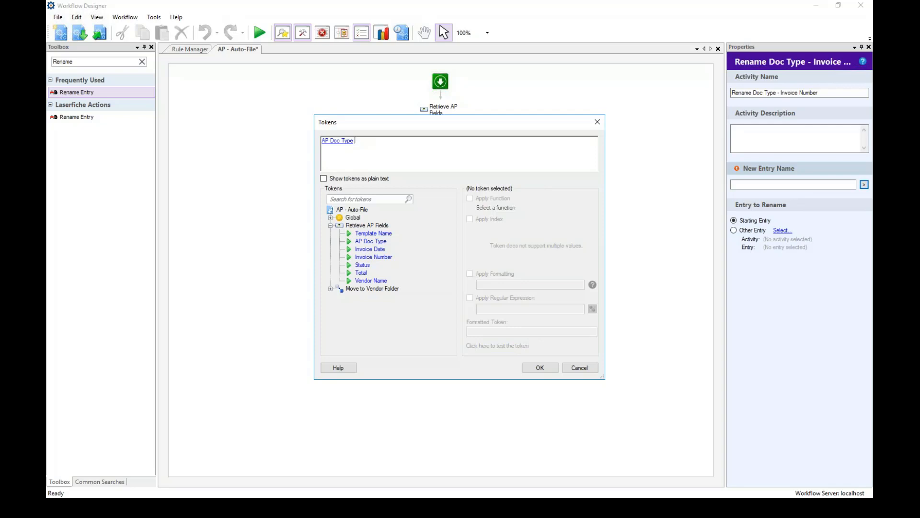
pyautogui.write('-')
pyautogui.doubleClick(374, 258)
pyautogui.click(417, 149)
pyautogui.click(540, 367)
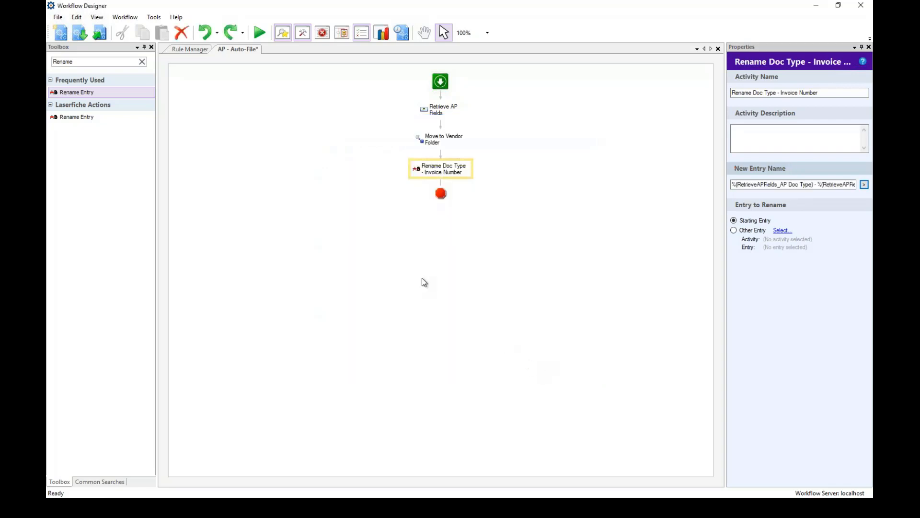
# Search the Toolbox for 'Track' and place a Track Tokens activity below the rename step.
pyautogui.click(376, 227)
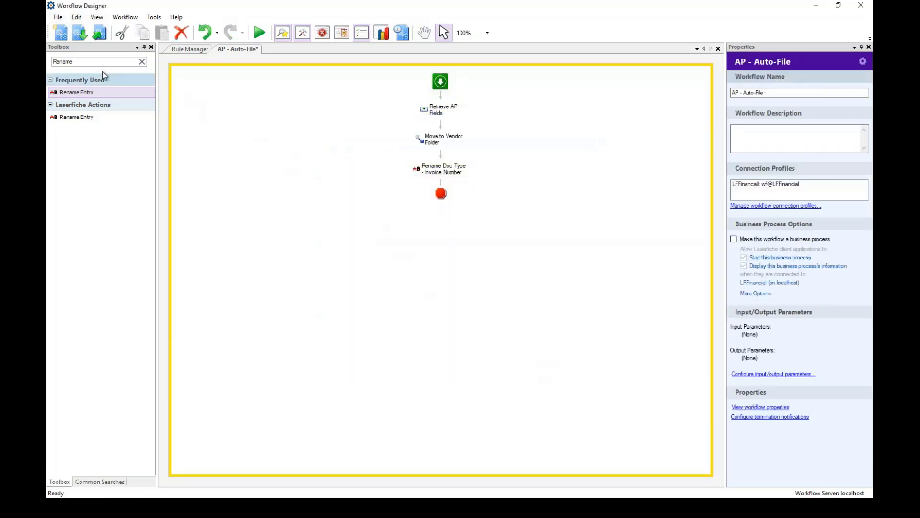
pyautogui.moveTo(89, 62); pyautogui.dragTo(49, 60)
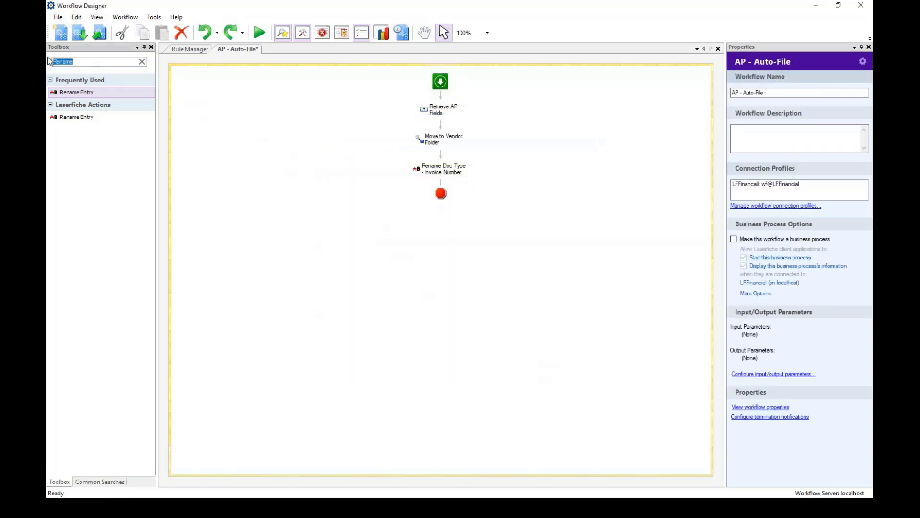
pyautogui.write('Track')
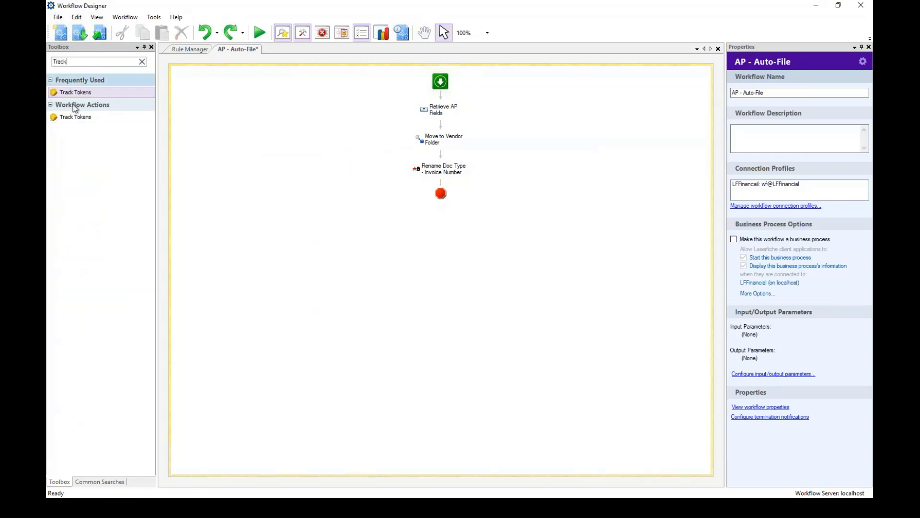
pyautogui.moveTo(74, 94); pyautogui.dragTo(438, 189)
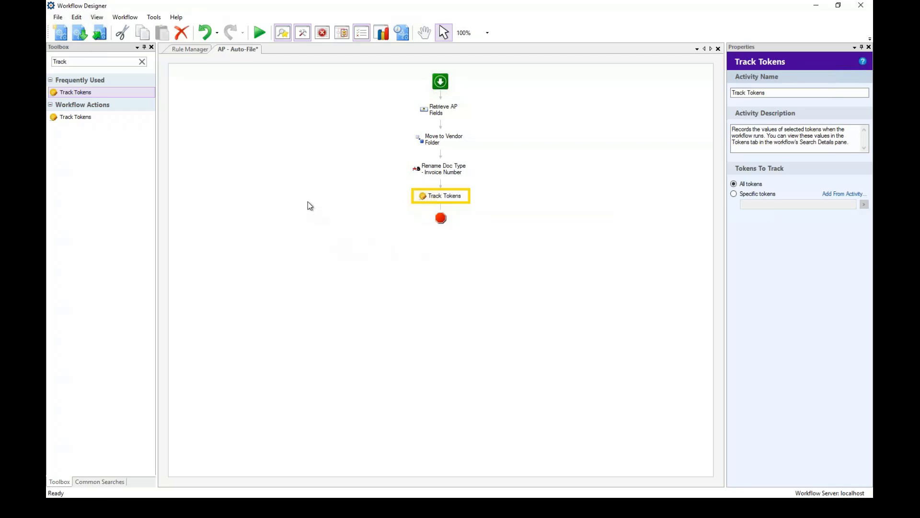
pyautogui.click(286, 121)
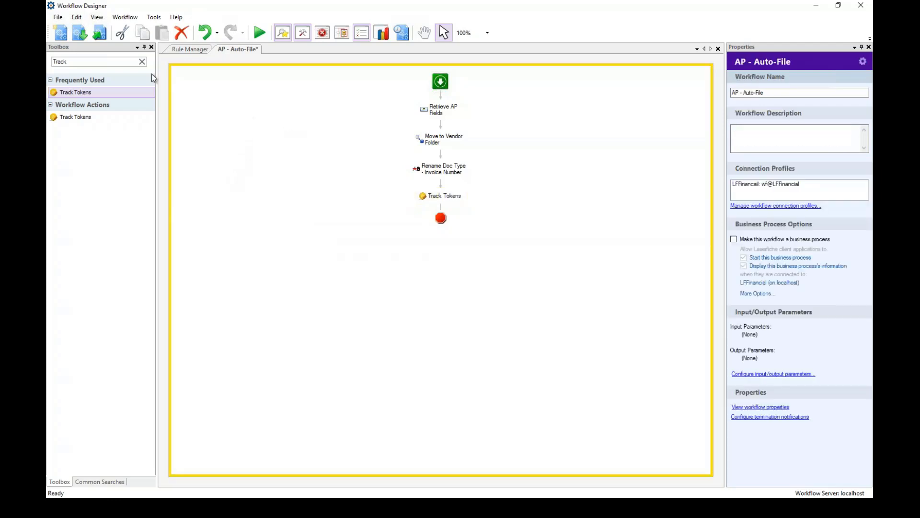
# Publish the AP - Auto-File workflow from the toolbar and wait for it to finish.
pyautogui.click(101, 34)
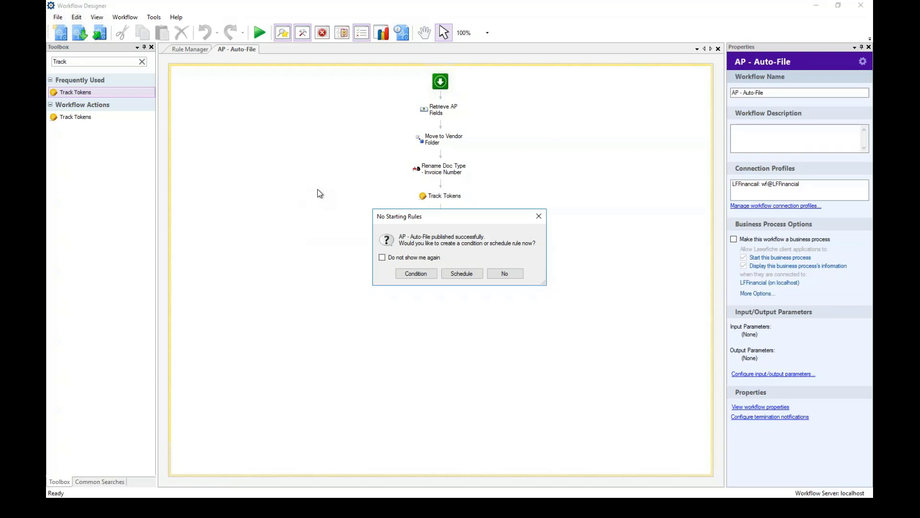
# Create a Condition starting rule named 'Create - AP - Auto-File' and advance to its conditions.
pyautogui.click(411, 275)
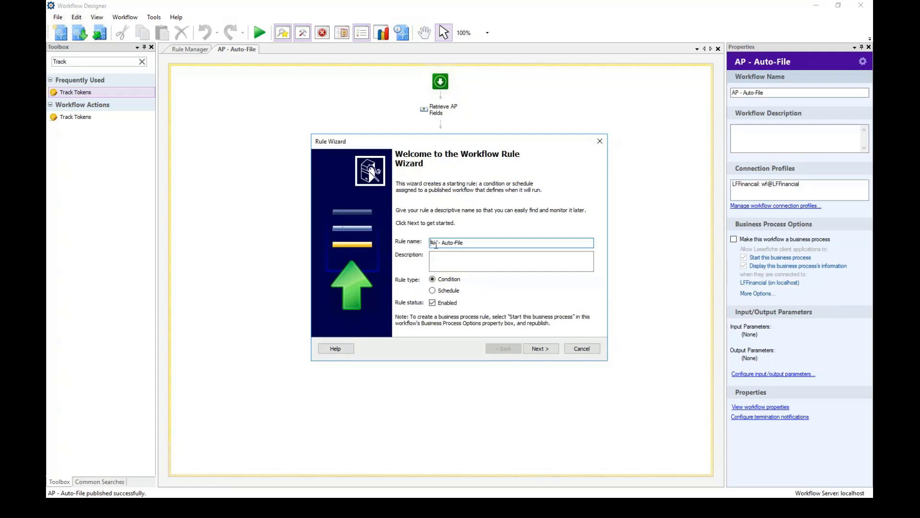
pyautogui.write('Create -')
pyautogui.click(541, 353)
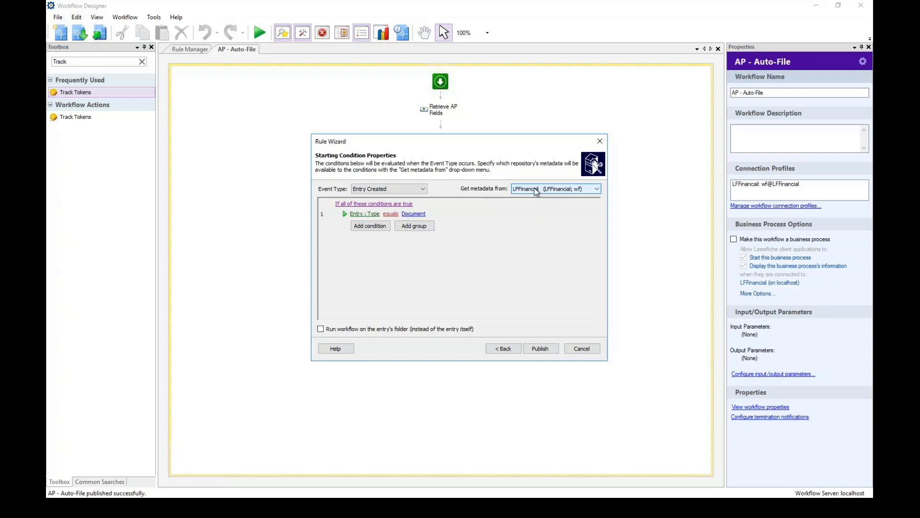
# Keep the financial repository as metadata source and add a condition requiring Template Name equals Accounts Payable.
pyautogui.click(595, 191)
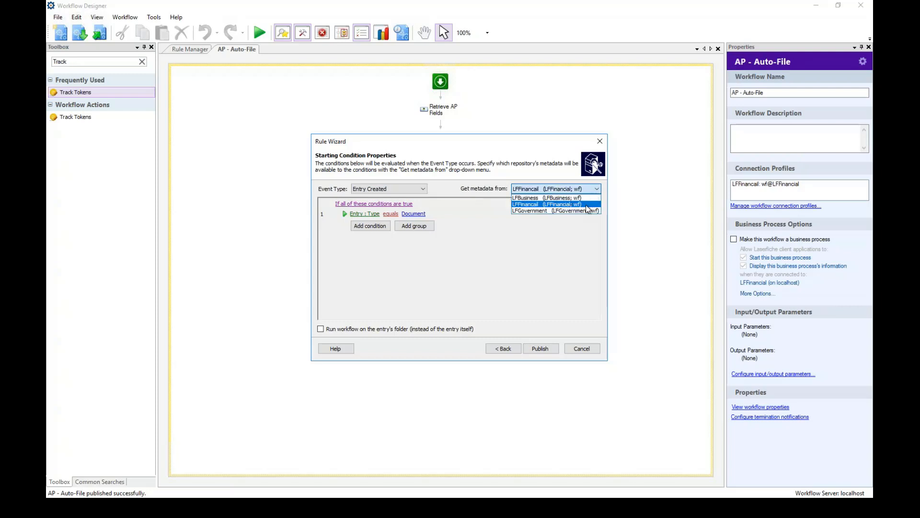
pyautogui.click(581, 206)
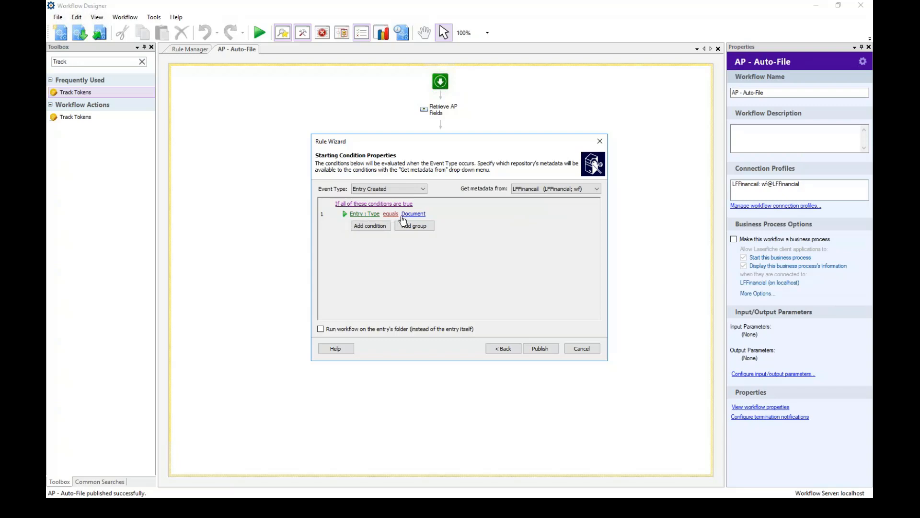
pyautogui.click(372, 225)
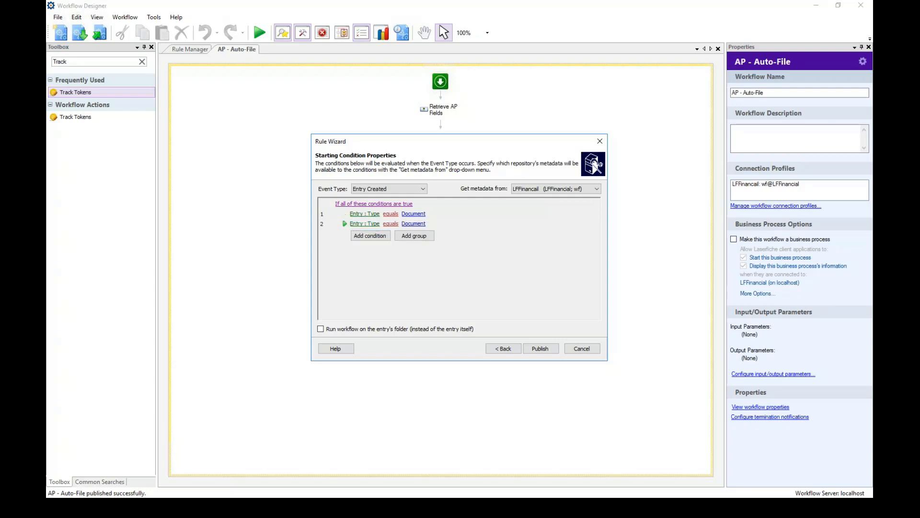
pyautogui.click(355, 225)
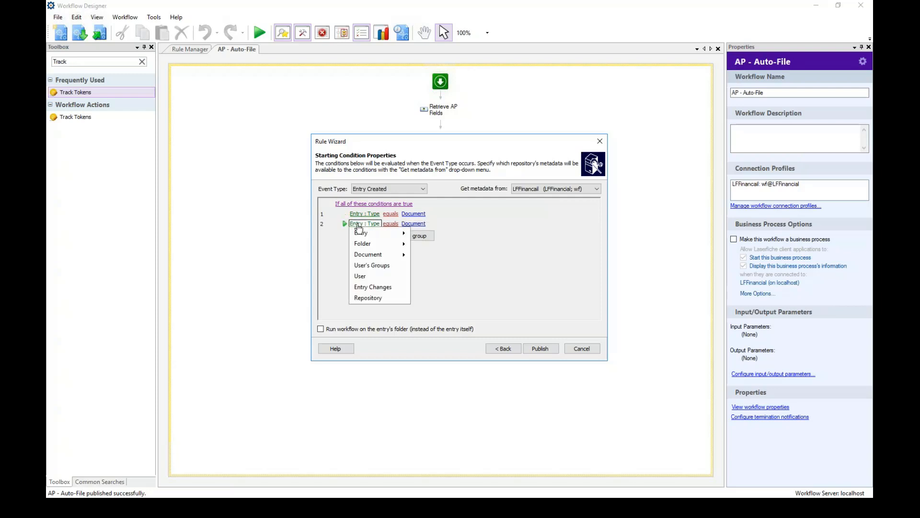
pyautogui.moveTo(403, 233)
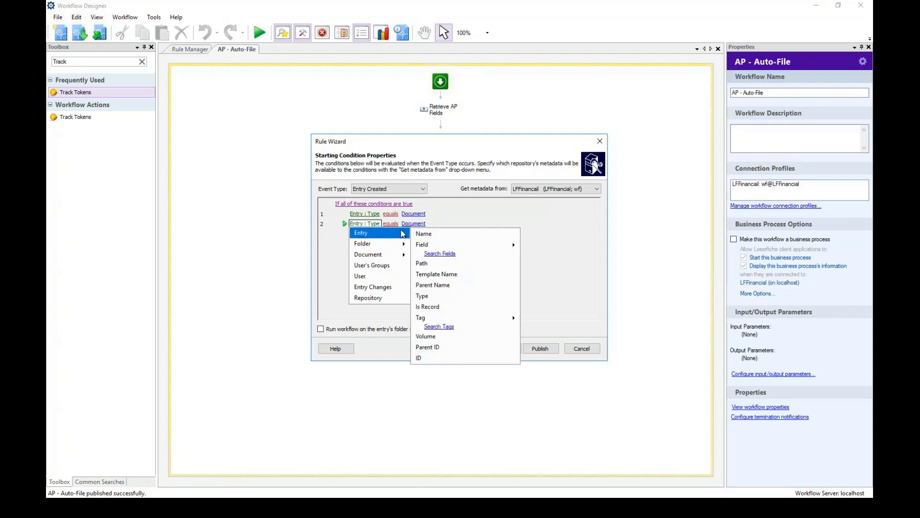
pyautogui.click(439, 275)
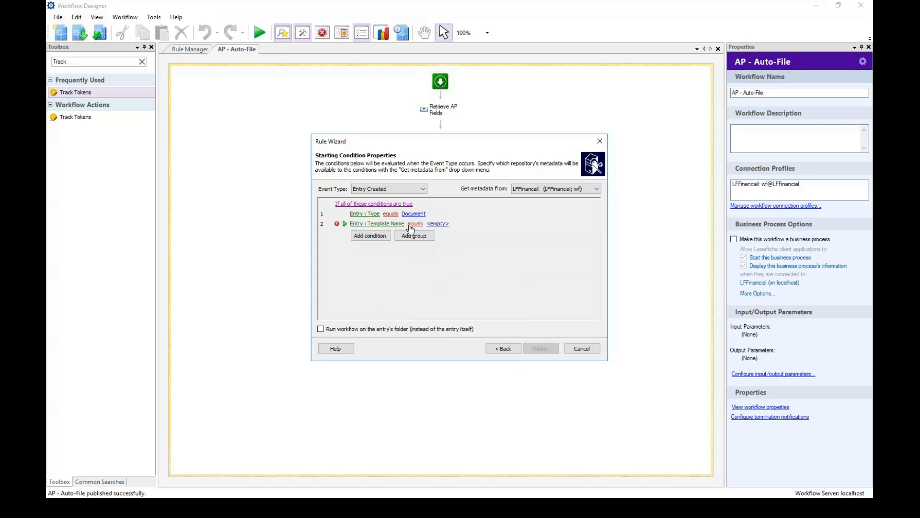
pyautogui.click(438, 224)
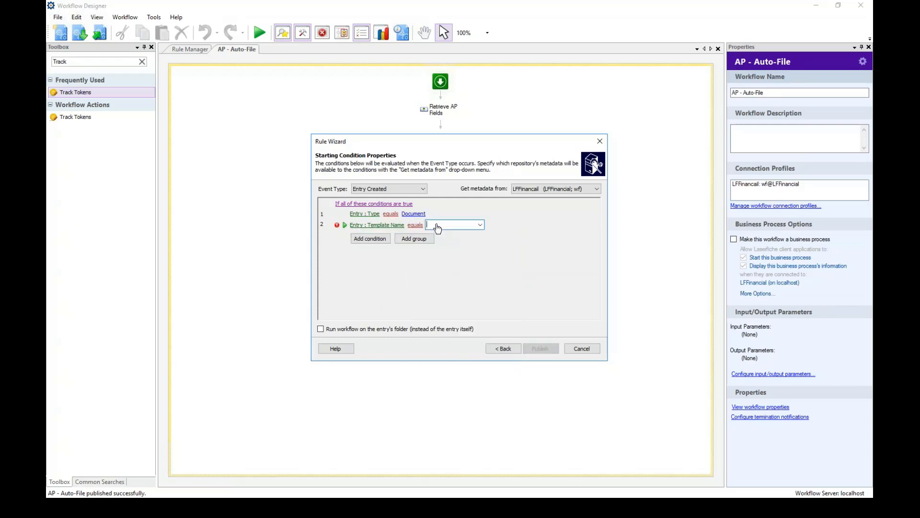
pyautogui.click(480, 225)
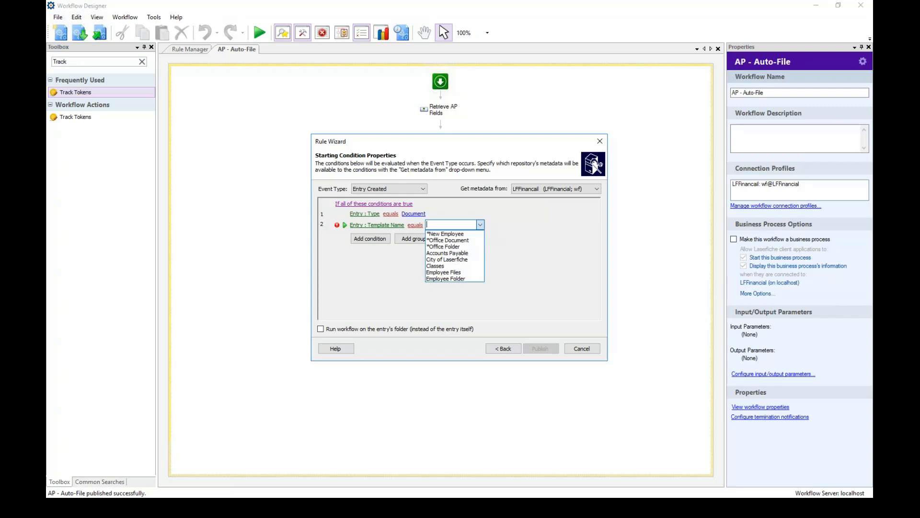
pyautogui.click(456, 253)
pyautogui.click(396, 268)
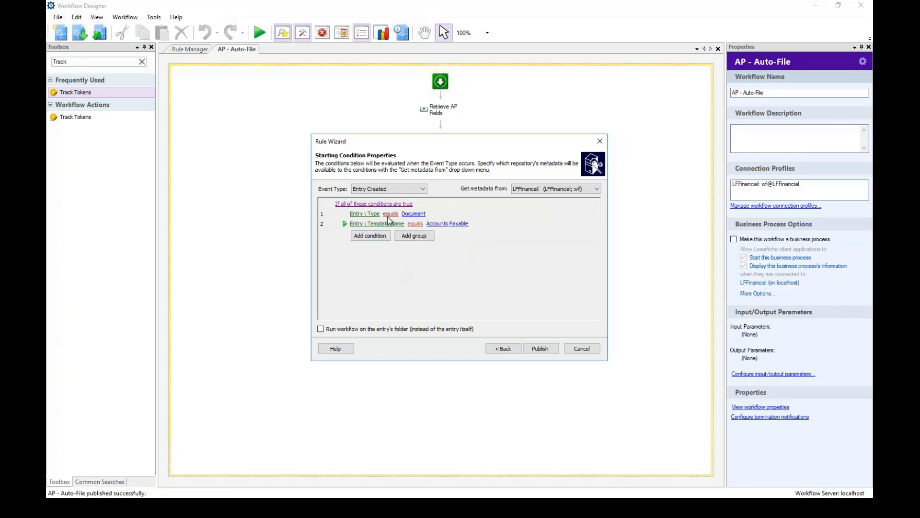
# Add a third condition requiring Entry Path equals the 1. Incoming Scans folder.
pyautogui.click(375, 239)
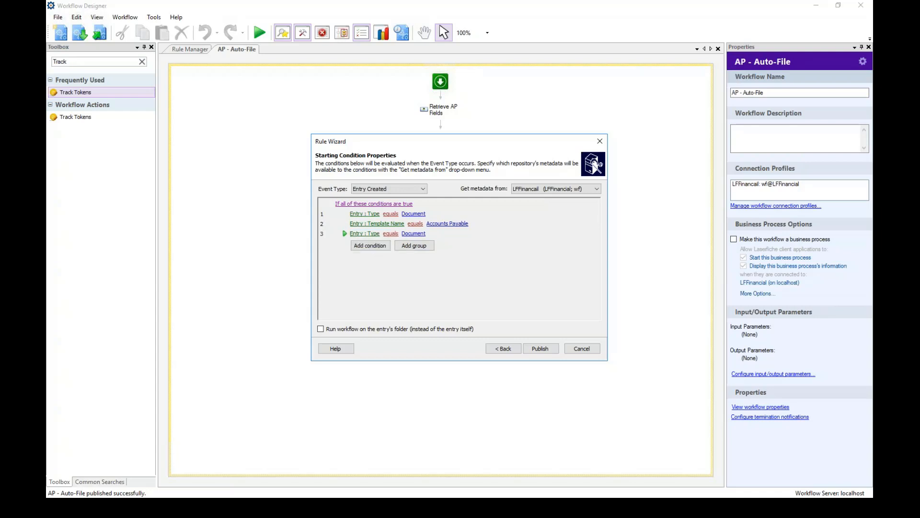
pyautogui.click(372, 234)
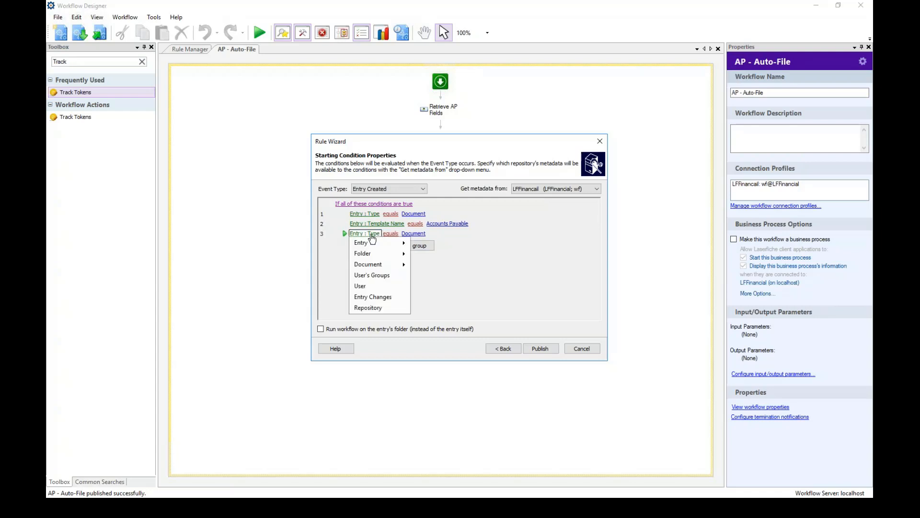
pyautogui.moveTo(406, 247)
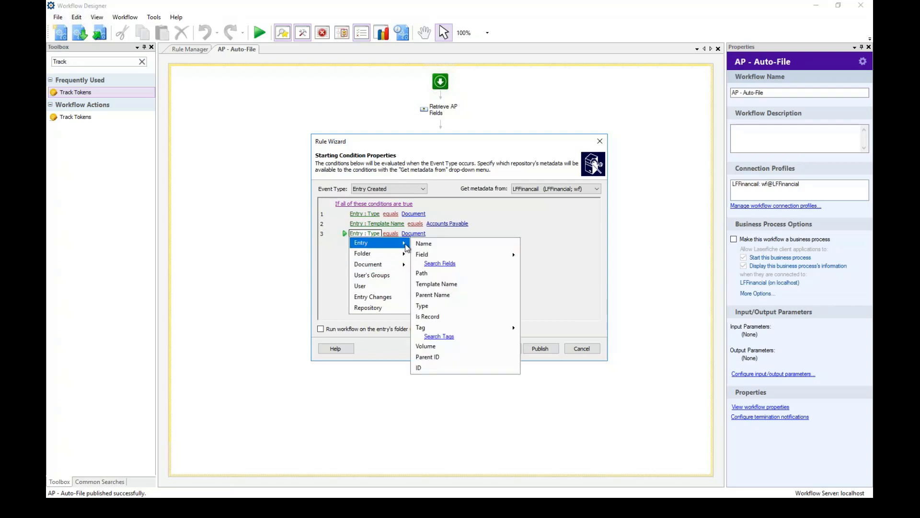
pyautogui.click(425, 273)
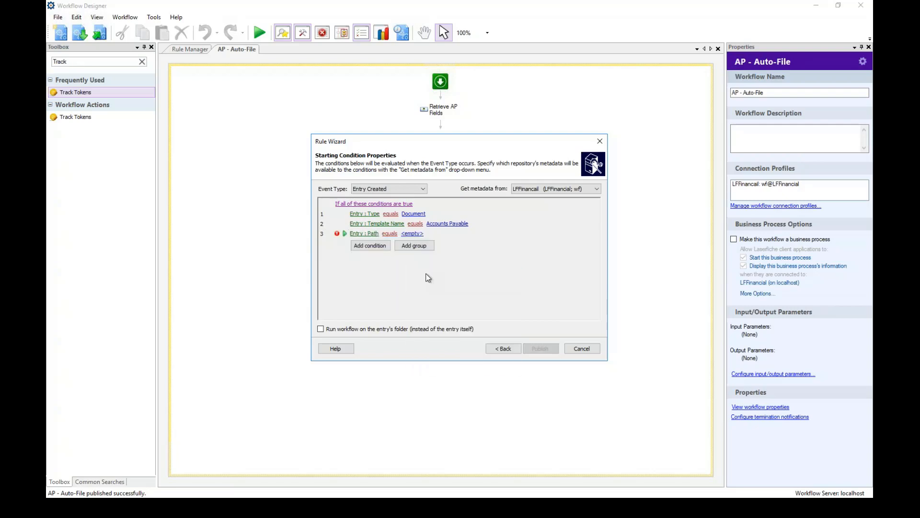
pyautogui.click(390, 234)
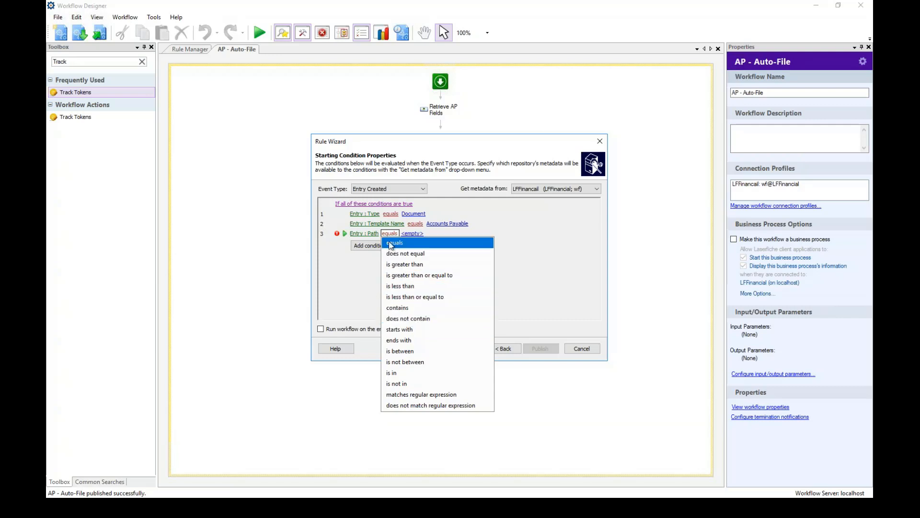
pyautogui.click(412, 233)
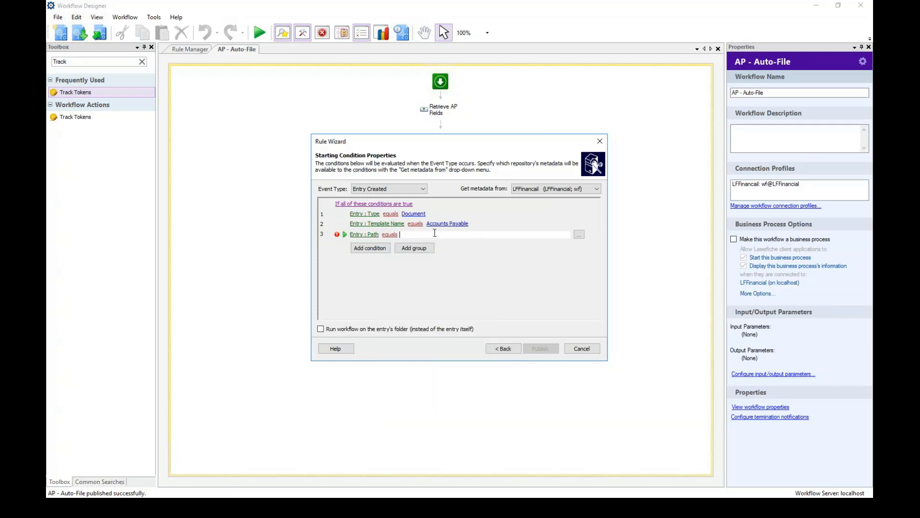
pyautogui.click(579, 234)
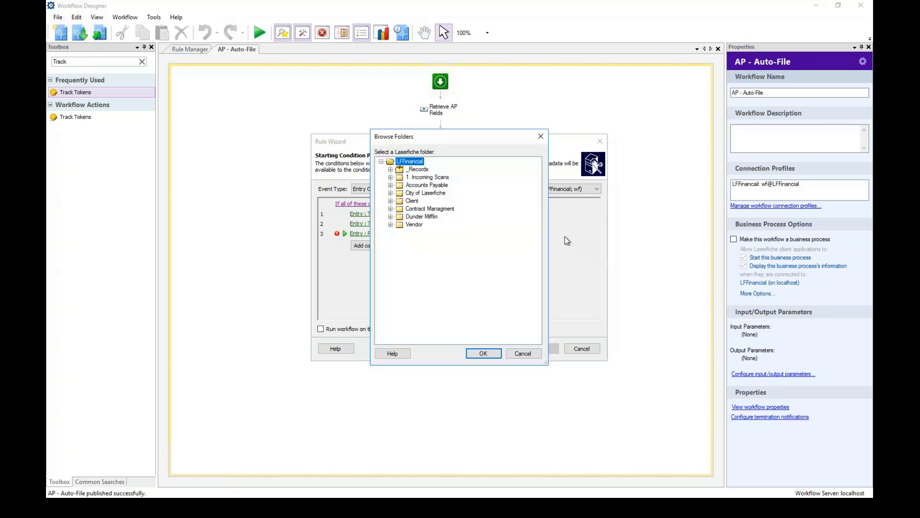
pyautogui.click(430, 178)
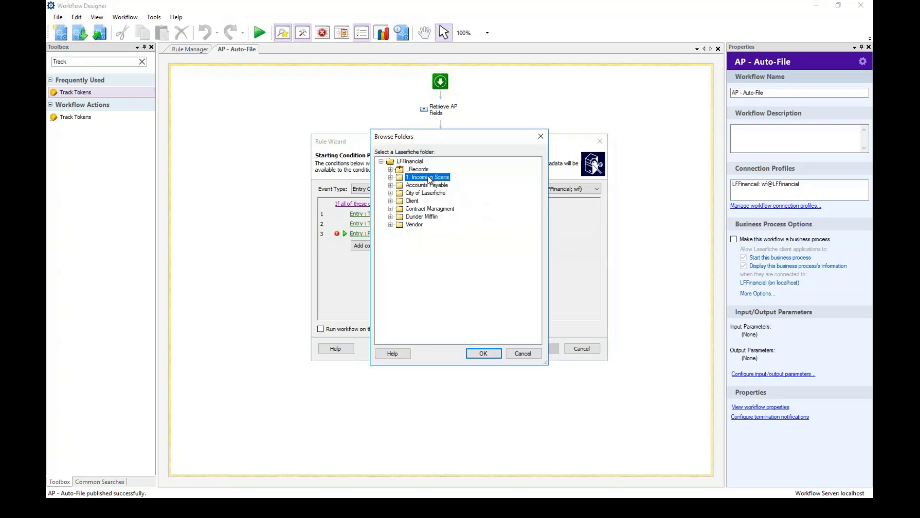
pyautogui.click(493, 351)
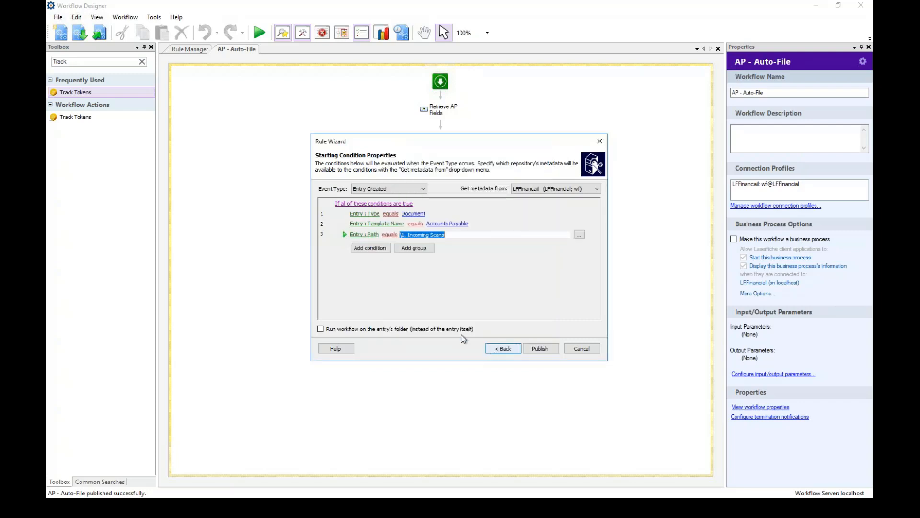
# Add a fourth condition that checks the User property.
pyautogui.click(371, 248)
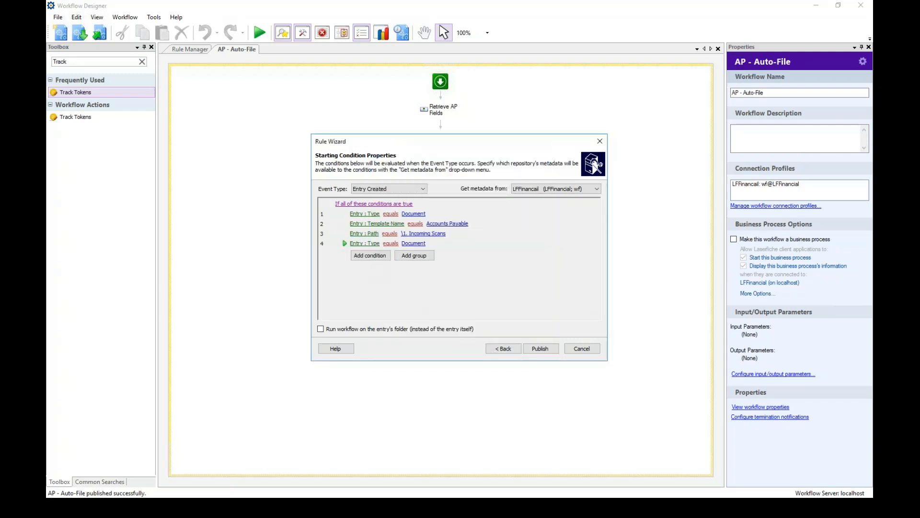
pyautogui.click(371, 245)
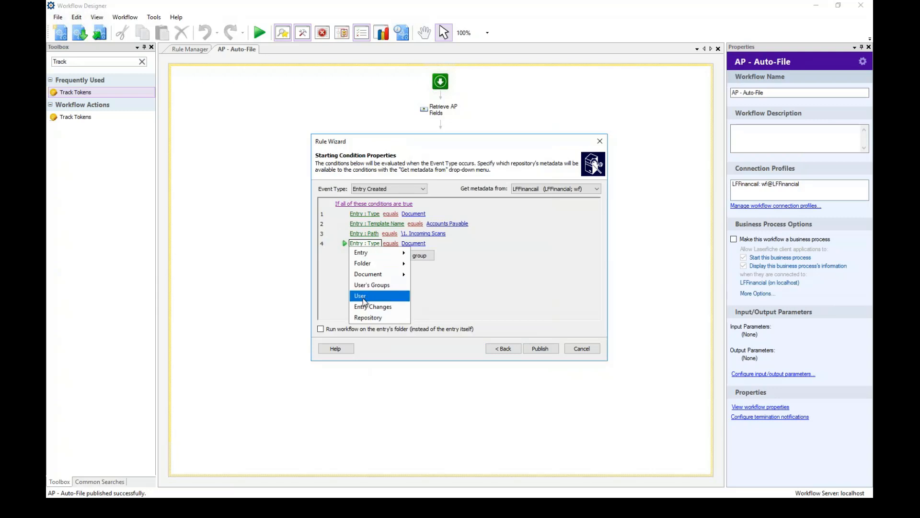
pyautogui.click(363, 296)
pyautogui.click(372, 244)
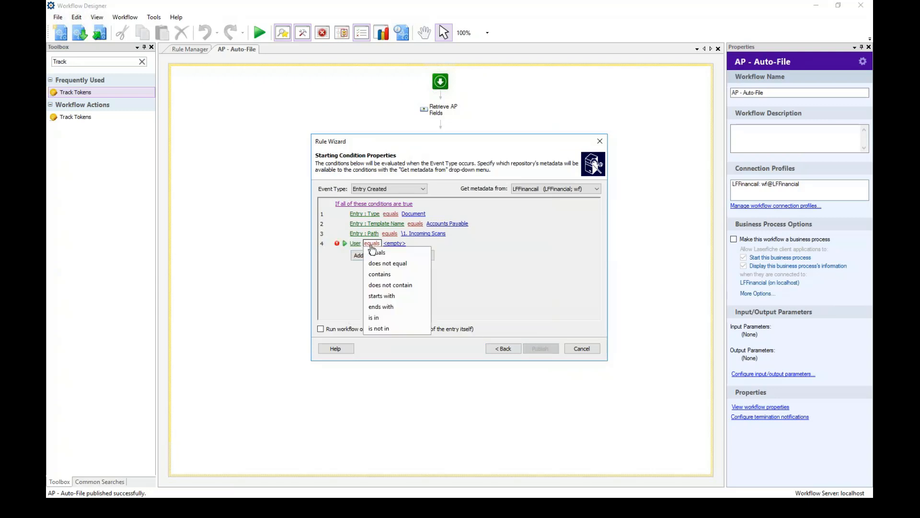
# Set condition 4 to User does not equal WF, keeping Entry Created as the event type.
pyautogui.click(380, 264)
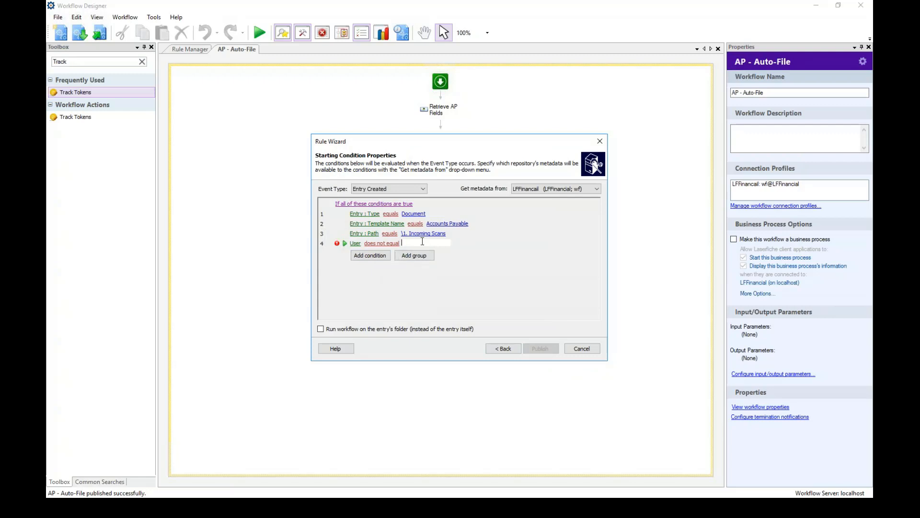
pyautogui.write('WF')
pyautogui.press('Return')
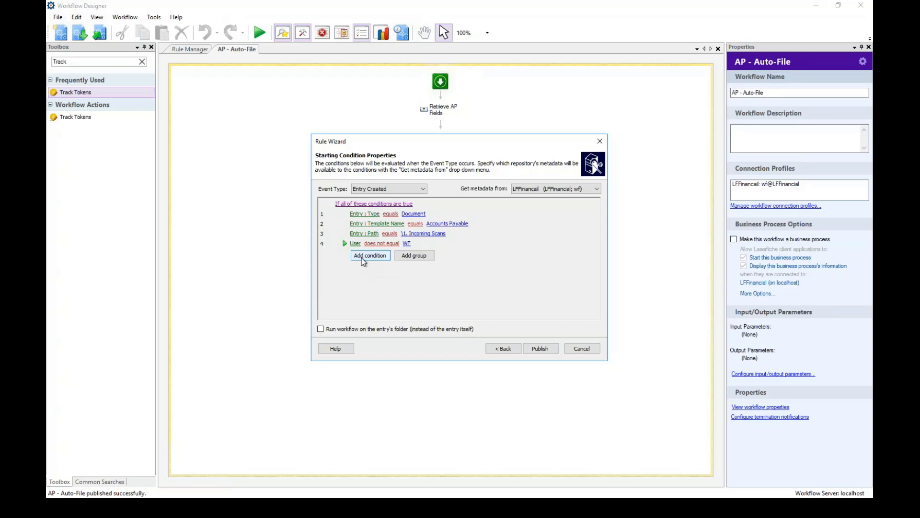
pyautogui.click(396, 190)
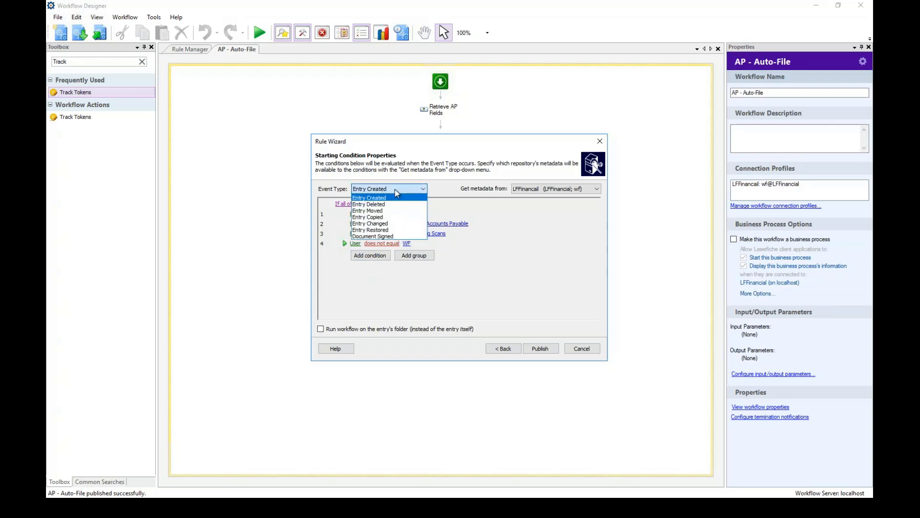
pyautogui.click(396, 190)
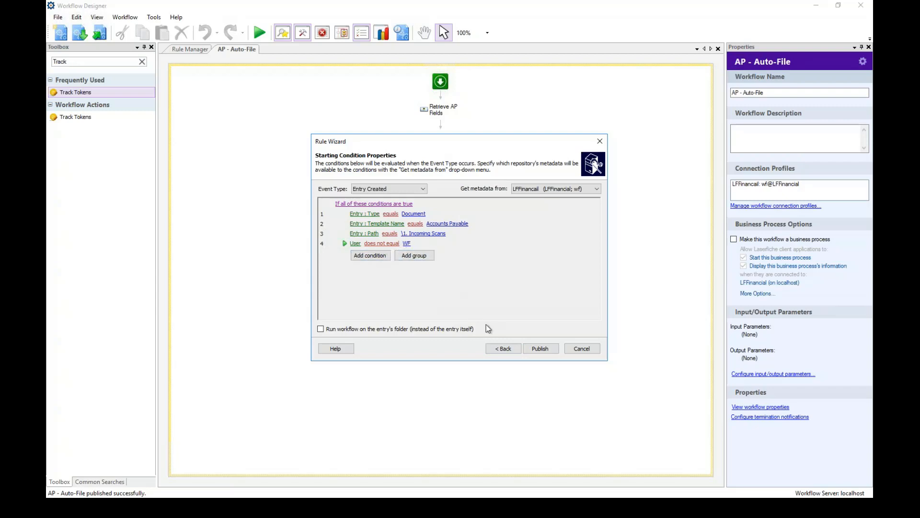
# Publish the starting rule, close the wizard, and review the Retrieve, Move, and Rename activity settings.
pyautogui.click(541, 349)
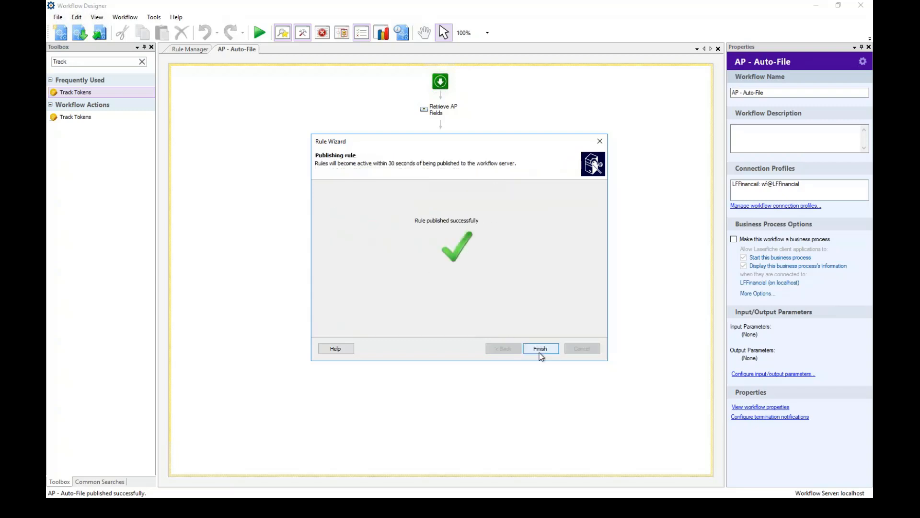
pyautogui.click(540, 349)
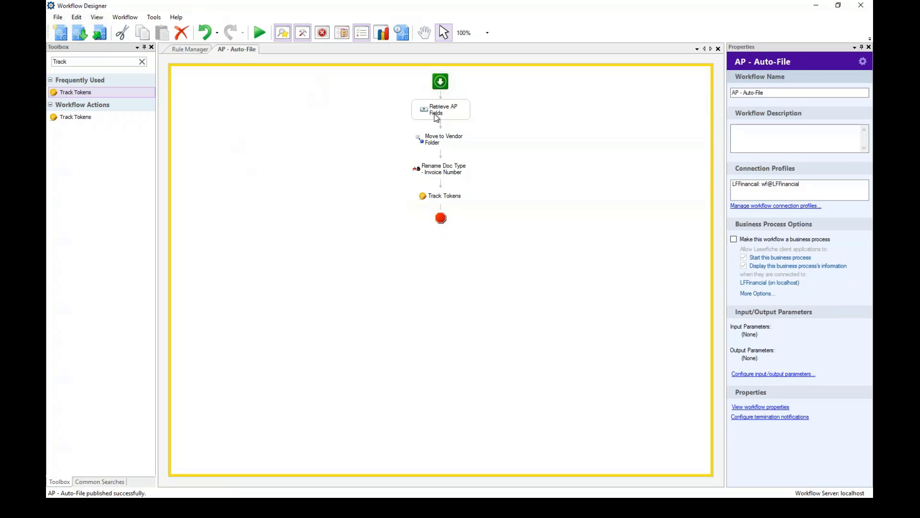
pyautogui.click(437, 115)
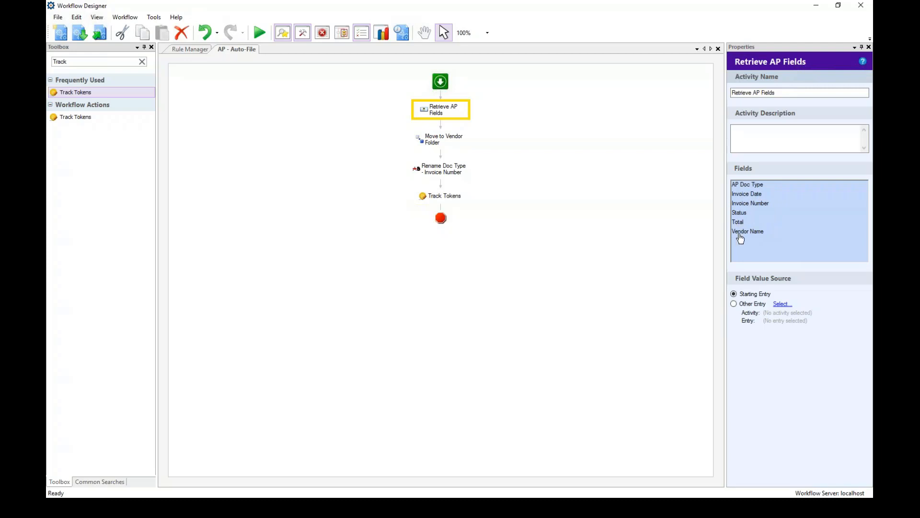
pyautogui.click(443, 144)
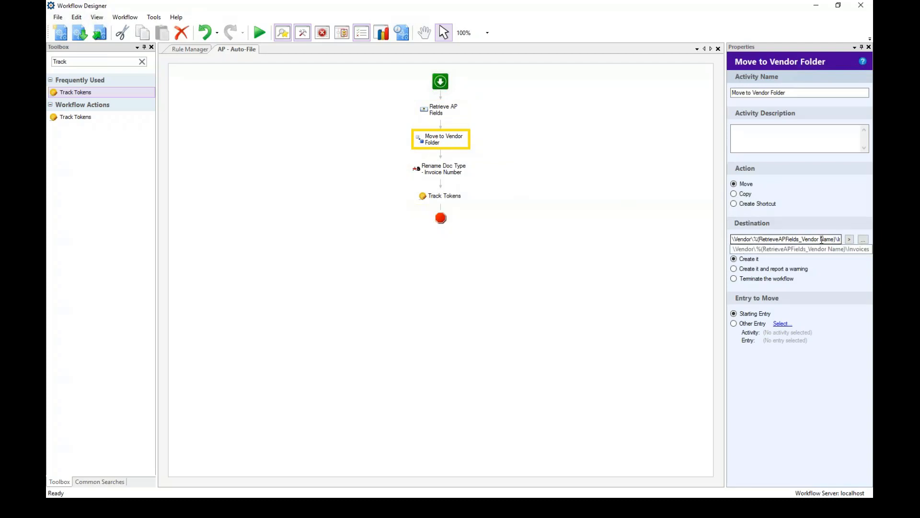
pyautogui.click(448, 173)
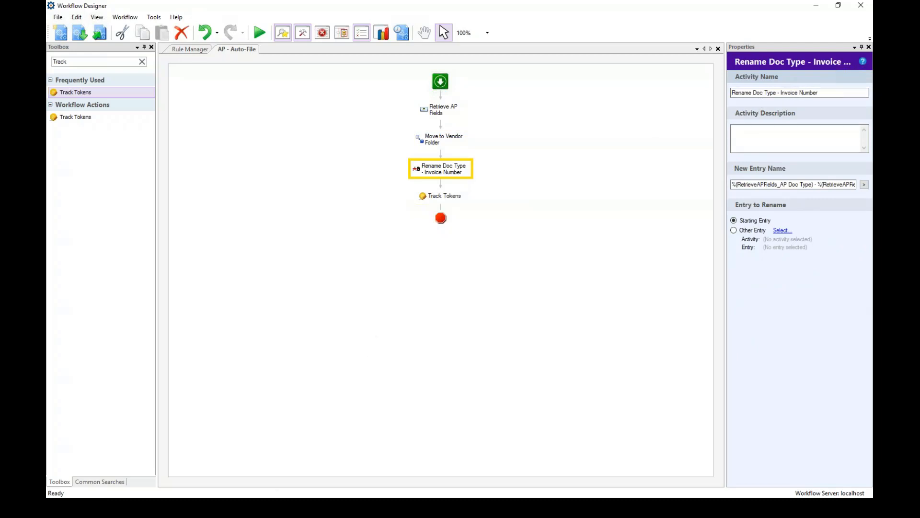
# In Laserfiche Client, open 1. Incoming Scans and drag Invoice1.bmp into it.
pyautogui.hotkey('alt', 'Tab')
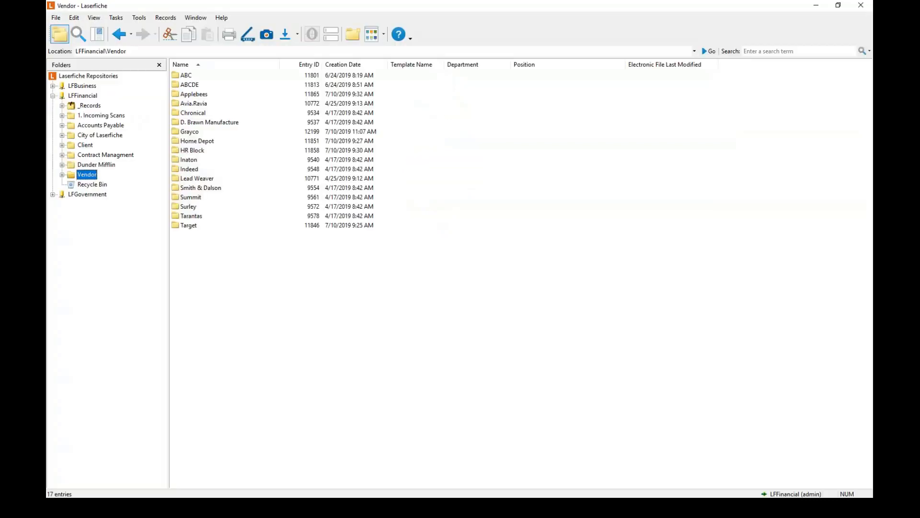
pyautogui.click(94, 116)
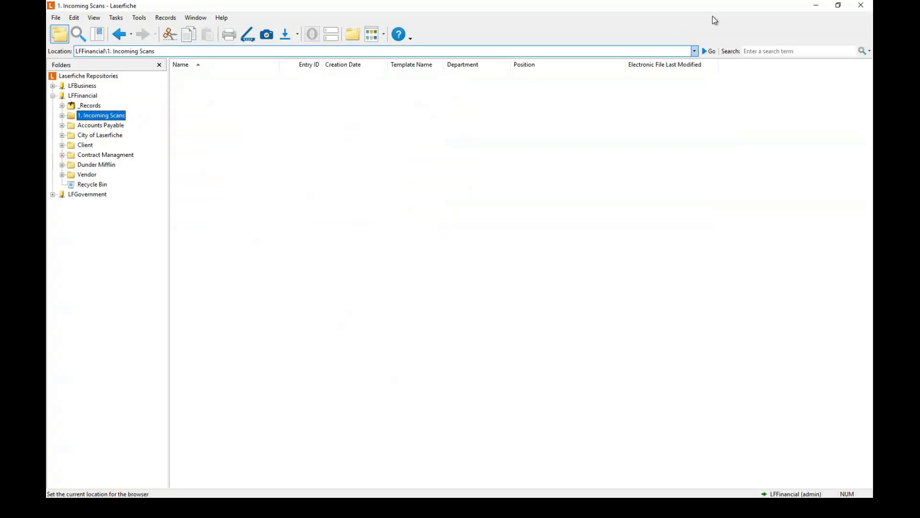
pyautogui.click(839, 7)
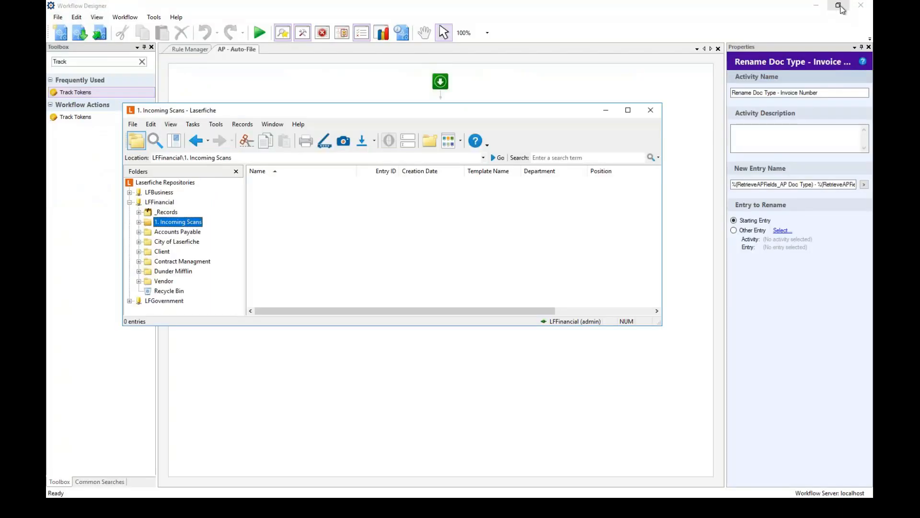
pyautogui.click(818, 8)
pyautogui.click(818, 9)
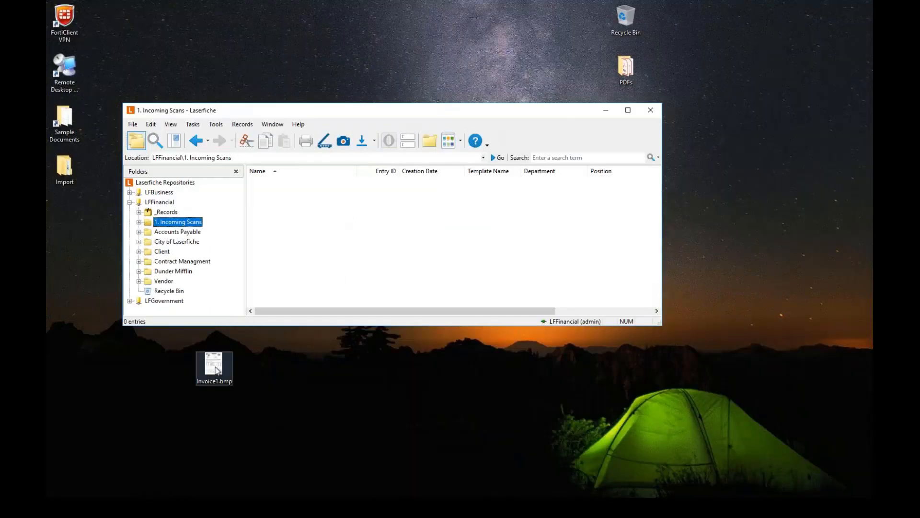
pyautogui.moveTo(217, 367); pyautogui.dragTo(307, 237)
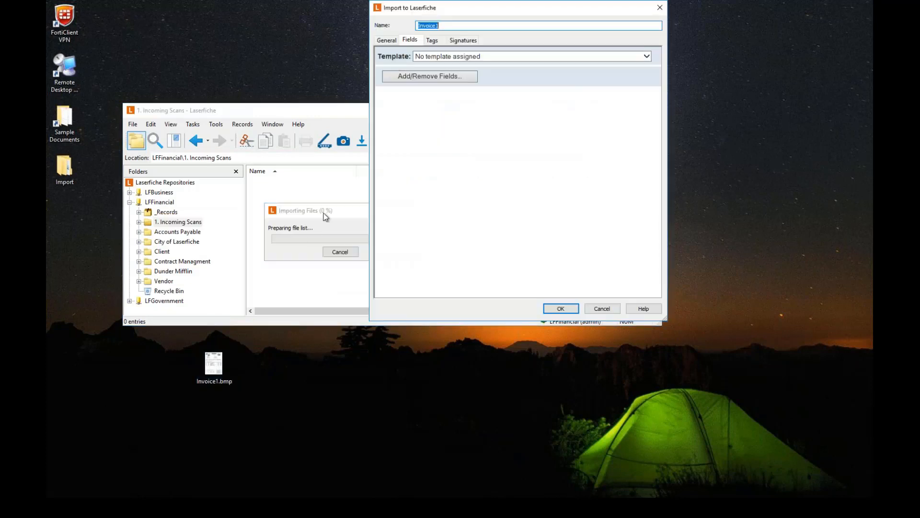
# Apply the Accounts Payable template with Vendor Name CDI and AP Doc Type Invoice.
pyautogui.click(501, 59)
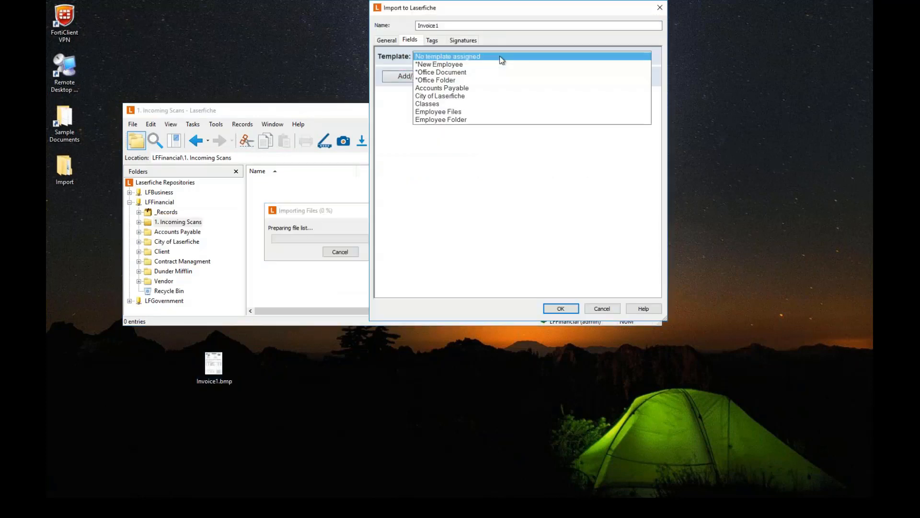
pyautogui.click(453, 88)
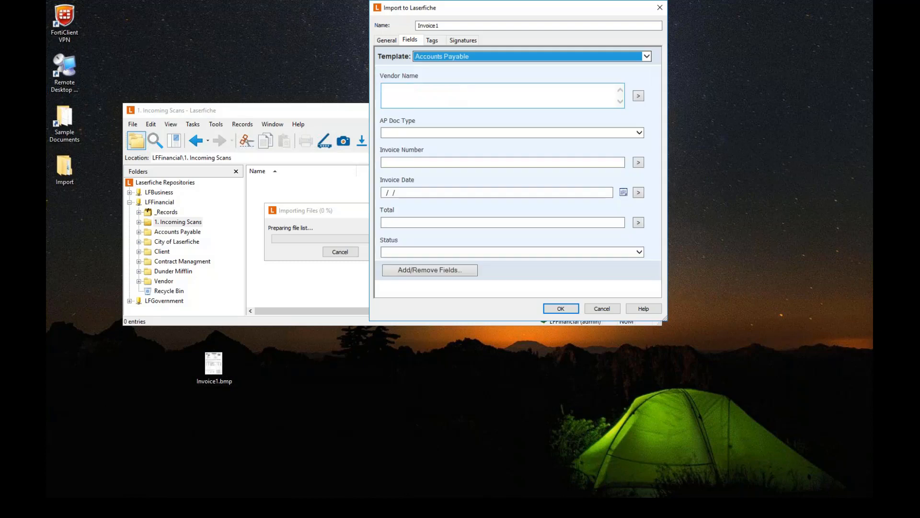
pyautogui.click(450, 89)
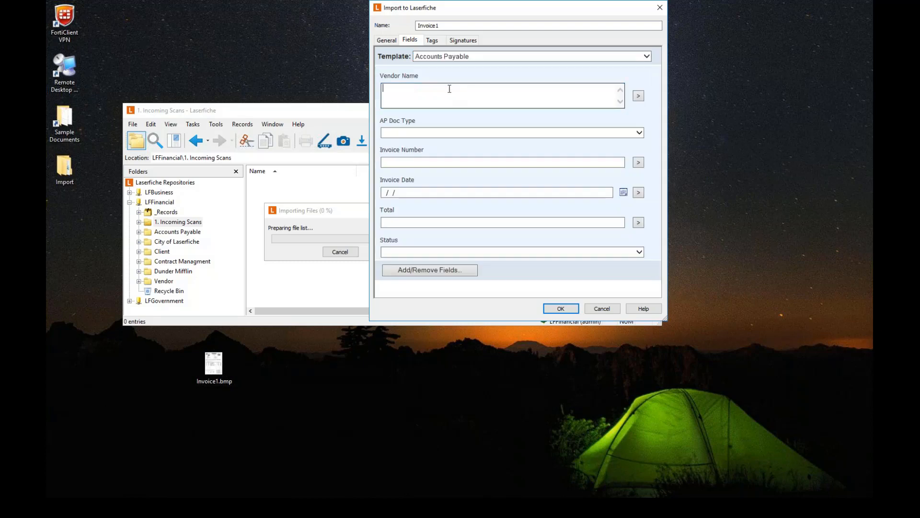
pyautogui.write('CDI')
pyautogui.click(433, 130)
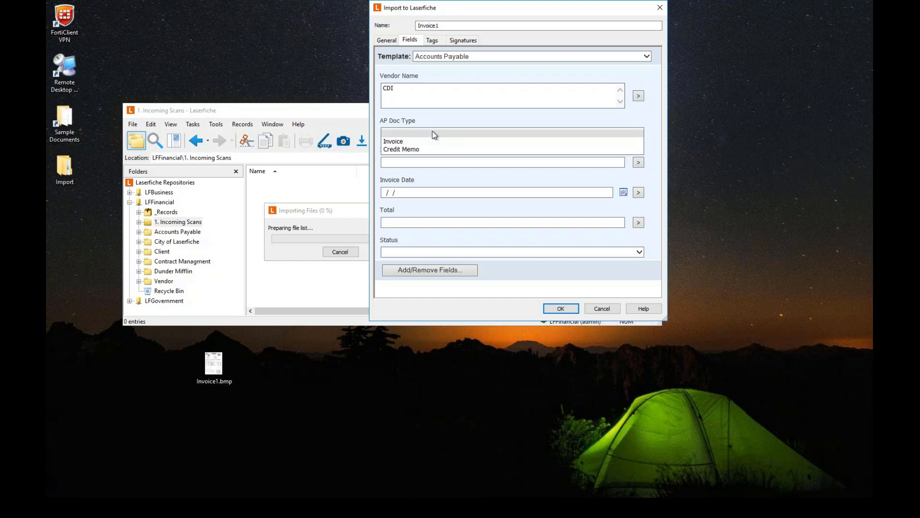
pyautogui.click(397, 141)
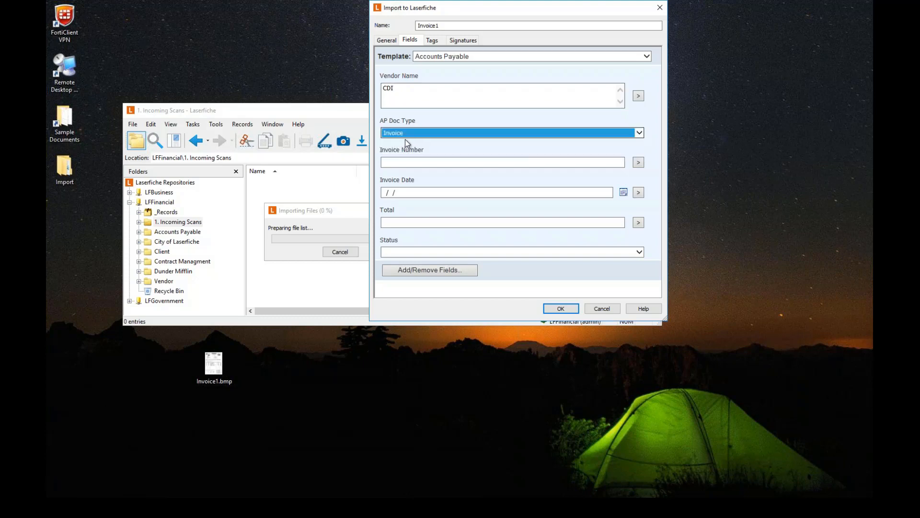
# Enter invoice number 7284, date 11/14/2019, total 100.00, status Pending, and confirm the import.
pyautogui.click(436, 162)
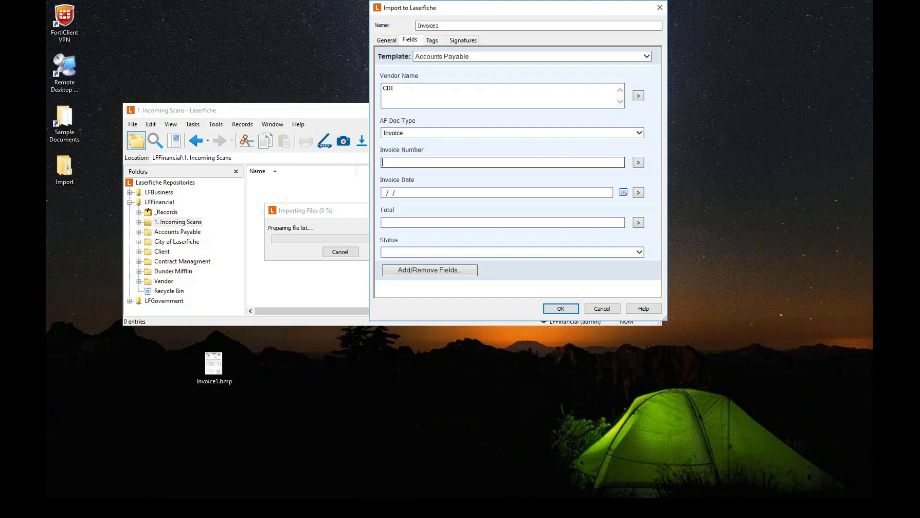
pyautogui.write('7284')
pyautogui.click(416, 193)
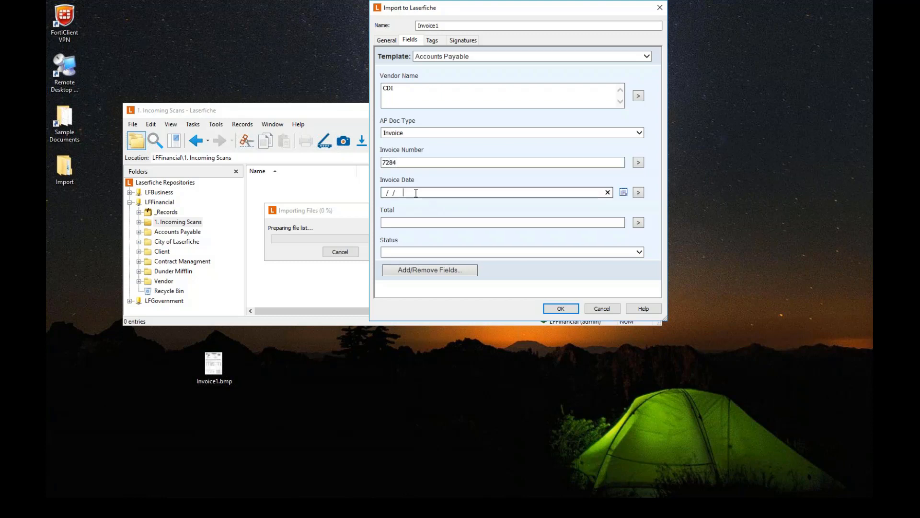
pyautogui.write('11/14/2019')
pyautogui.press('Tab')
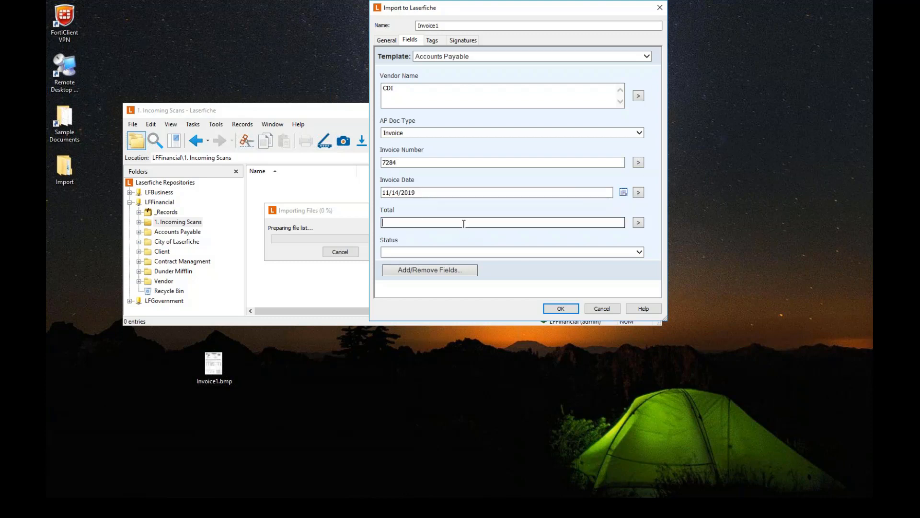
pyautogui.write('100.00')
pyautogui.click(458, 252)
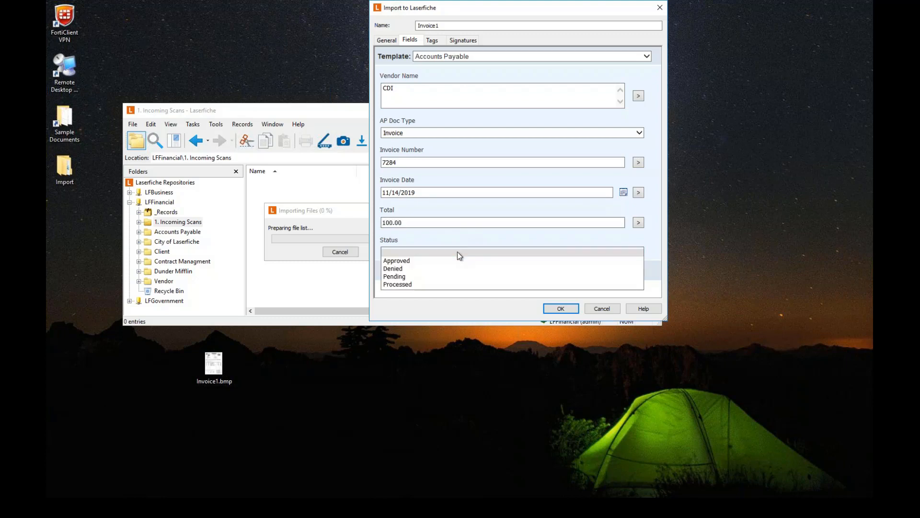
pyautogui.click(404, 275)
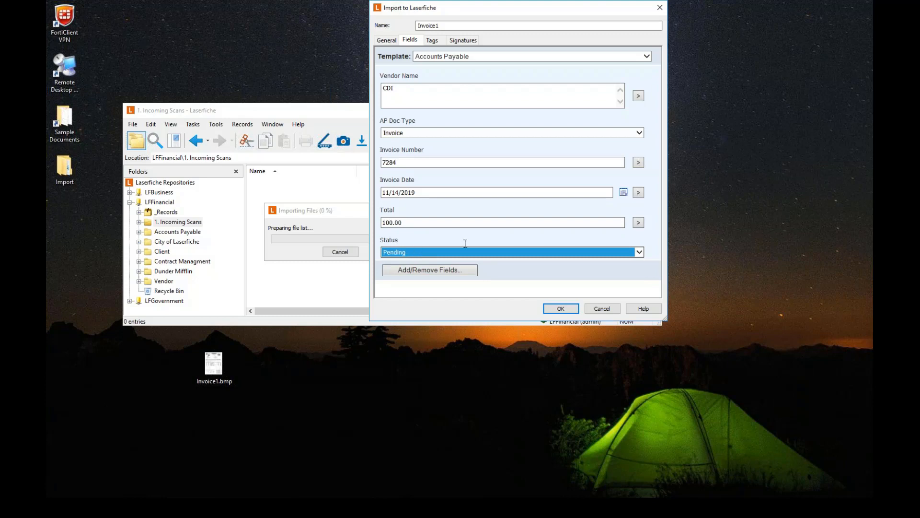
pyautogui.click(561, 308)
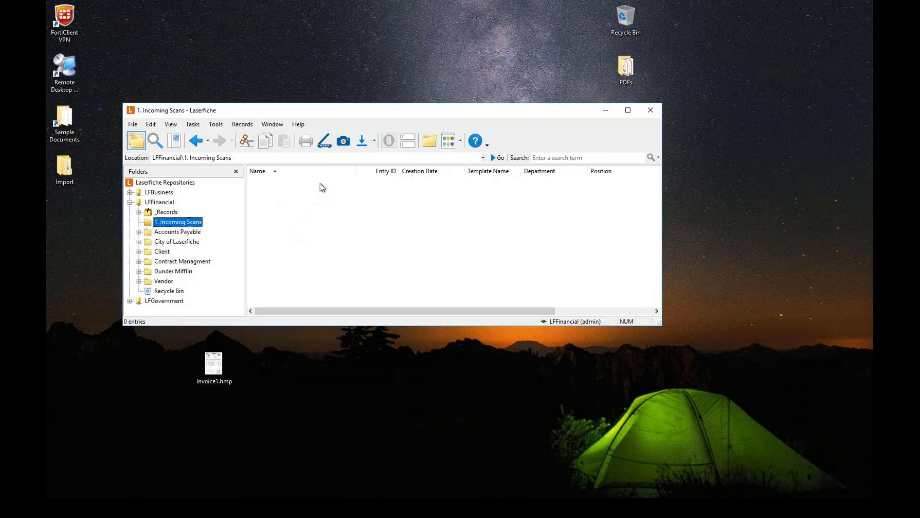
# Maximize Laserfiche Client and navigate into the Vendor\CDI folder.
pyautogui.click(628, 111)
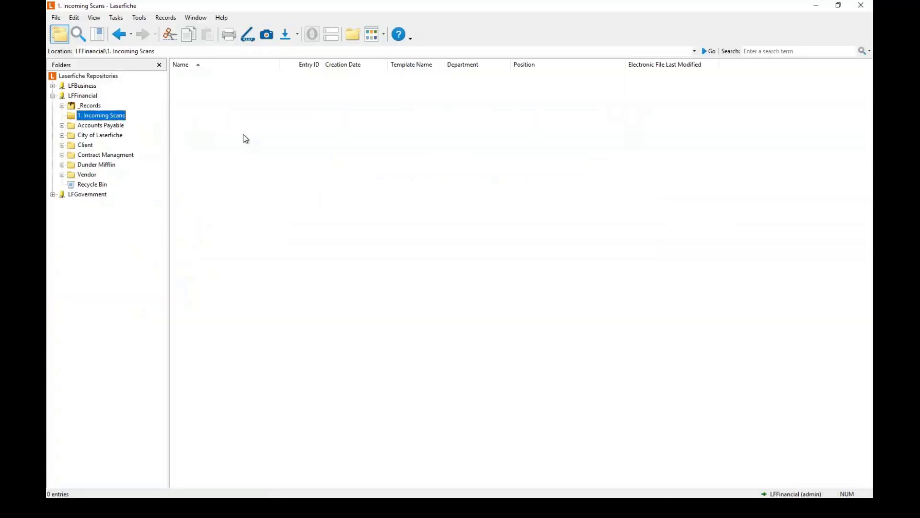
pyautogui.click(224, 110)
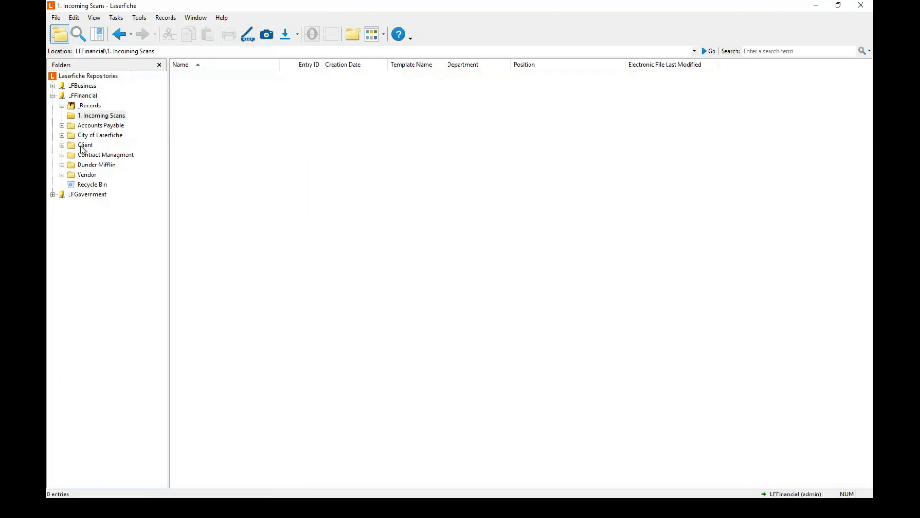
pyautogui.click(84, 175)
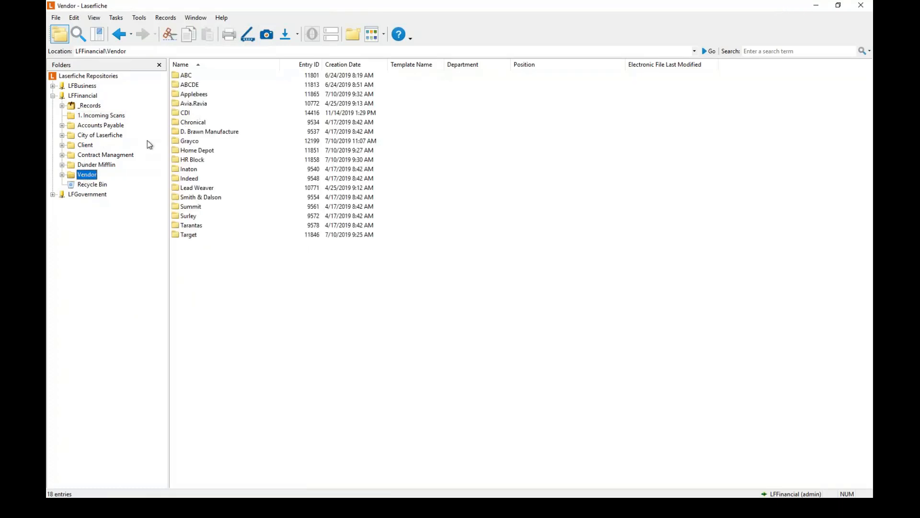
pyautogui.click(62, 174)
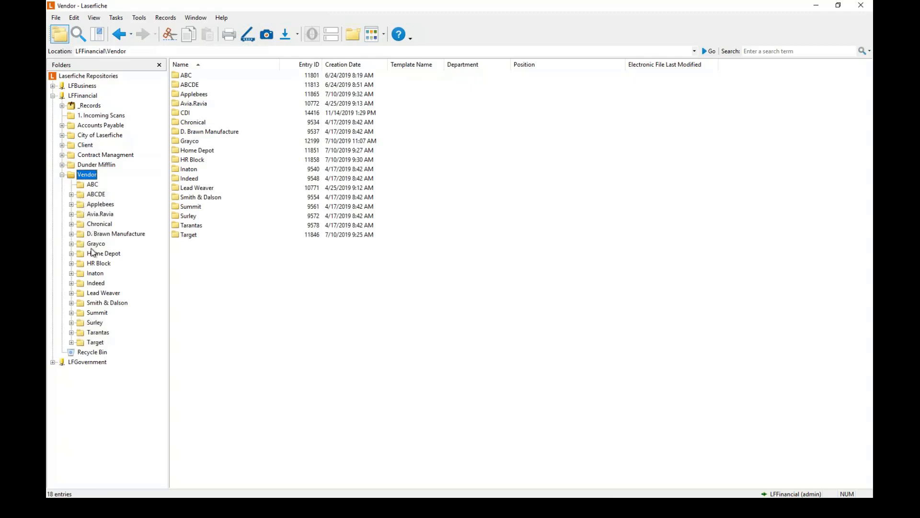
pyautogui.click(62, 175)
pyautogui.doubleClick(189, 113)
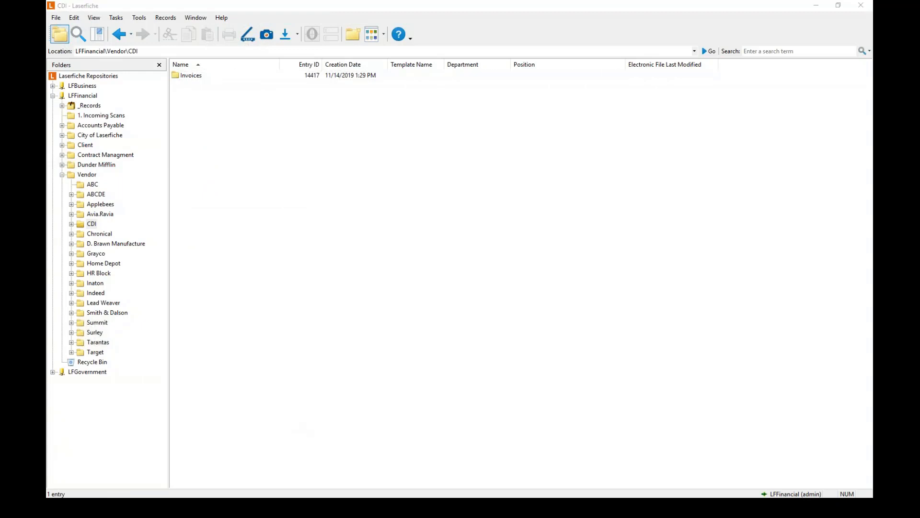
# Check the Move to Vendor Folder activity settings, then open the CDI Invoices folder.
pyautogui.hotkey('alt', 'Tab')
pyautogui.click(438, 140)
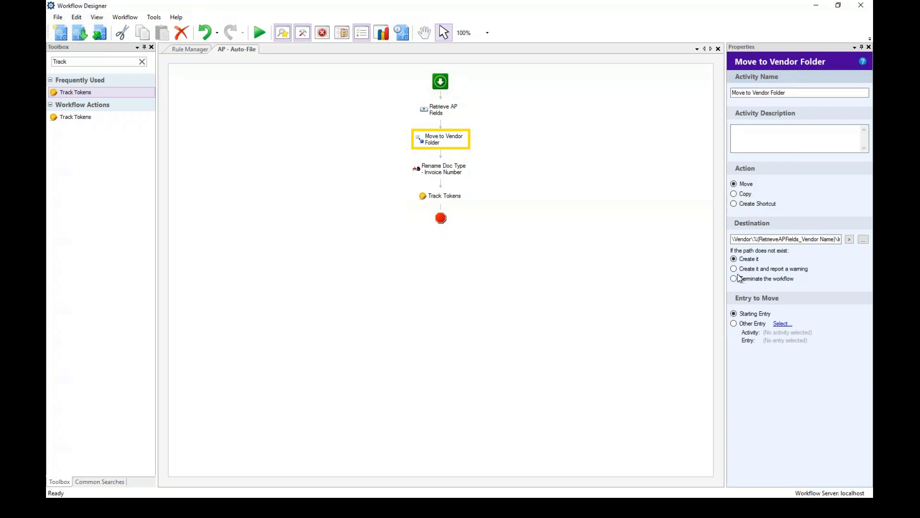
pyautogui.click(817, 6)
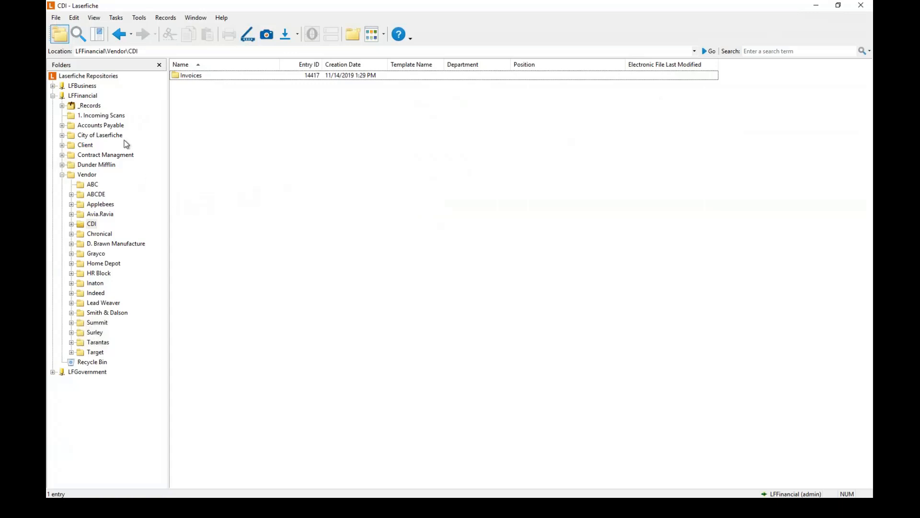
pyautogui.doubleClick(192, 78)
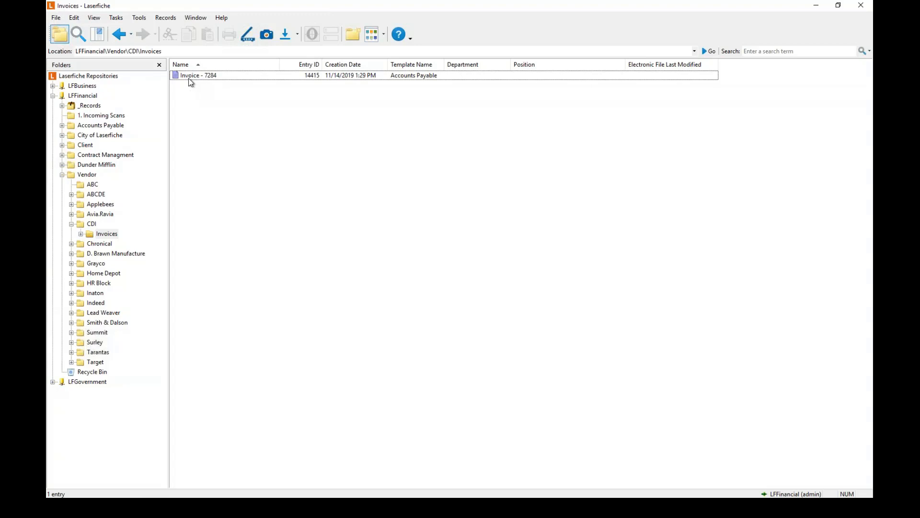
# Open Invoice - 7284, set its Status metadata to Approved, and return to the folder listing.
pyautogui.doubleClick(216, 79)
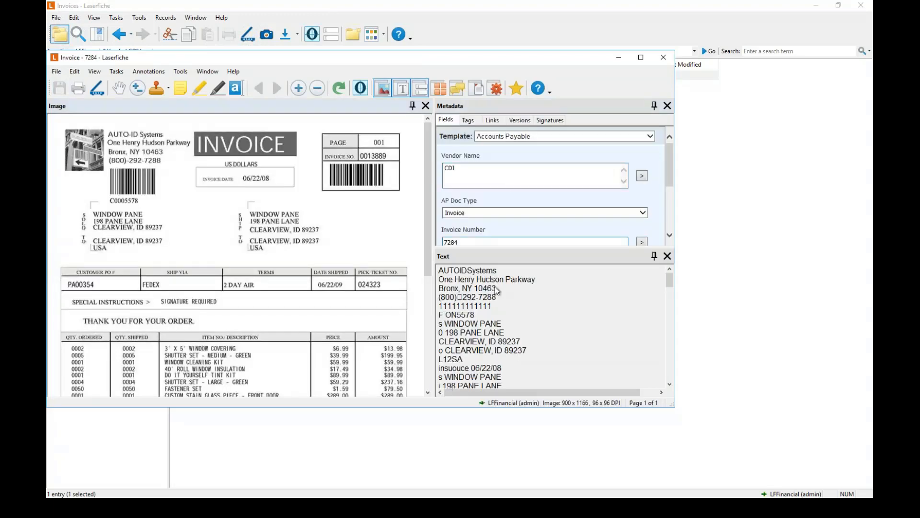
pyautogui.moveTo(669, 282)
pyautogui.mouseDown()
pyautogui.moveTo(669, 314)
pyautogui.moveTo(670, 282)
pyautogui.mouseUp()
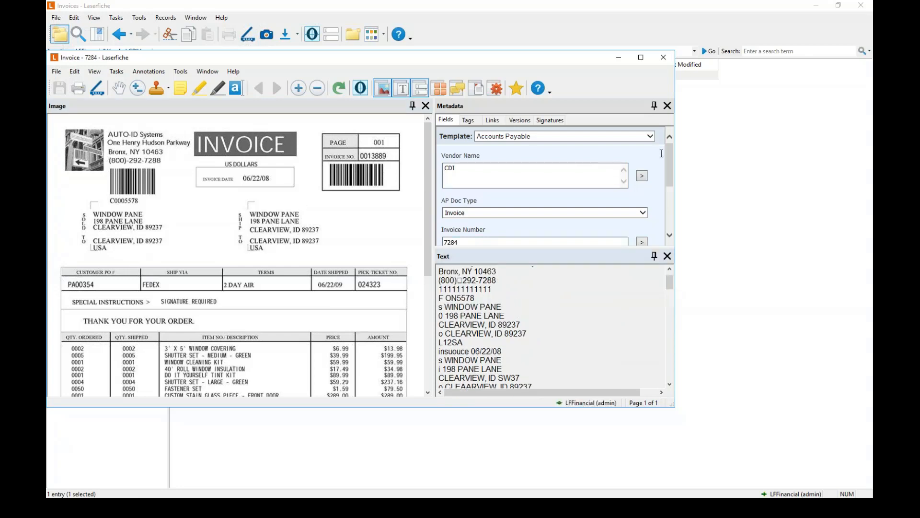
pyautogui.moveTo(668, 156); pyautogui.dragTo(669, 208)
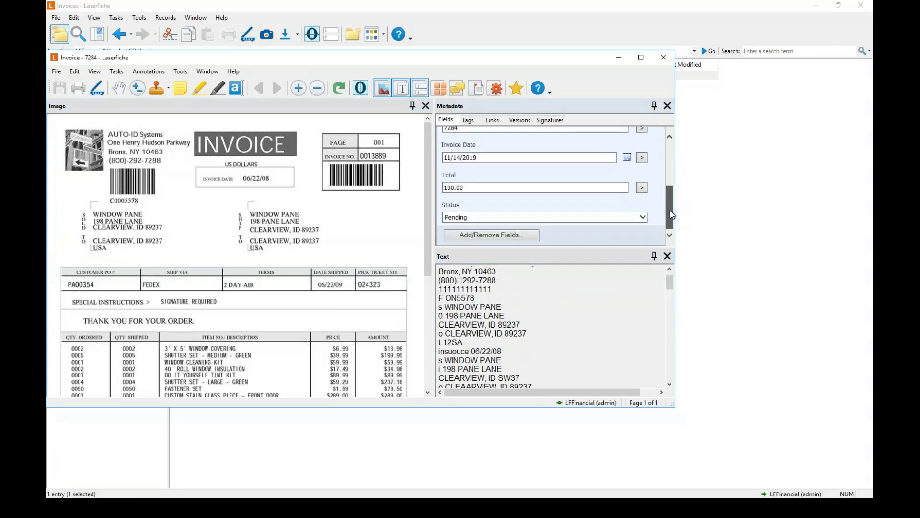
pyautogui.click(642, 218)
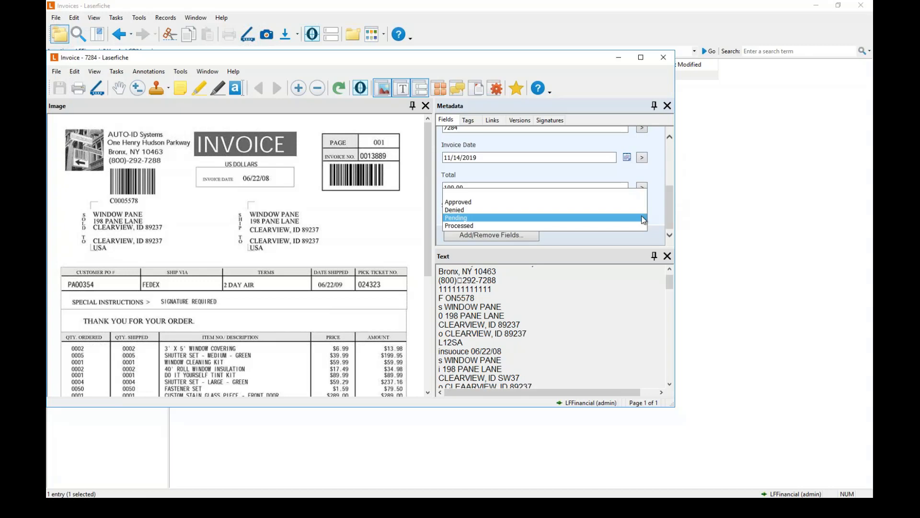
pyautogui.click(461, 202)
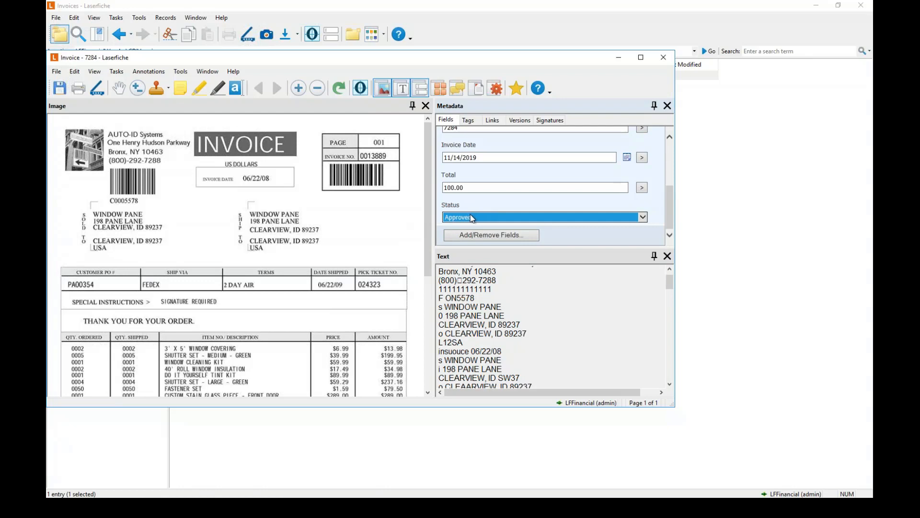
pyautogui.click(620, 59)
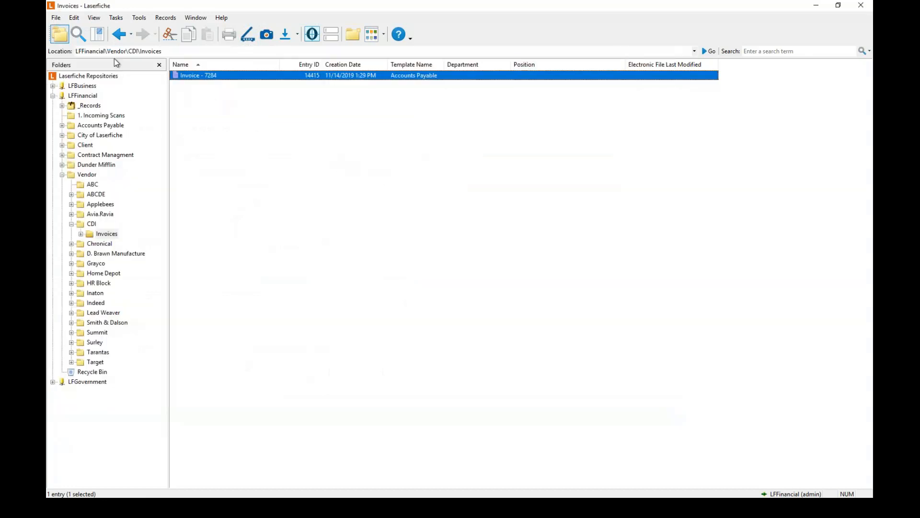